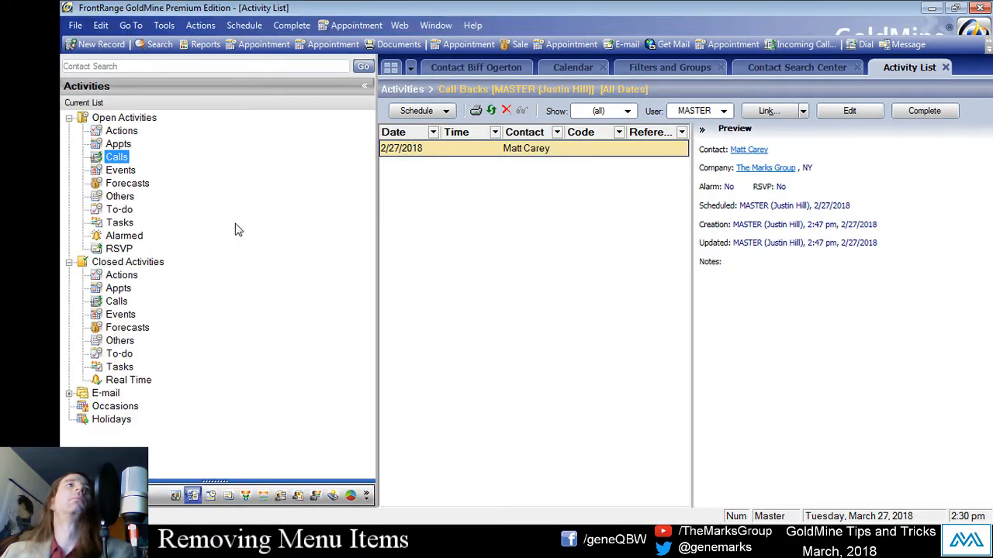
{"action": "left_click", "coordinate": [159, 25]}
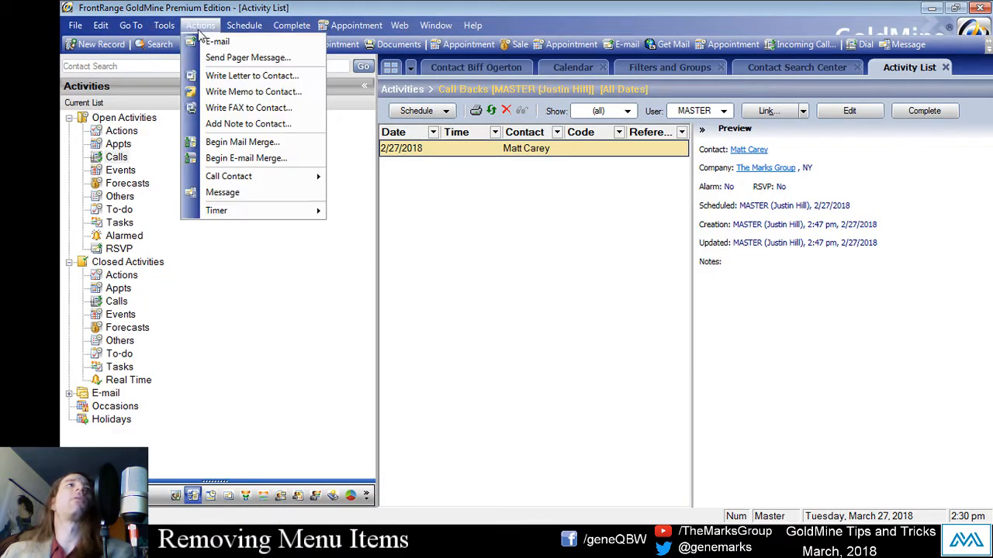
{"action": "mouse_move", "coordinate": [410, 30]}
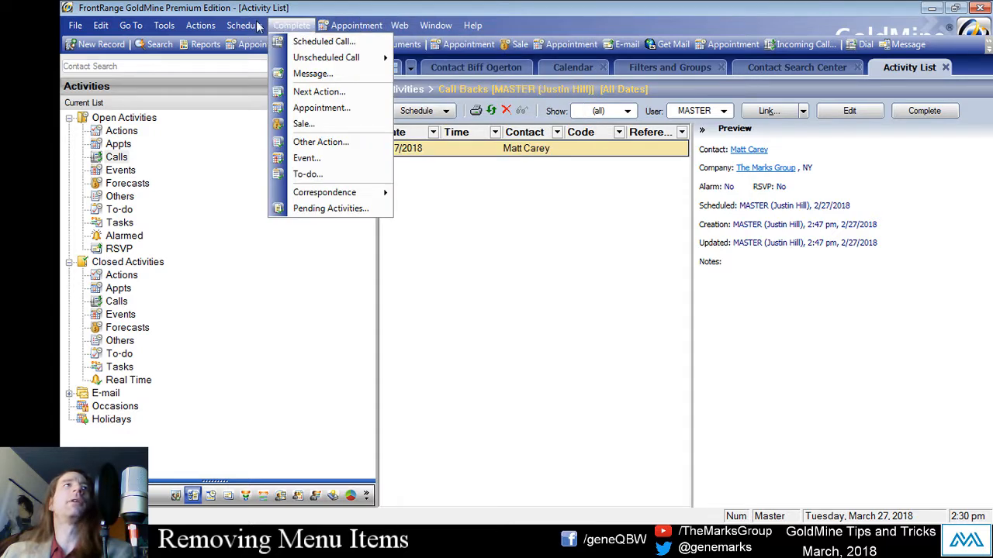
{"action": "mouse_move", "coordinate": [135, 26]}
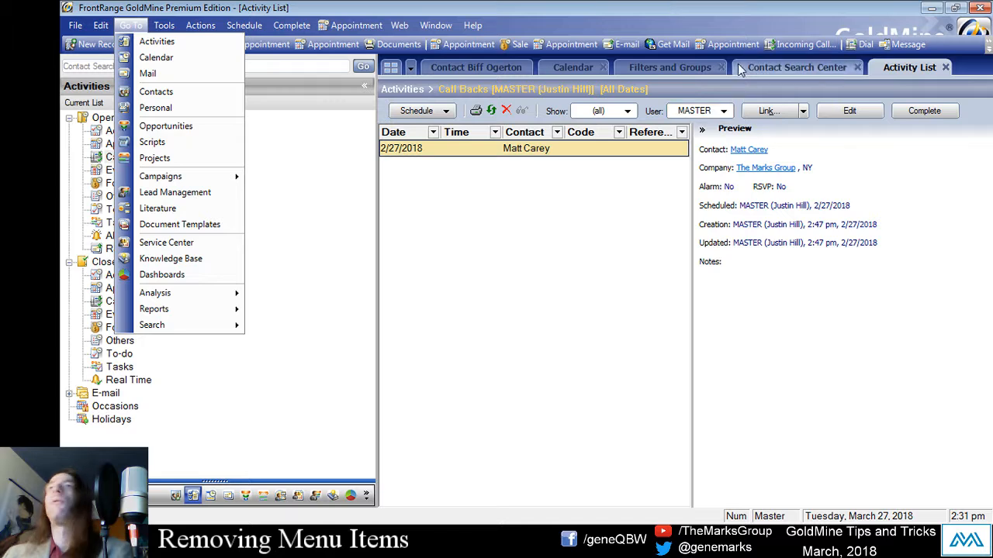
{"action": "mouse_move", "coordinate": [293, 31]}
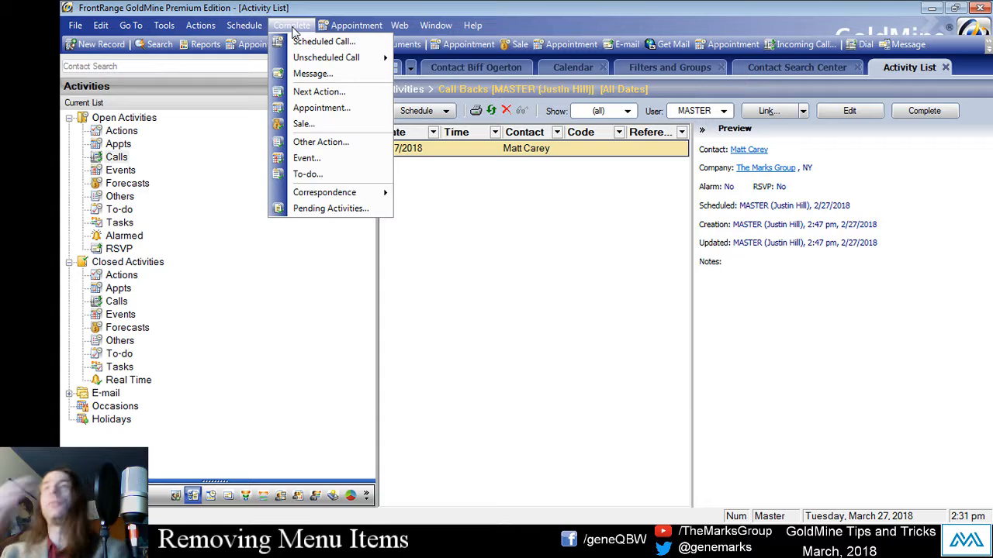
{"action": "mouse_move", "coordinate": [194, 26]}
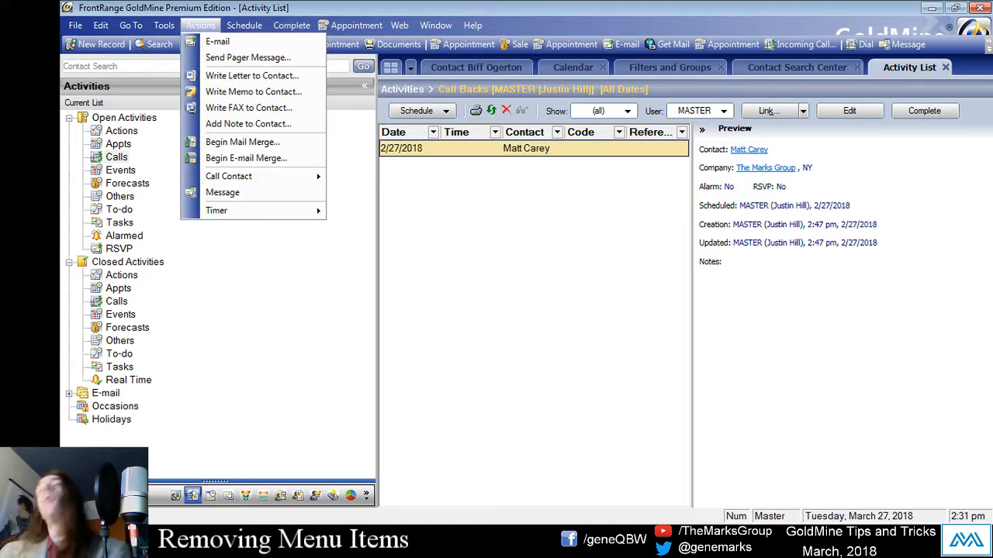
{"action": "left_click", "coordinate": [295, 301]}
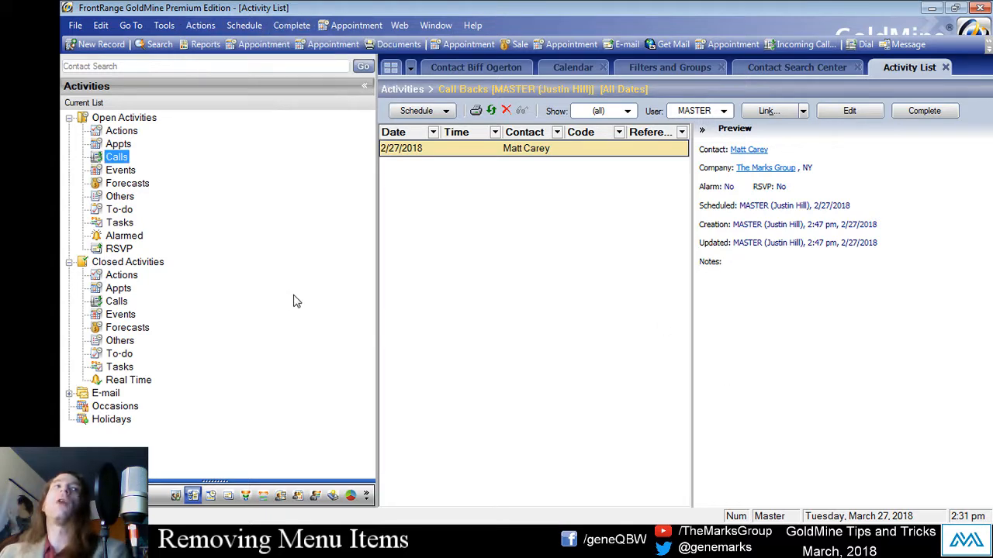
- Open the users' settings and reposition the Users' Master File window over the activity list
{"action": "left_click", "coordinate": [164, 25]}
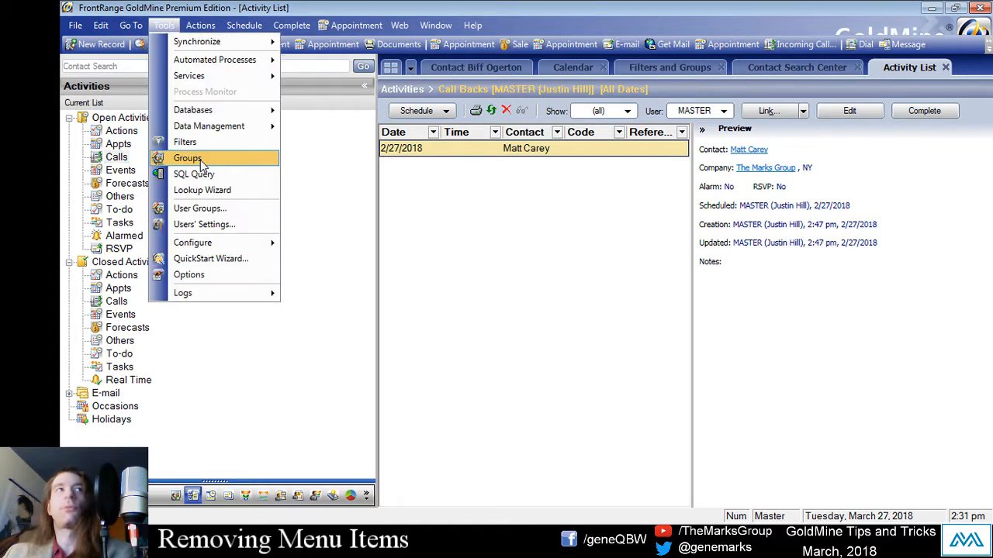
{"action": "left_click", "coordinate": [233, 225]}
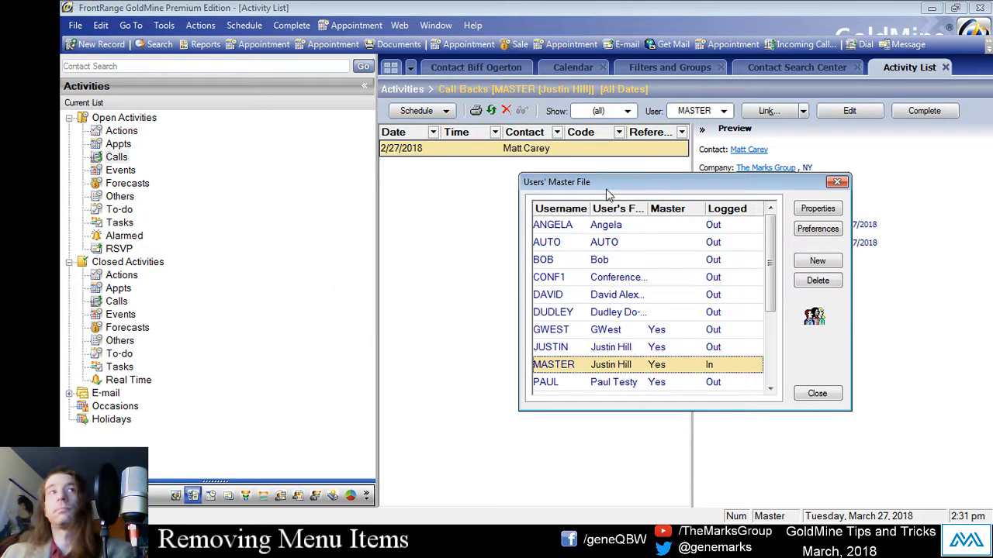
{"action": "left_click_drag", "start_coordinate": [607, 181], "coordinate": [539, 163]}
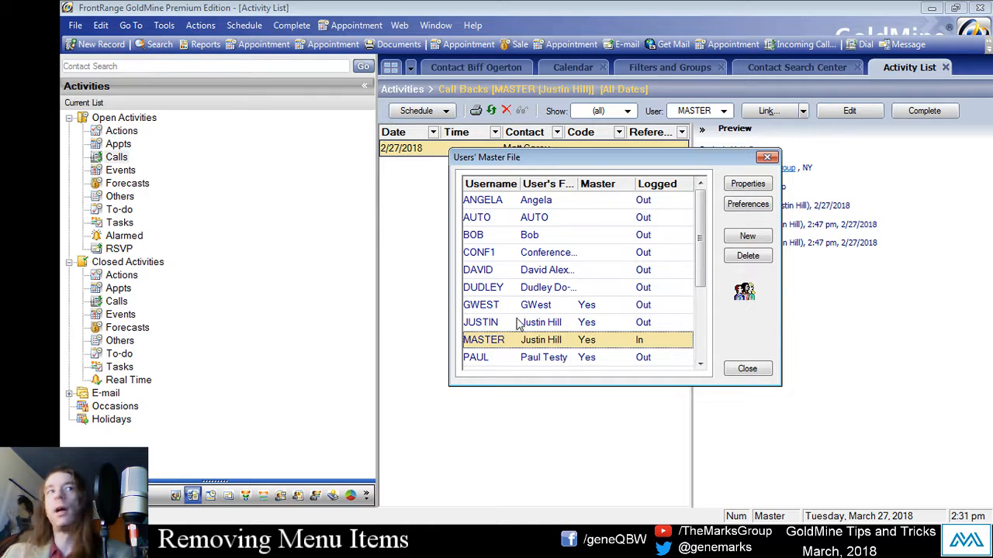
- Open the available menu items in the properties of the sixth user listed in the Users' Master File
{"action": "left_click", "coordinate": [516, 291]}
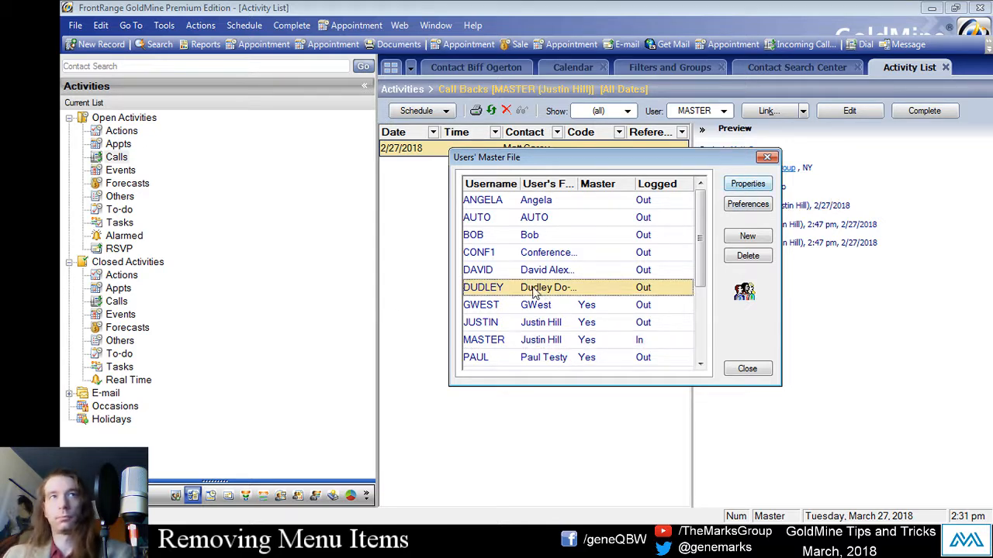
{"action": "left_click", "coordinate": [746, 187]}
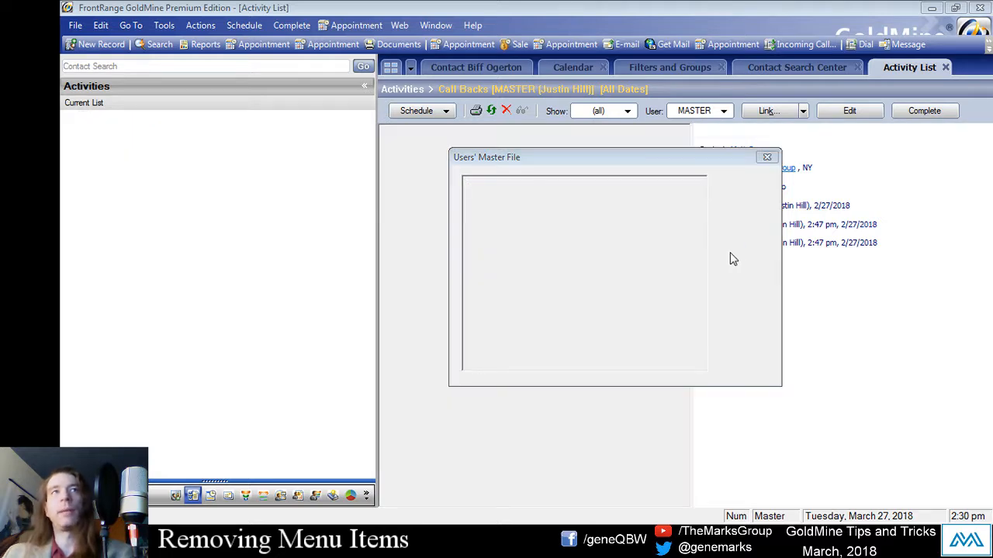
{"action": "left_click", "coordinate": [601, 137]}
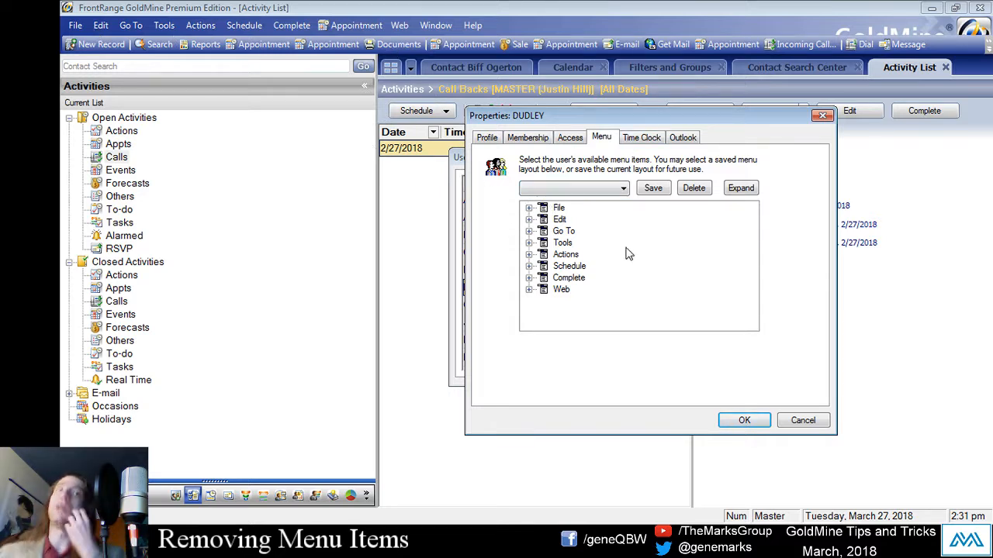
- Try disabling the Convert from ACT! 6.0 item under File > Import and Export for this user, and enable it again
{"action": "left_click", "coordinate": [530, 209]}
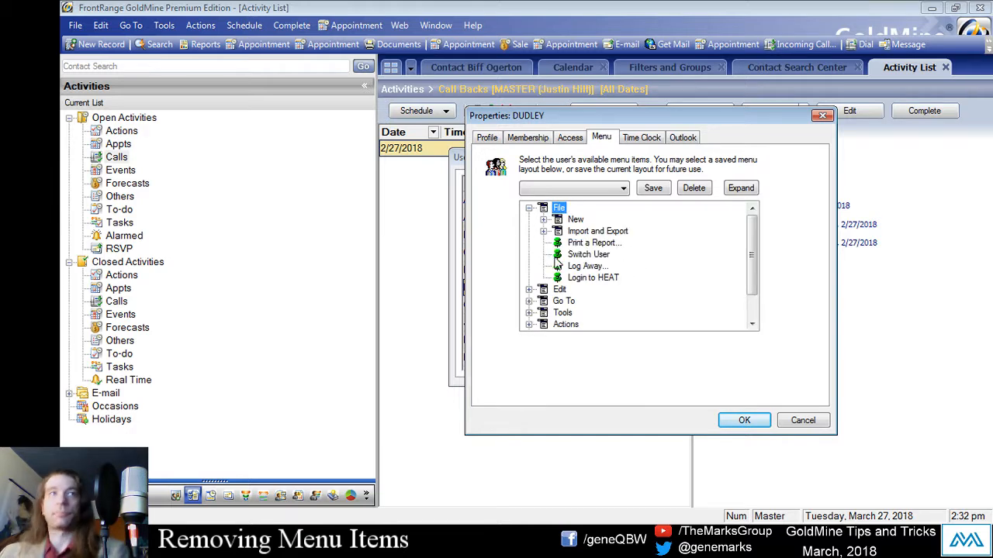
{"action": "left_click", "coordinate": [544, 231]}
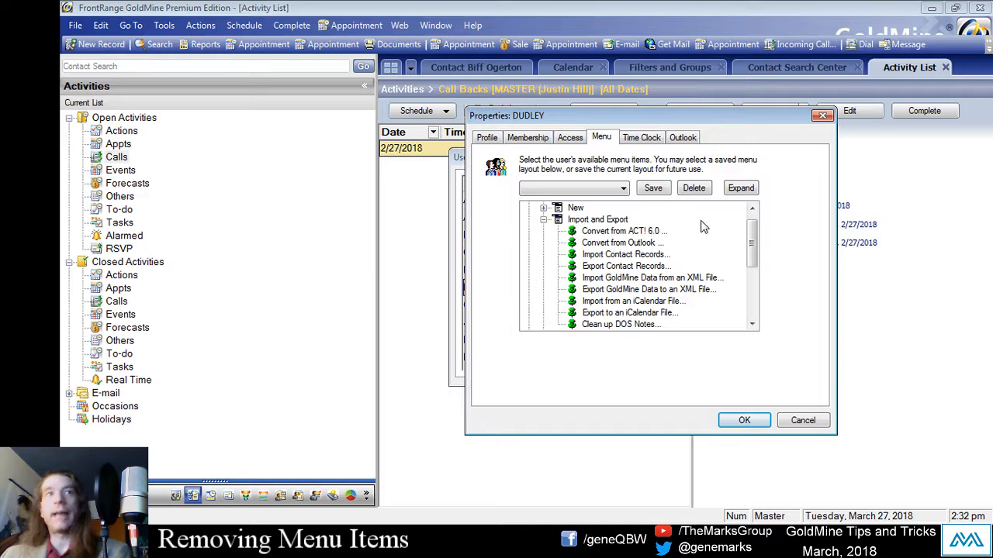
{"action": "left_click", "coordinate": [576, 232]}
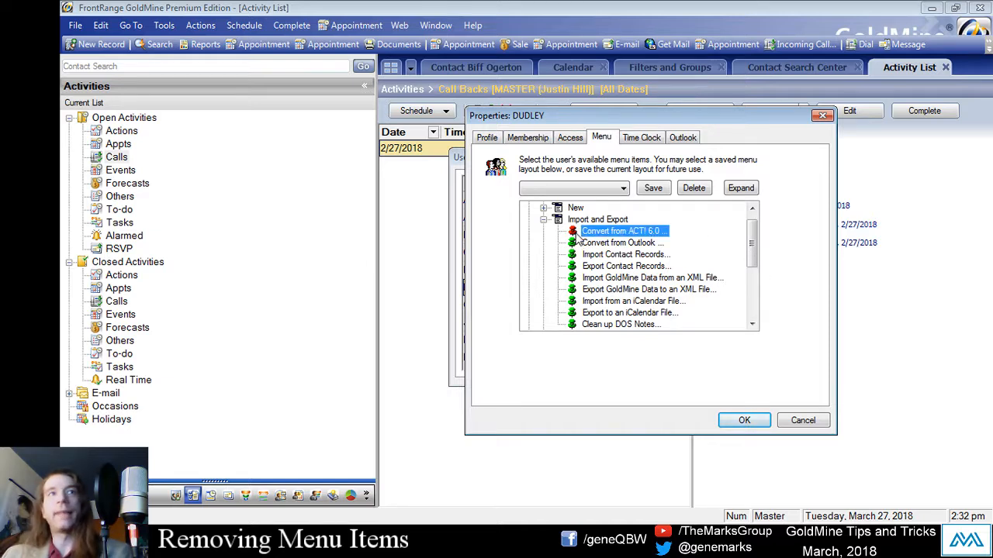
{"action": "left_click", "coordinate": [577, 239]}
{"action": "double_click", "coordinate": [575, 233]}
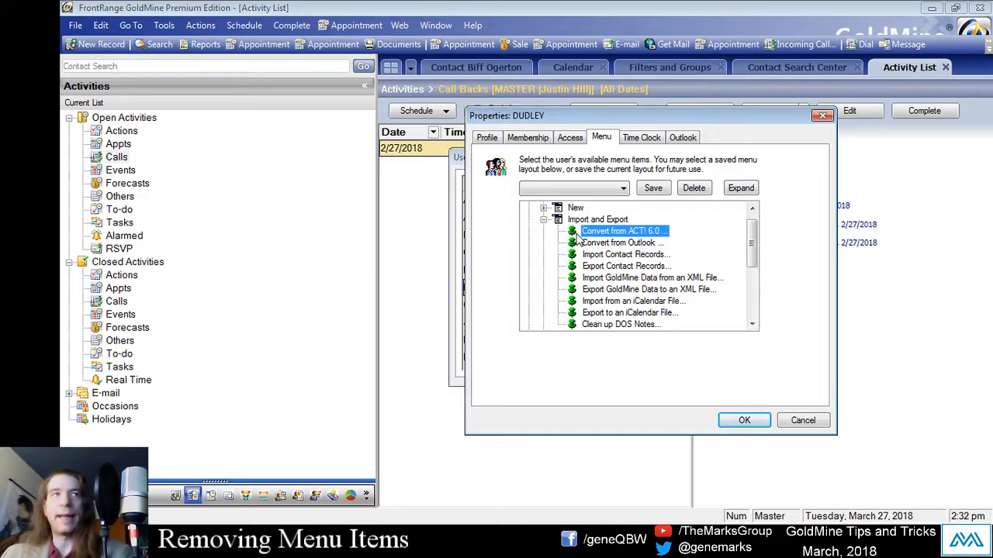
{"action": "left_click", "coordinate": [544, 220]}
{"action": "scroll", "coordinate": [720, 272], "scroll_direction": "up", "scroll_amount": 1}
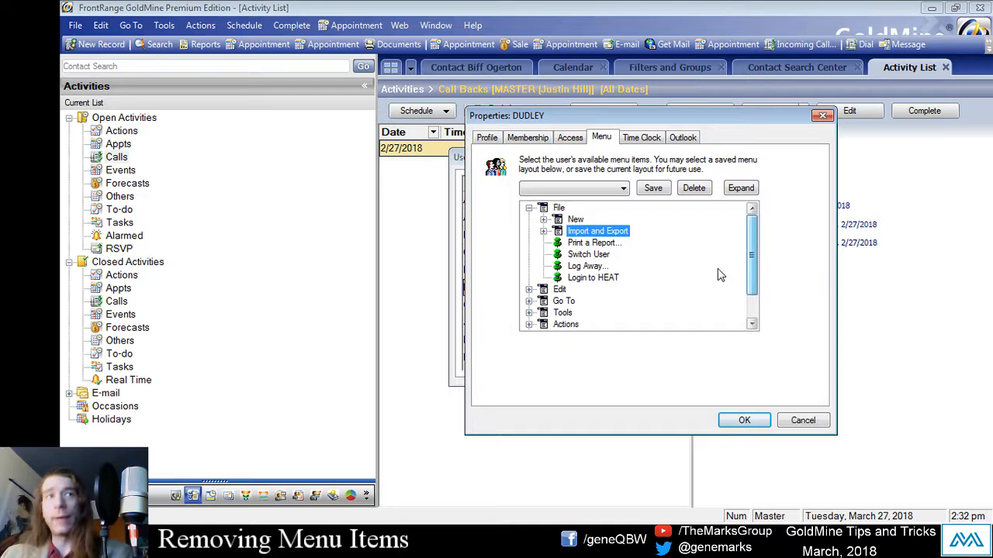
- Inspect which Complete menu items are available to this user, and close the properties without saving
{"action": "left_click", "coordinate": [530, 208]}
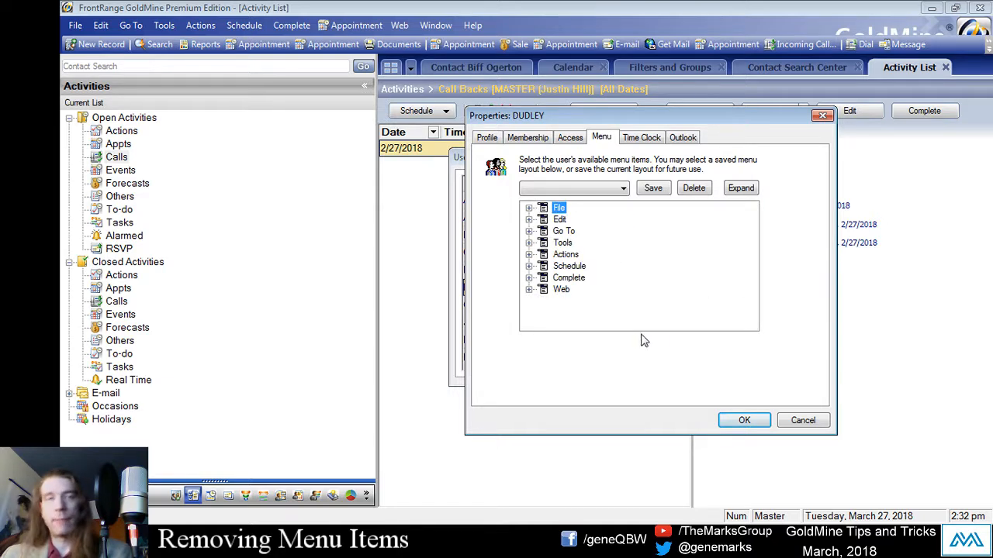
{"action": "left_click", "coordinate": [529, 278]}
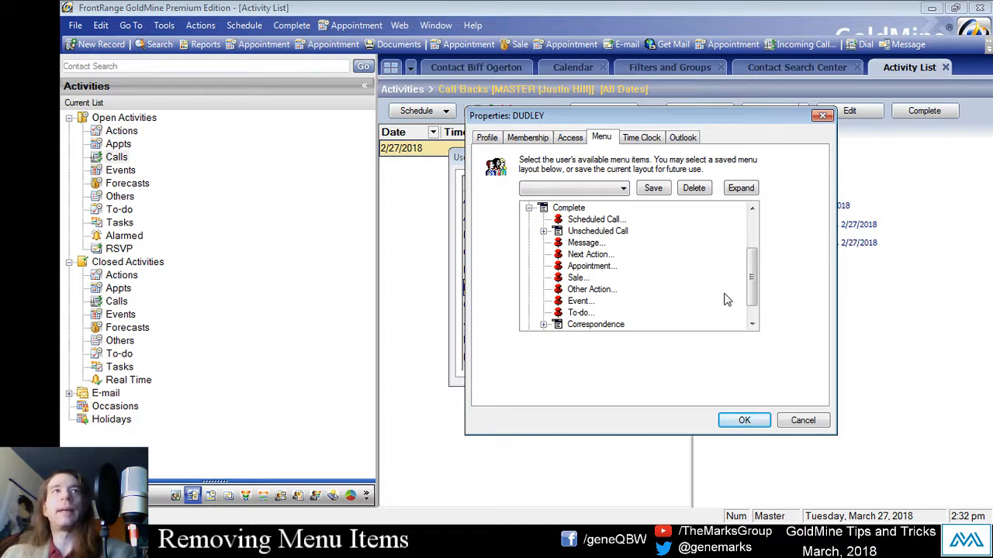
{"action": "left_click", "coordinate": [800, 420]}
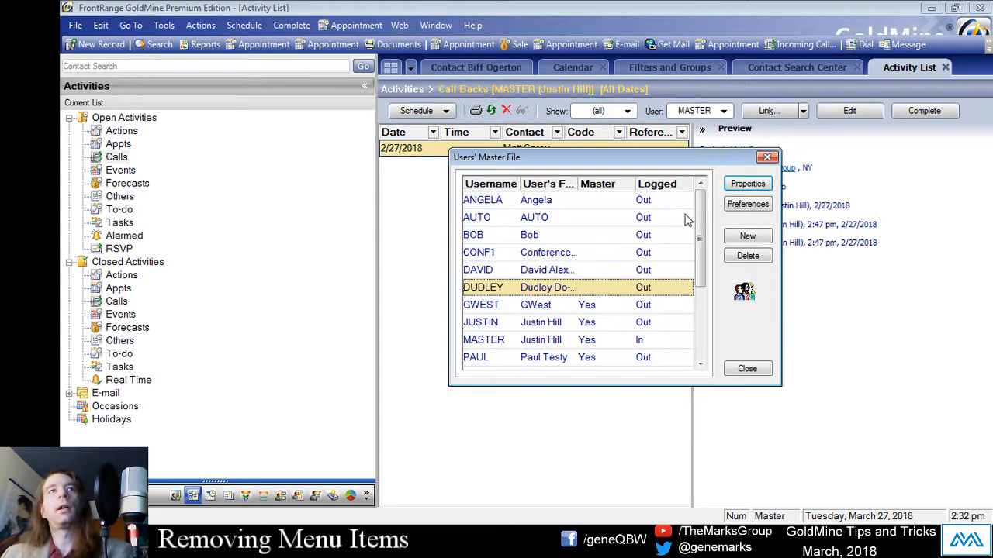
- Create a new user without master rights, filling in the username and full name
{"action": "left_click", "coordinate": [746, 236]}
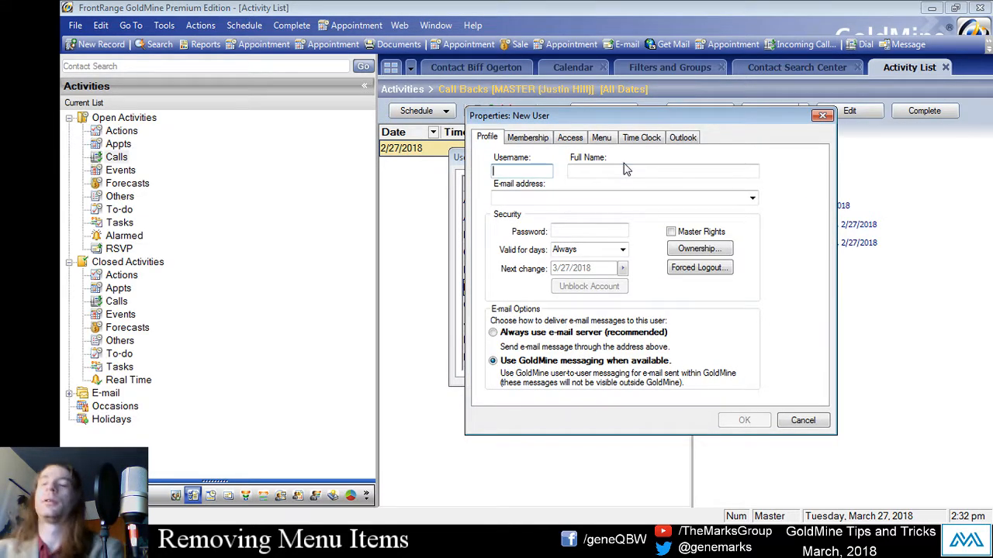
{"action": "type", "text": "JOE"}
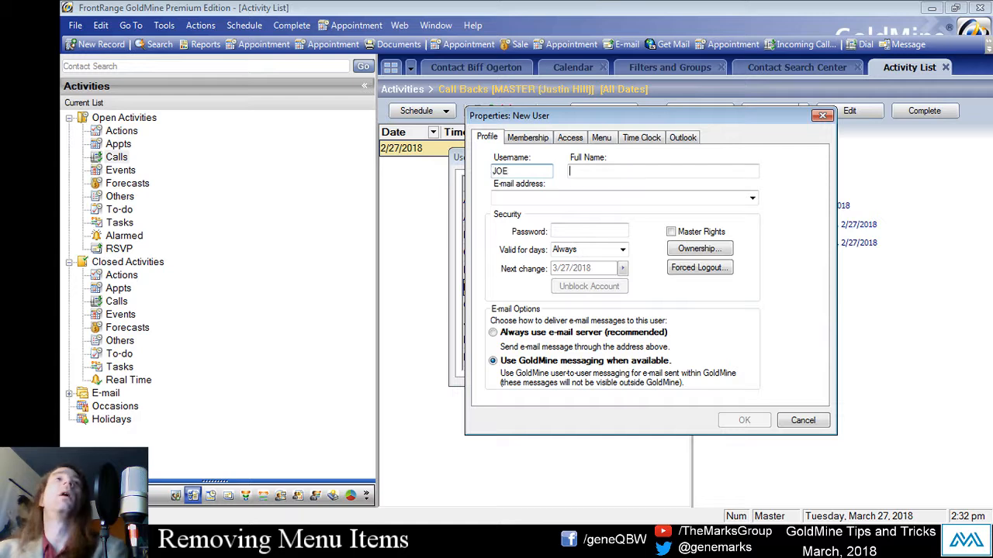
{"action": "type", "text": "Joe Schmo"}
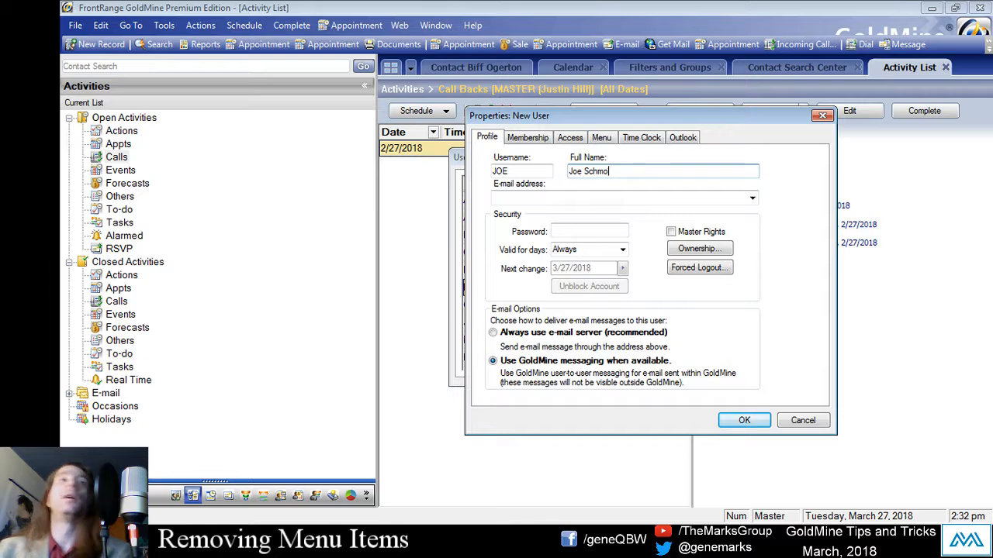
{"action": "left_click", "coordinate": [729, 423]}
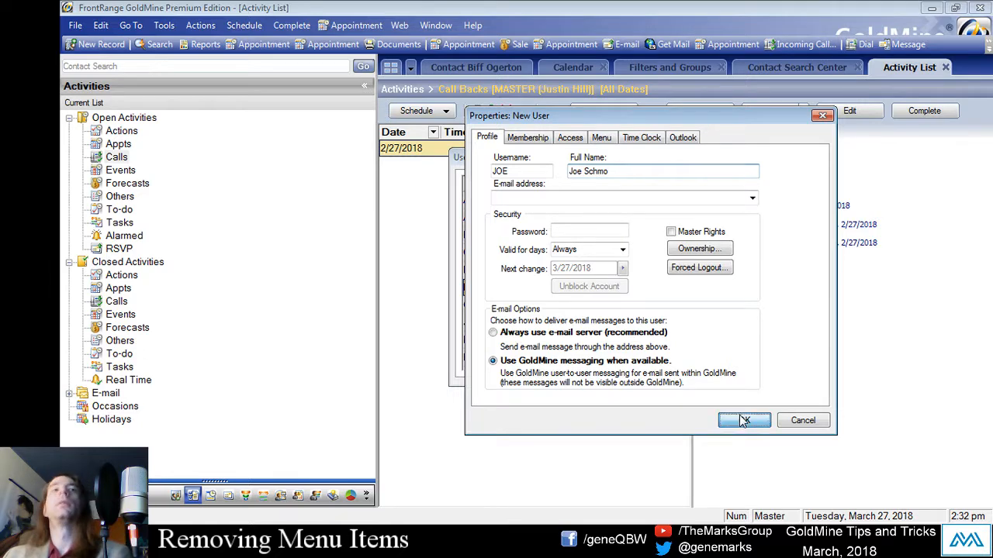
- Open the available menu items in the newly created user's properties
{"action": "left_click", "coordinate": [582, 288]}
{"action": "left_click", "coordinate": [570, 325]}
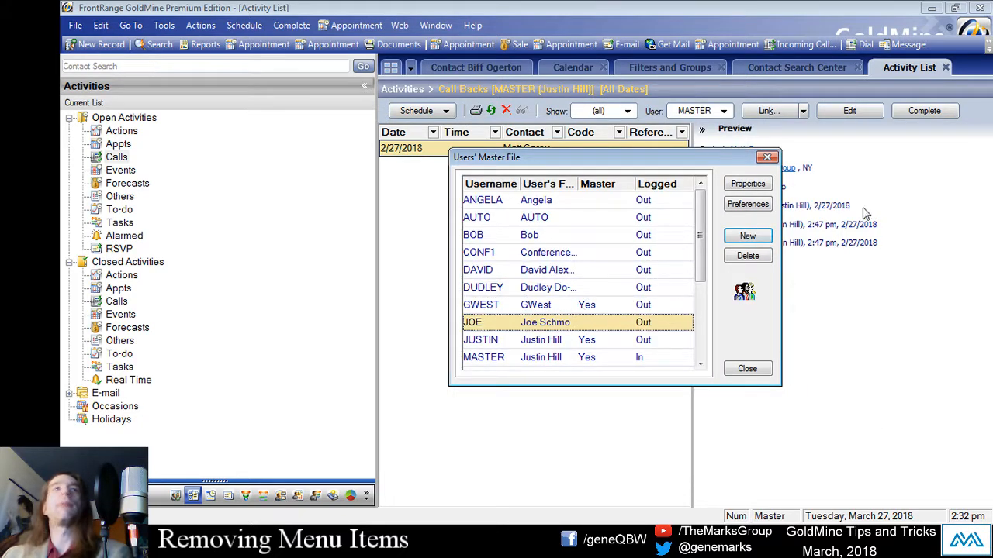
{"action": "left_click", "coordinate": [766, 184]}
{"action": "left_click", "coordinate": [603, 138]}
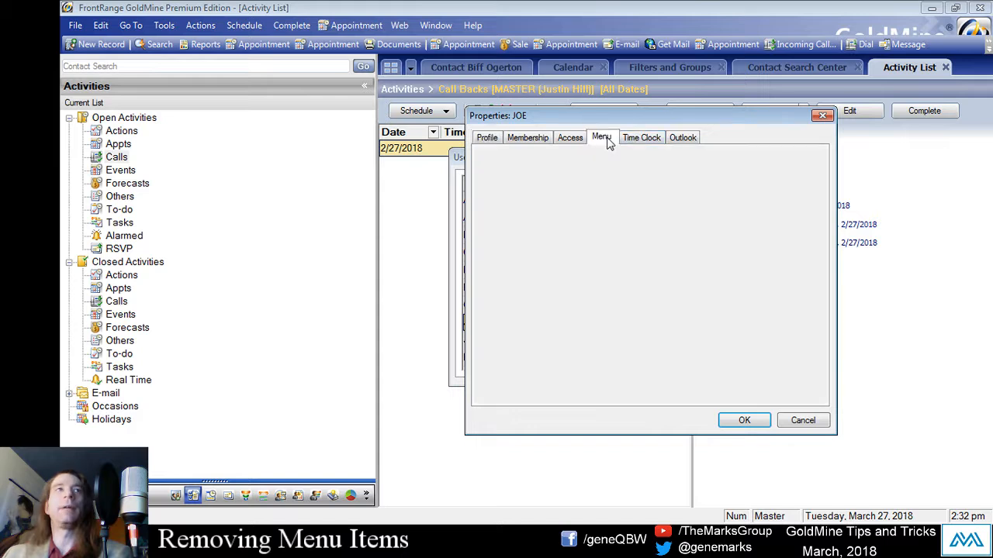
- Disable Scheduled Call, Message, Next Action, Sale, Other Action, Event and To-do under the new user's Complete menu, leaving Appointment enabled
{"action": "left_click", "coordinate": [529, 278]}
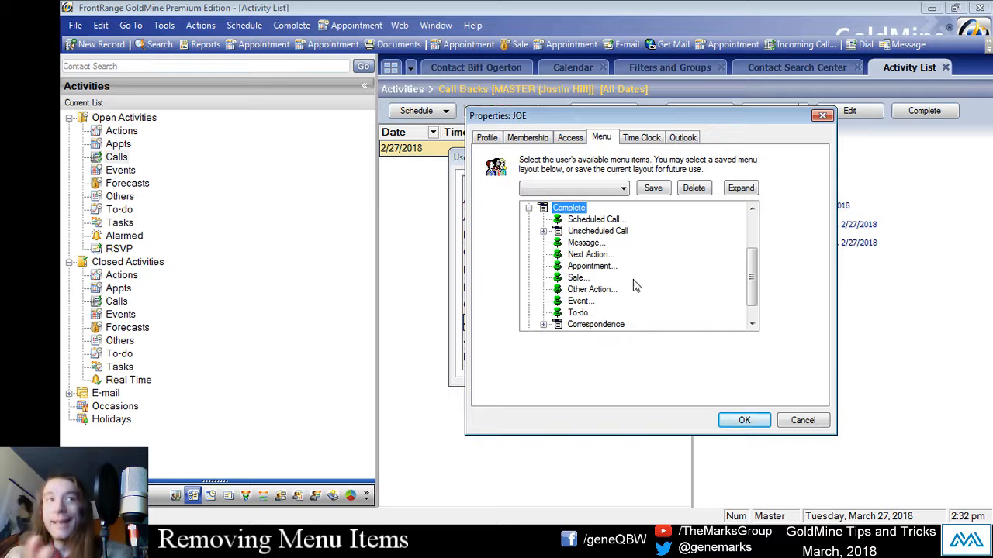
{"action": "left_click", "coordinate": [558, 219]}
{"action": "left_click", "coordinate": [543, 231]}
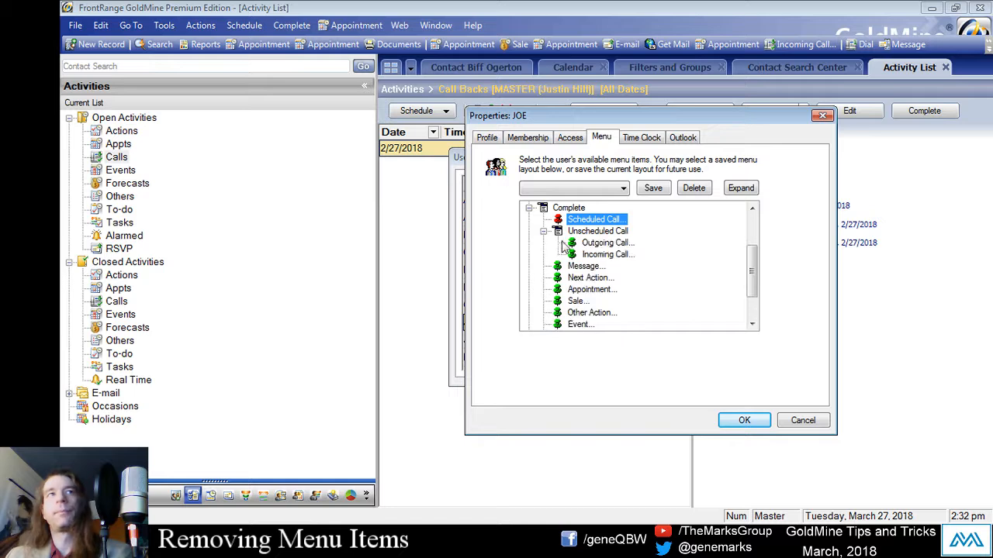
{"action": "left_click", "coordinate": [544, 231]}
{"action": "left_click", "coordinate": [557, 242]}
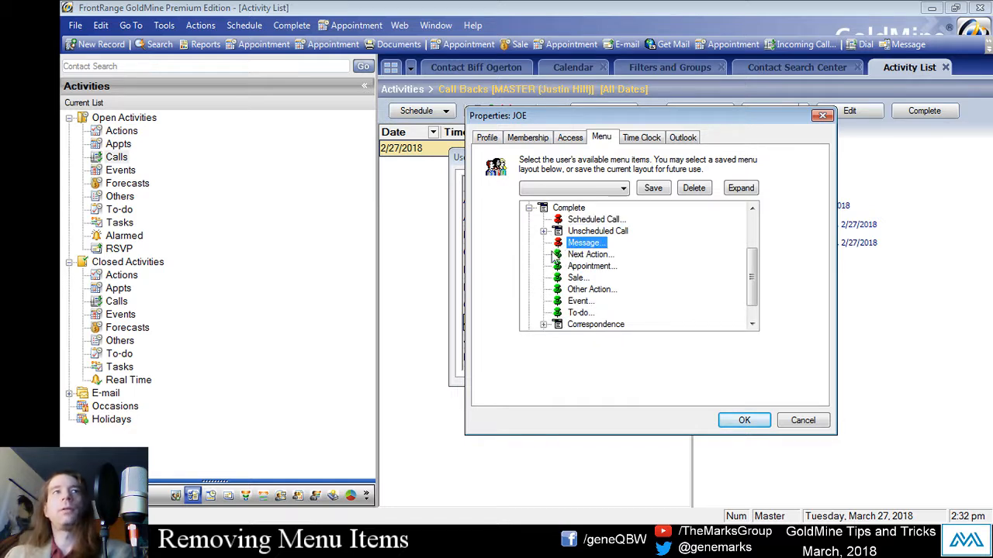
{"action": "left_click", "coordinate": [557, 254]}
{"action": "left_click", "coordinate": [558, 278]}
{"action": "left_click", "coordinate": [558, 290]}
{"action": "left_click", "coordinate": [558, 301]}
{"action": "left_click", "coordinate": [557, 313]}
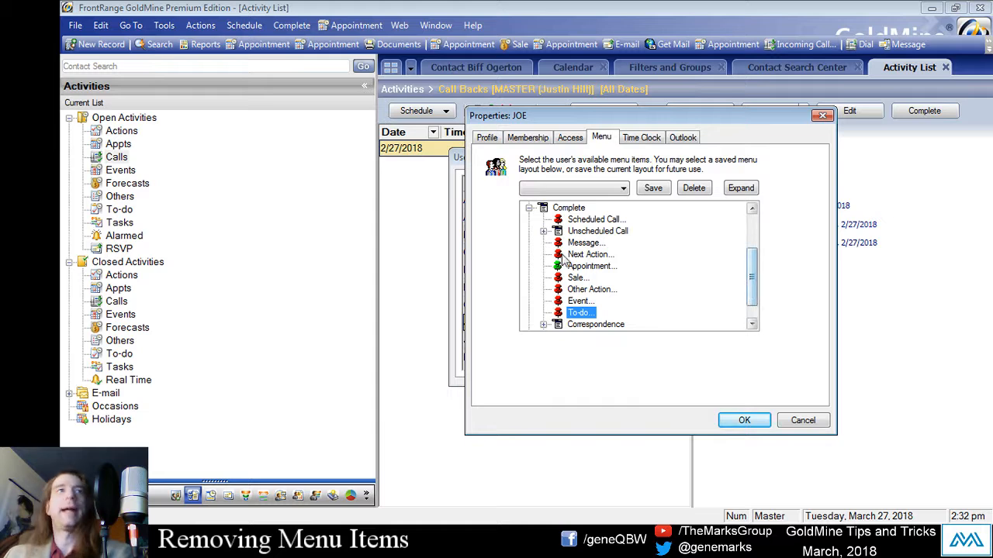
- Review the Outgoing Call, Incoming Call and Appointment items under Complete, and return to the new user's profile settings
{"action": "left_click", "coordinate": [544, 231]}
{"action": "left_click", "coordinate": [582, 254]}
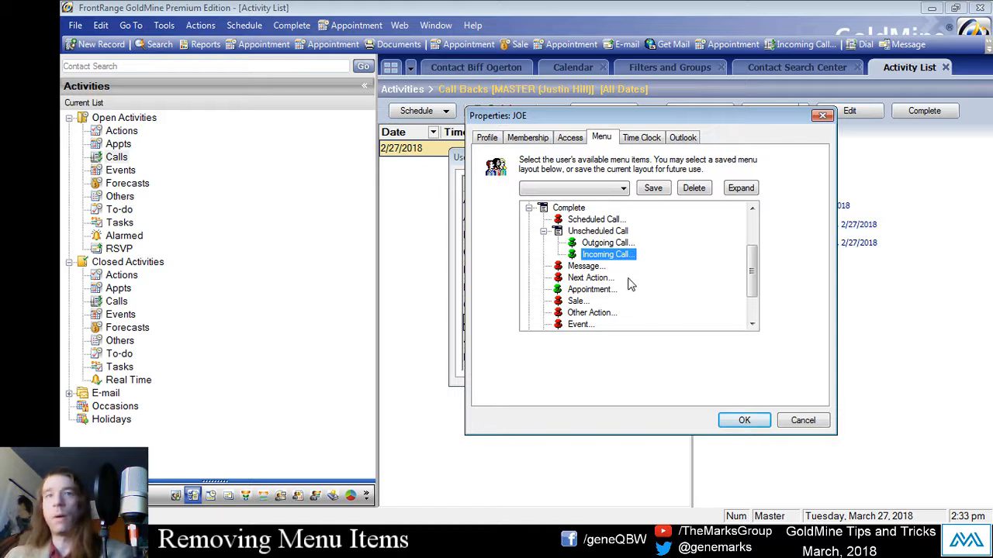
{"action": "left_click", "coordinate": [543, 232]}
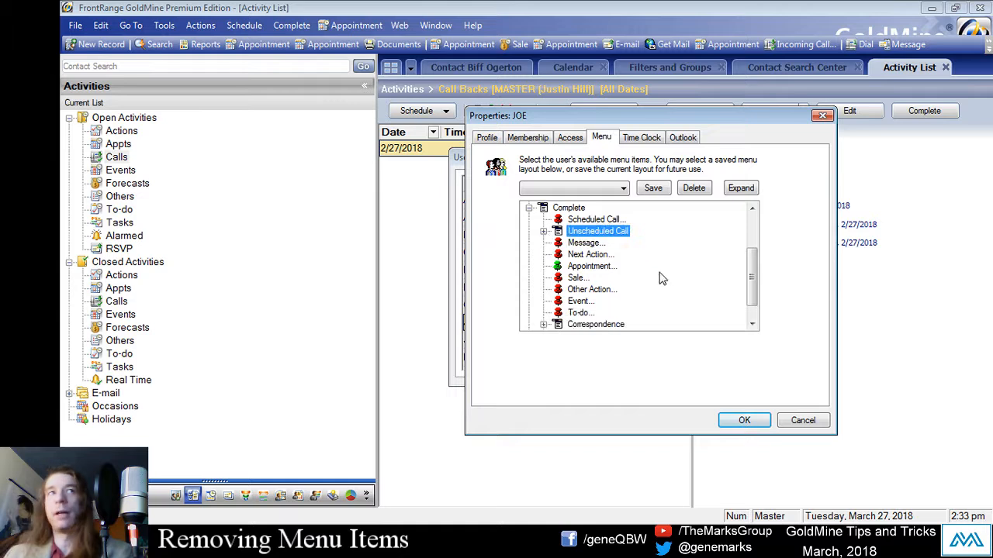
{"action": "left_click", "coordinate": [591, 266]}
{"action": "left_click", "coordinate": [544, 231]}
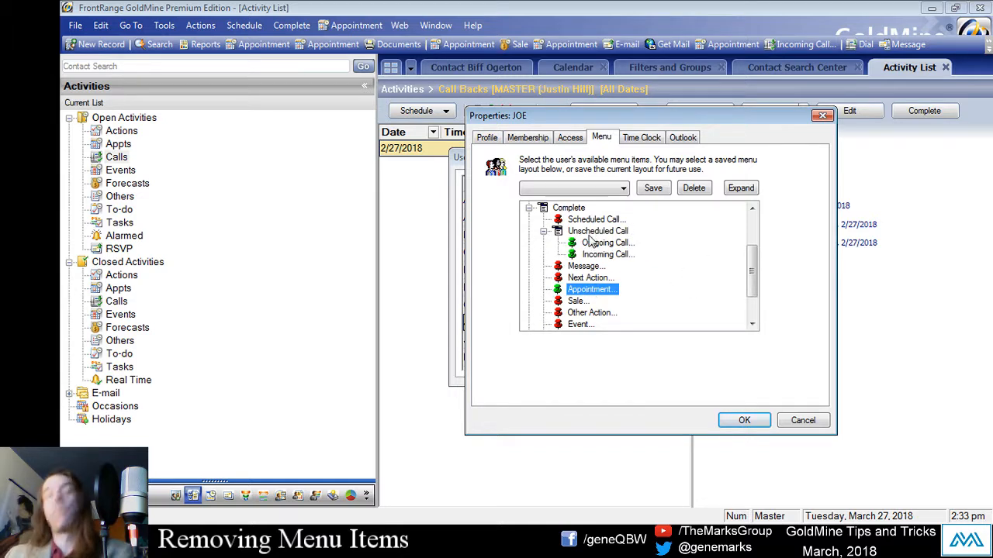
{"action": "left_click", "coordinate": [528, 208]}
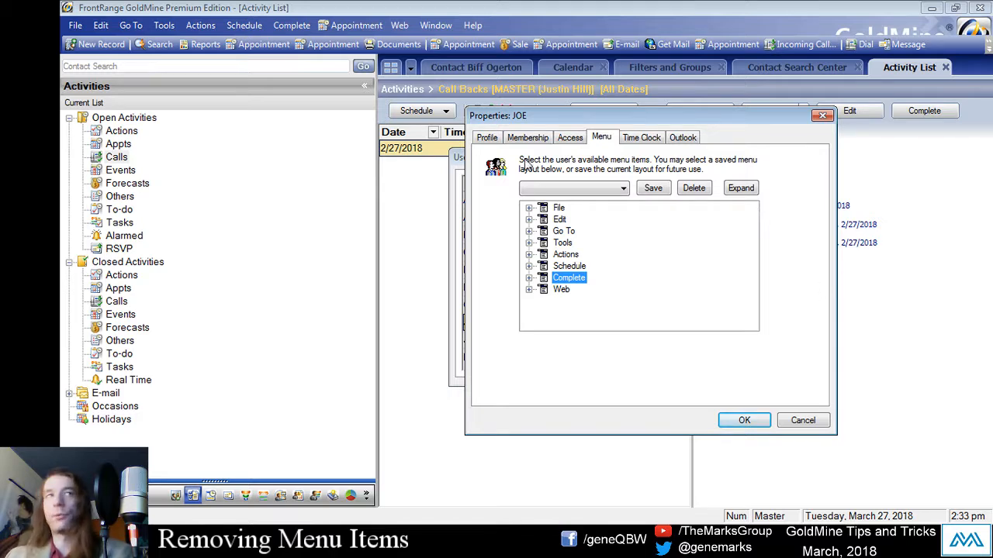
{"action": "left_click", "coordinate": [489, 142]}
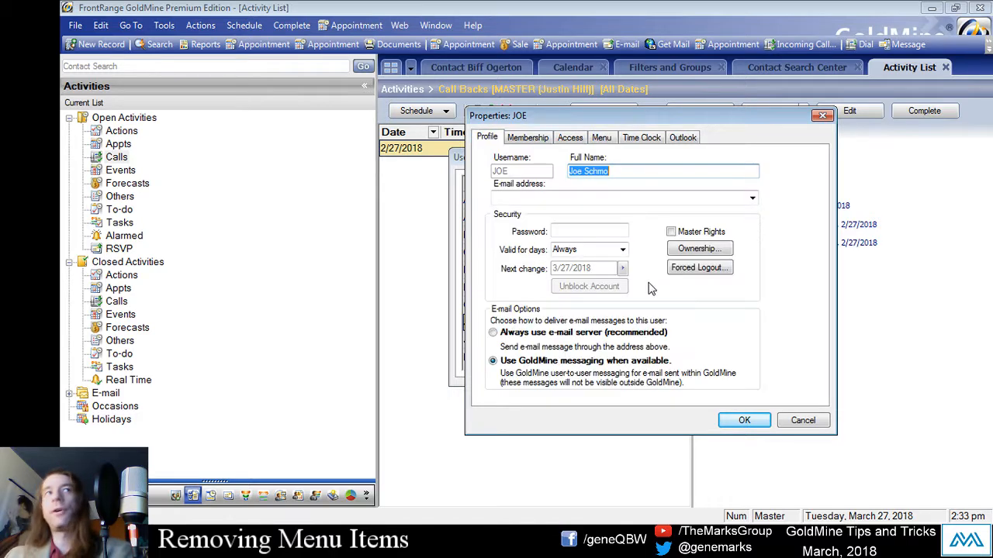
- Disable the items under Tools > Synchronize in the new user's available menu items
{"action": "left_click", "coordinate": [671, 233]}
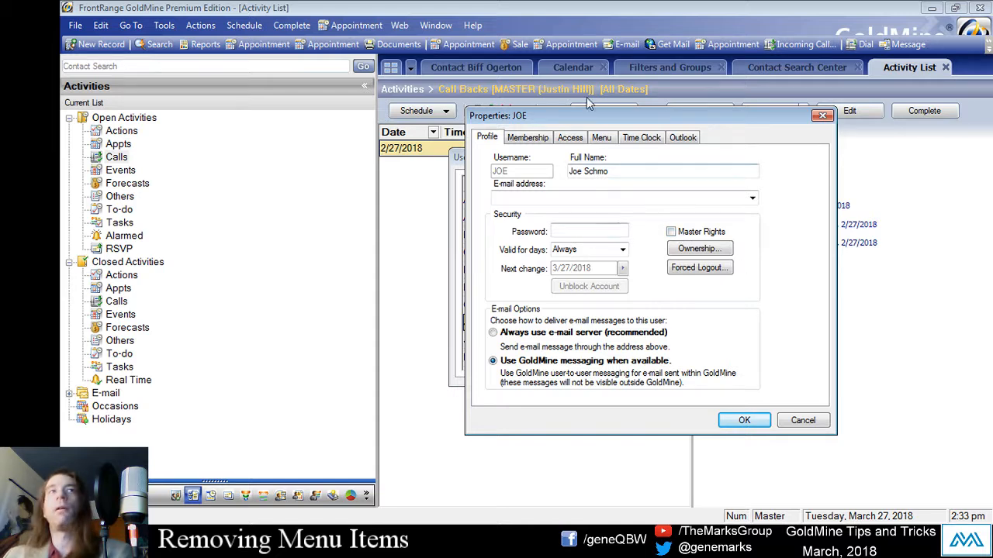
{"action": "left_click", "coordinate": [605, 137]}
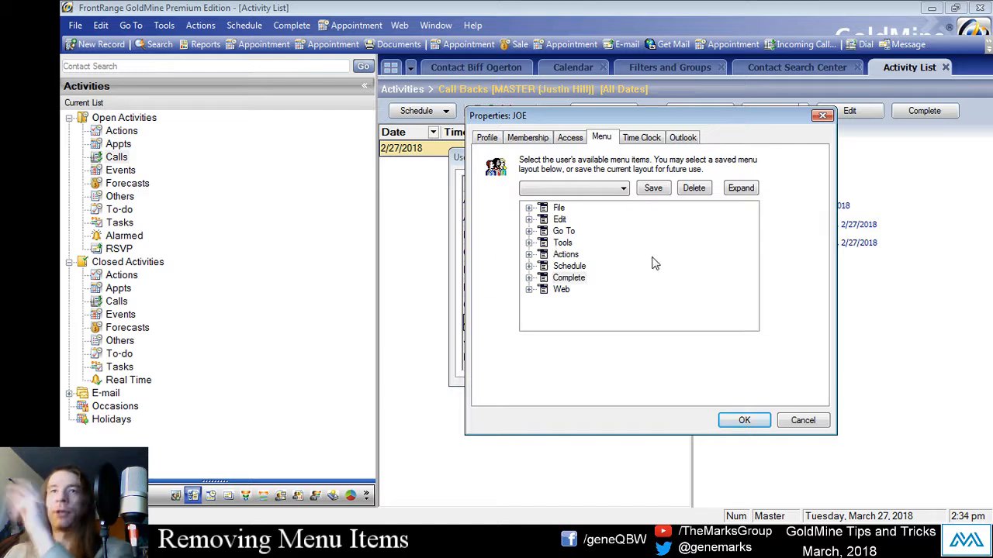
{"action": "left_click", "coordinate": [529, 243]}
{"action": "left_click", "coordinate": [545, 220]}
{"action": "left_click", "coordinate": [574, 232]}
{"action": "left_click", "coordinate": [573, 243]}
{"action": "left_click", "coordinate": [573, 255]}
{"action": "left_click", "coordinate": [573, 266]}
{"action": "left_click", "coordinate": [572, 289]}
{"action": "left_click", "coordinate": [572, 301]}
{"action": "left_click", "coordinate": [572, 313]}
{"action": "left_click", "coordinate": [543, 219]}
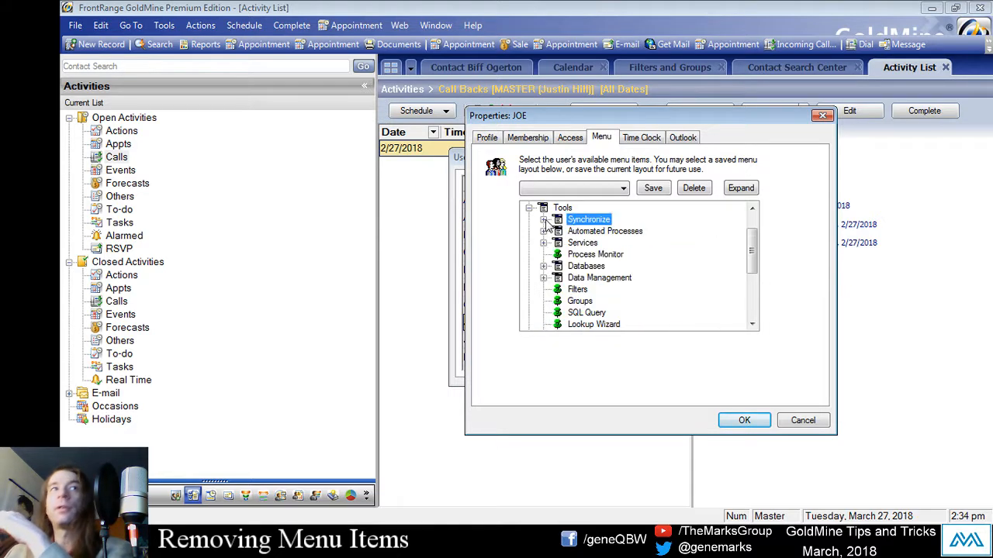
- Disable Assign a Process, Remove Process, Execute Process and Manage Processes under Tools > Automated Processes
{"action": "left_click", "coordinate": [544, 231]}
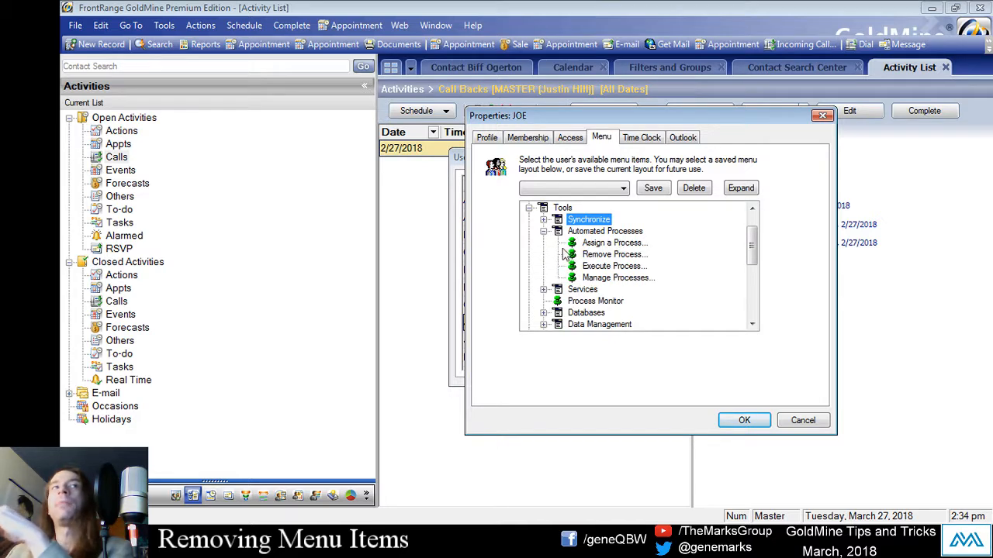
{"action": "left_click", "coordinate": [572, 243]}
{"action": "left_click", "coordinate": [572, 255]}
{"action": "left_click", "coordinate": [572, 266]}
{"action": "left_click", "coordinate": [572, 278]}
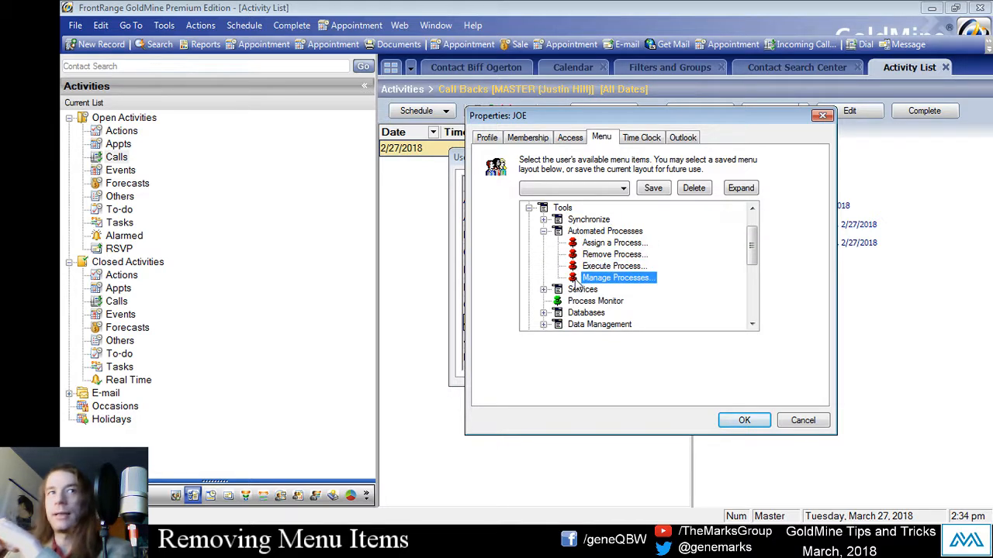
{"action": "left_click", "coordinate": [543, 231]}
- Disable Start Server Agents and Manage Server Agents under Tools > Services
{"action": "left_click", "coordinate": [544, 243]}
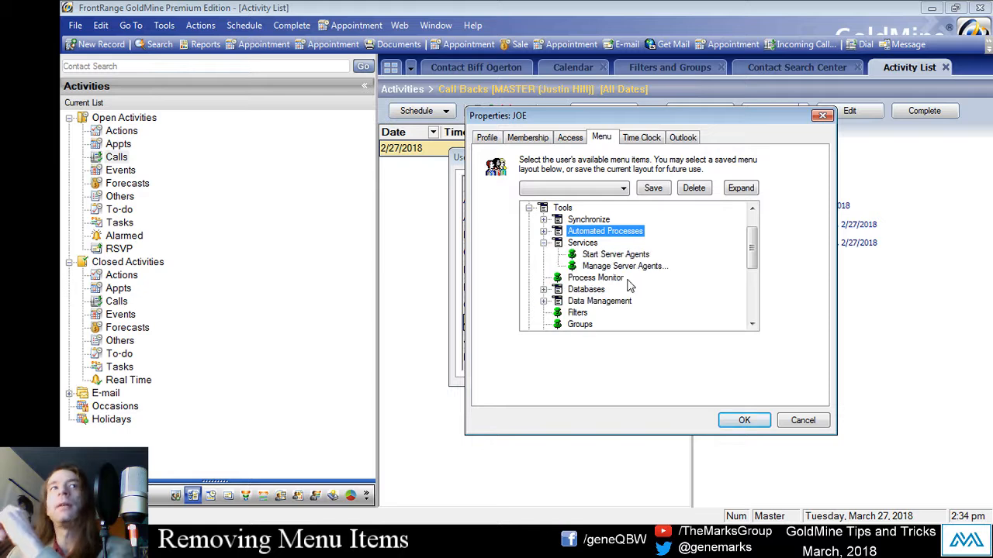
{"action": "left_click", "coordinate": [573, 255]}
{"action": "left_click", "coordinate": [573, 266]}
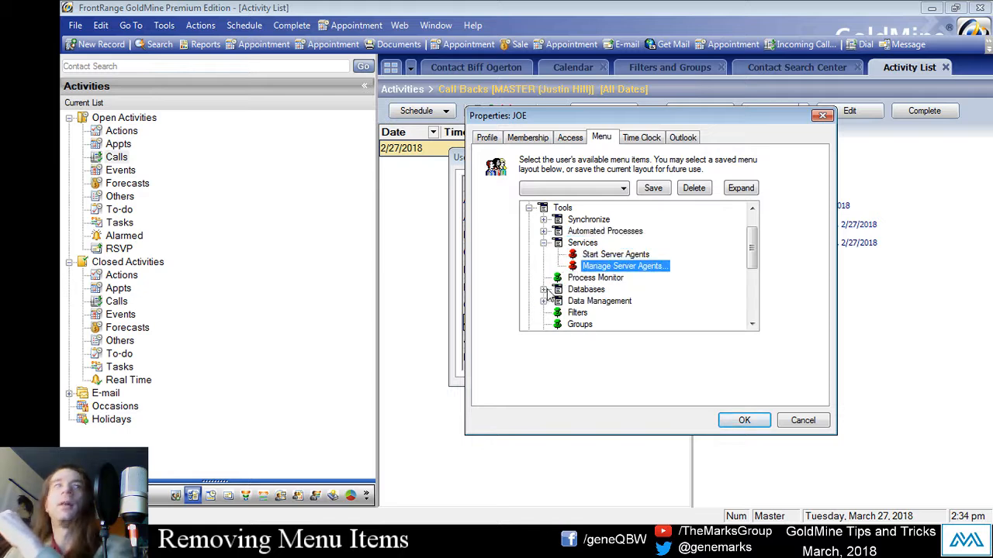
- Disable New Database, Open Database, Maintain Database, Back-Up Database, Restore Database and Alias Manager under Tools > Databases
{"action": "left_click", "coordinate": [544, 289]}
{"action": "left_click", "coordinate": [547, 242]}
{"action": "left_click", "coordinate": [558, 244]}
{"action": "left_click", "coordinate": [574, 266]}
{"action": "left_click", "coordinate": [572, 278]}
{"action": "left_click", "coordinate": [572, 290]}
{"action": "left_click", "coordinate": [572, 301]}
{"action": "left_click", "coordinate": [573, 313]}
{"action": "left_click", "coordinate": [572, 324]}
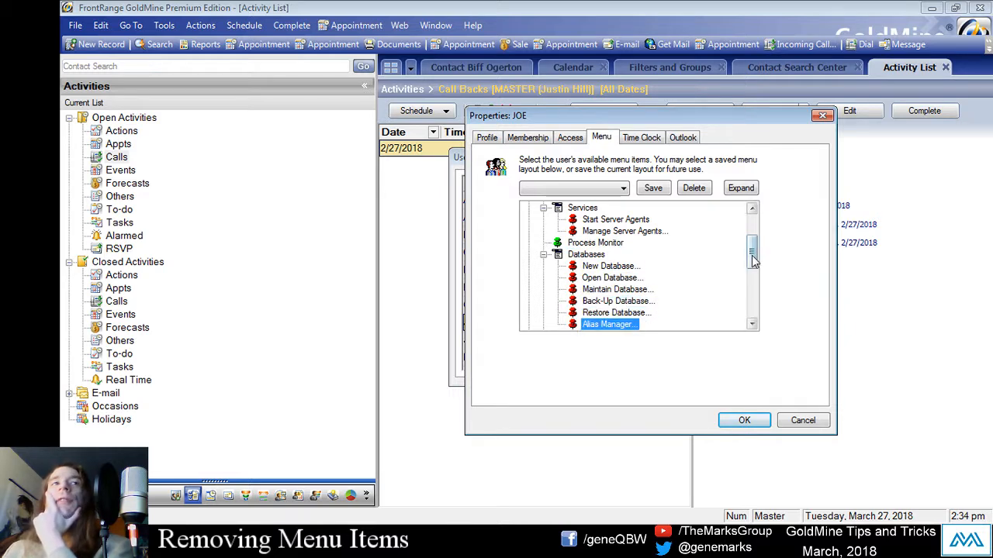
- Disable the Tools > Data Management items, including Global Replace, Territory Realignment, Move Linked Docs and Attachments, and Create Default Relationship Trees
{"action": "scroll", "coordinate": [683, 275], "scroll_direction": "down", "scroll_amount": 2}
{"action": "left_click", "coordinate": [543, 267]}
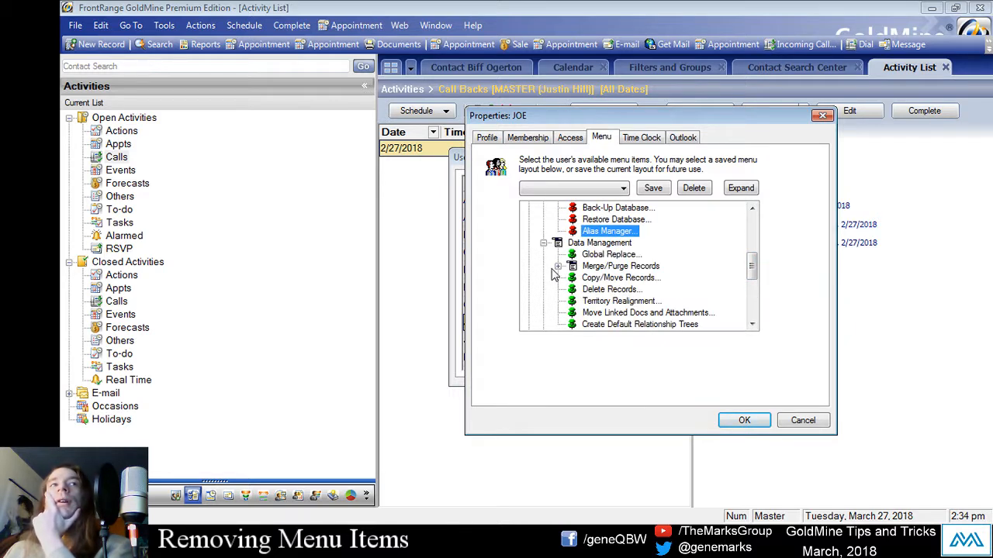
{"action": "left_click", "coordinate": [574, 254]}
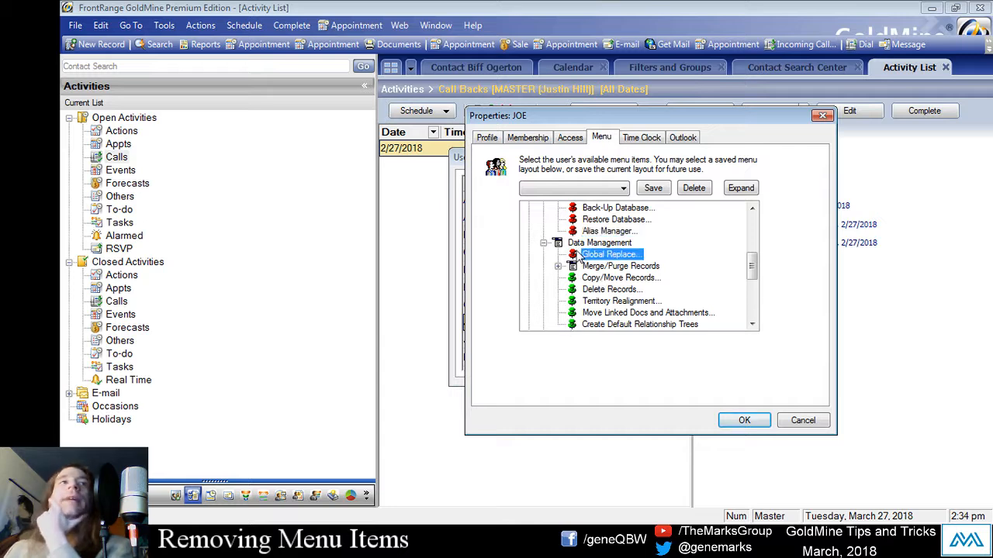
{"action": "left_click", "coordinate": [558, 266]}
{"action": "left_click", "coordinate": [587, 278]}
{"action": "left_click", "coordinate": [588, 301]}
{"action": "left_click", "coordinate": [572, 312]}
{"action": "left_click", "coordinate": [572, 324]}
{"action": "left_click_drag", "start_coordinate": [750, 271], "coordinate": [752, 296]}
{"action": "left_click", "coordinate": [572, 278]}
{"action": "left_click", "coordinate": [572, 290]}
{"action": "left_click", "coordinate": [572, 301]}
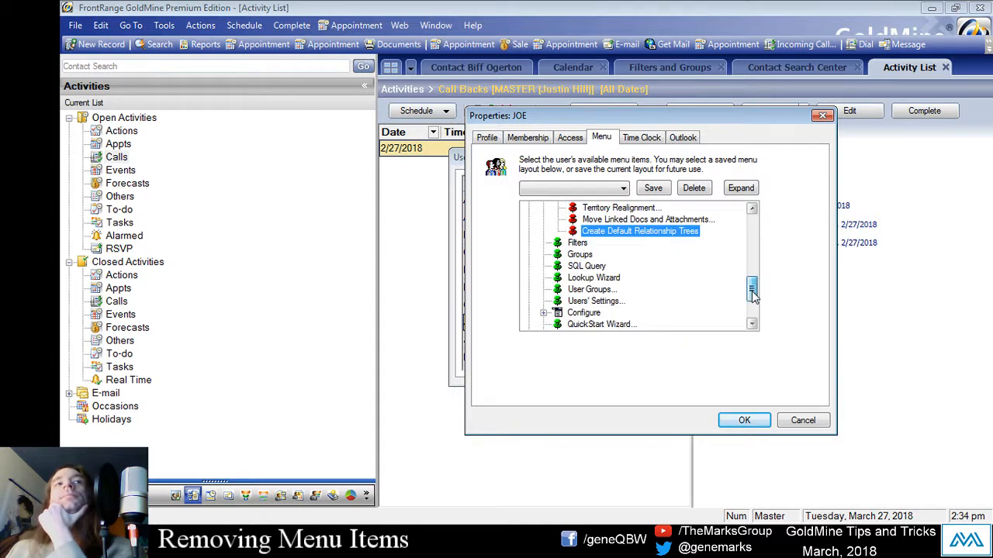
- Disable Users' Settings, User Groups, Lookup Wizard and QuickStart Wizard under Tools, leaving Options enabled
{"action": "left_click", "coordinate": [557, 301]}
{"action": "left_click", "coordinate": [556, 289]}
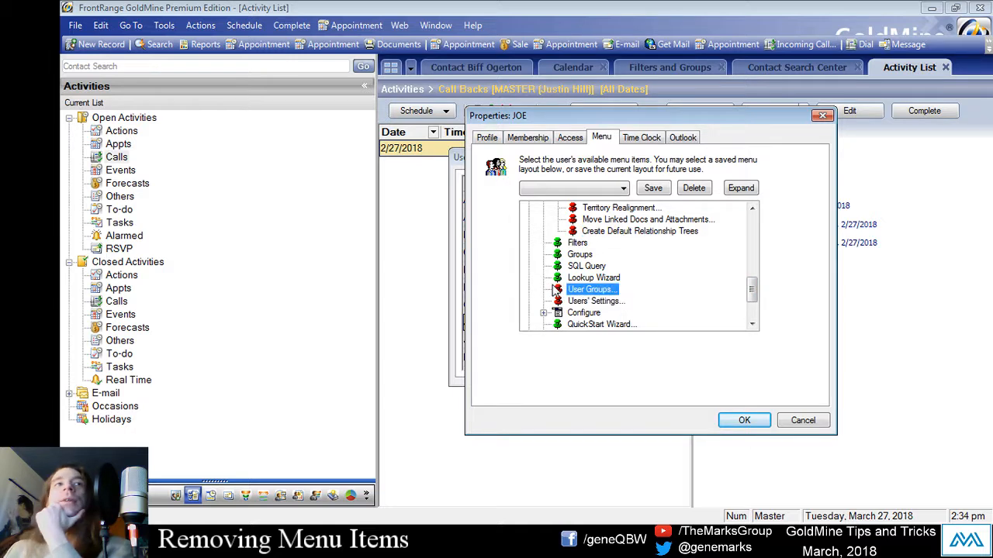
{"action": "left_click", "coordinate": [557, 277]}
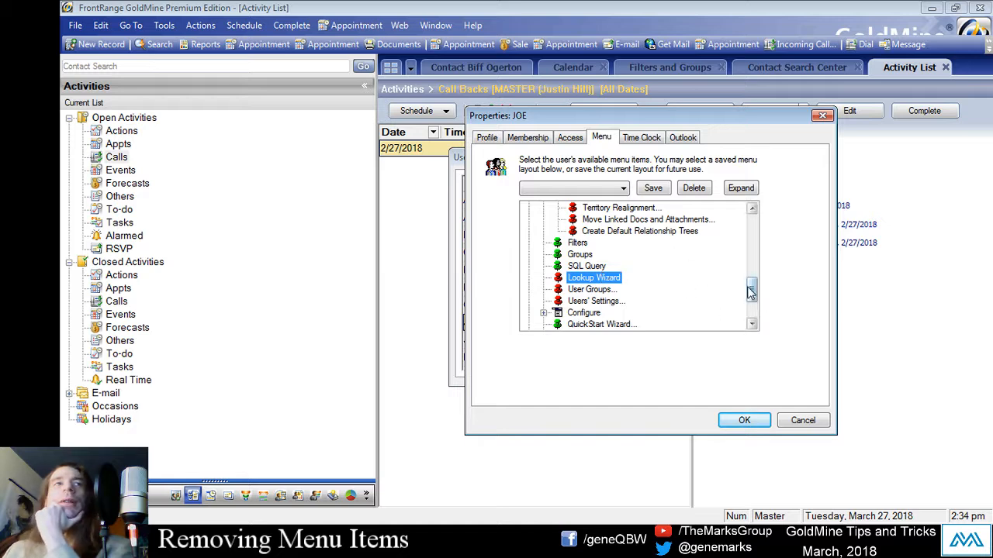
{"action": "scroll", "coordinate": [749, 288], "scroll_direction": "down", "scroll_amount": 1}
{"action": "left_click", "coordinate": [562, 290]}
{"action": "left_click", "coordinate": [557, 278]}
{"action": "left_click", "coordinate": [562, 289]}
- Disable the Tools > Configure items, from GoldMine Mobile, System Settings, Printer Setup and License Manager through Outlook Integration Settings and Record Types
{"action": "left_click", "coordinate": [544, 266]}
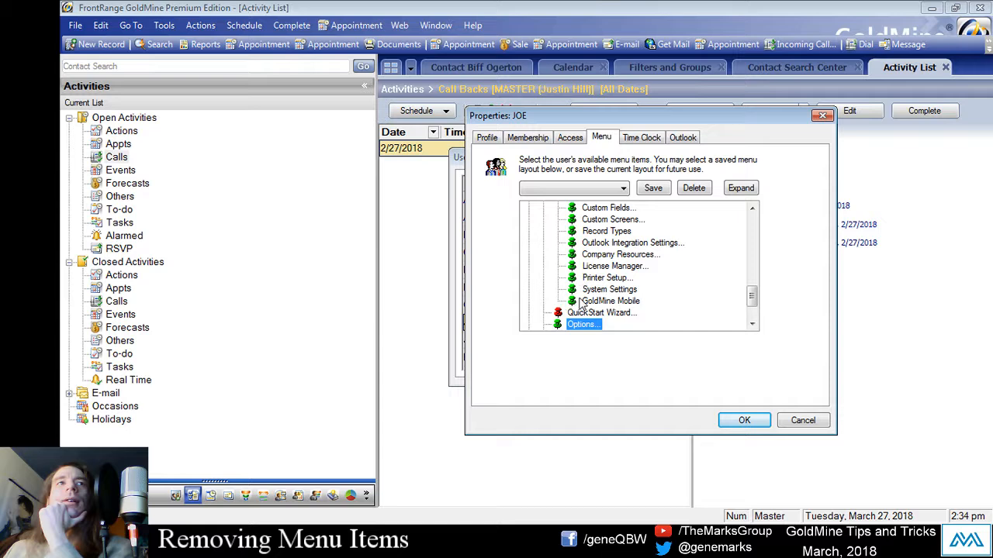
{"action": "left_click", "coordinate": [573, 301]}
{"action": "left_click", "coordinate": [572, 290]}
{"action": "left_click", "coordinate": [572, 277]}
{"action": "left_click", "coordinate": [573, 266]}
{"action": "left_click", "coordinate": [573, 254]}
{"action": "left_click", "coordinate": [572, 242]}
{"action": "left_click", "coordinate": [572, 231]}
{"action": "left_click_drag", "start_coordinate": [750, 299], "coordinate": [750, 252]}
{"action": "left_click", "coordinate": [582, 266]}
{"action": "left_click", "coordinate": [573, 254]}
- Collapse the Data Management, Databases and Services branches and review the customized Tools items
{"action": "left_click", "coordinate": [544, 277]}
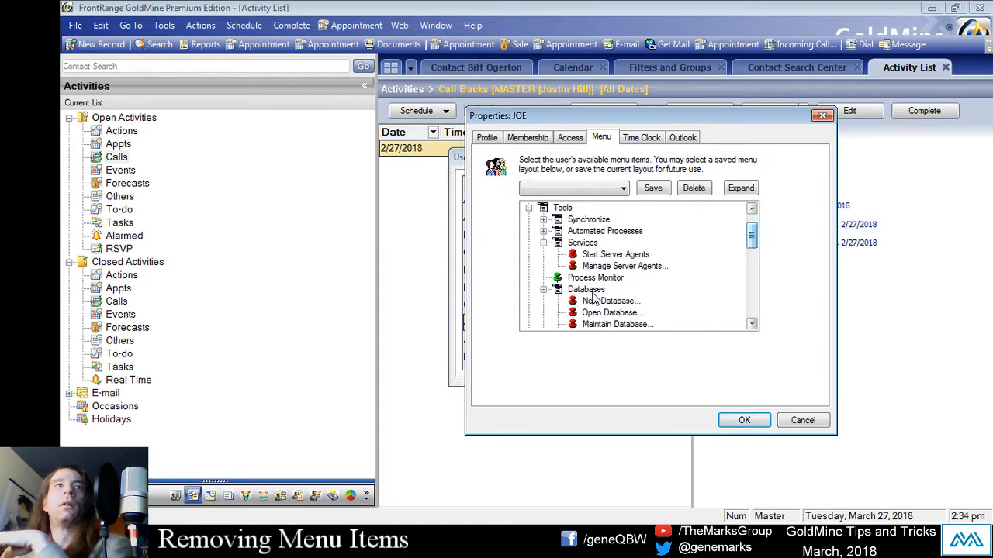
{"action": "left_click", "coordinate": [544, 289]}
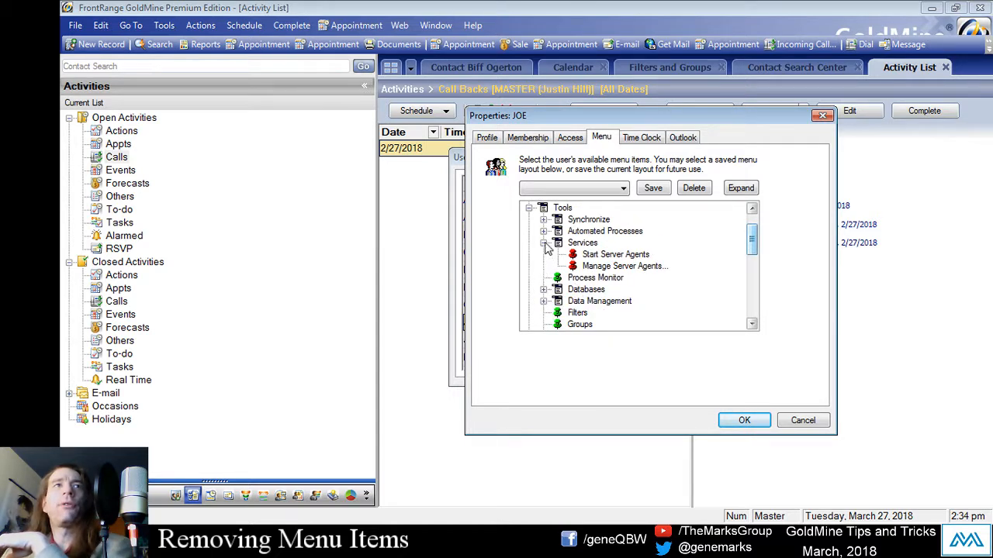
{"action": "left_click", "coordinate": [544, 243]}
{"action": "left_click", "coordinate": [528, 208]}
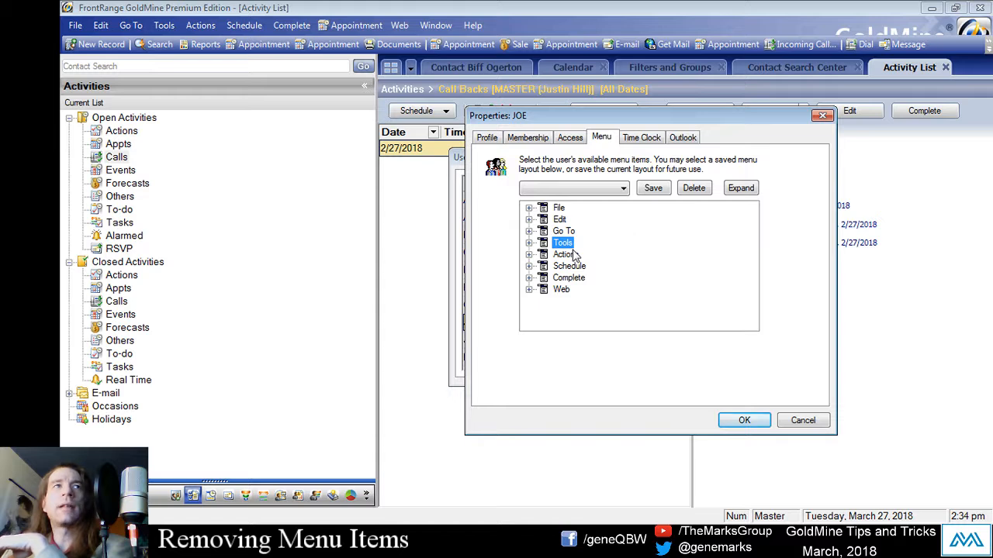
{"action": "left_click", "coordinate": [530, 242]}
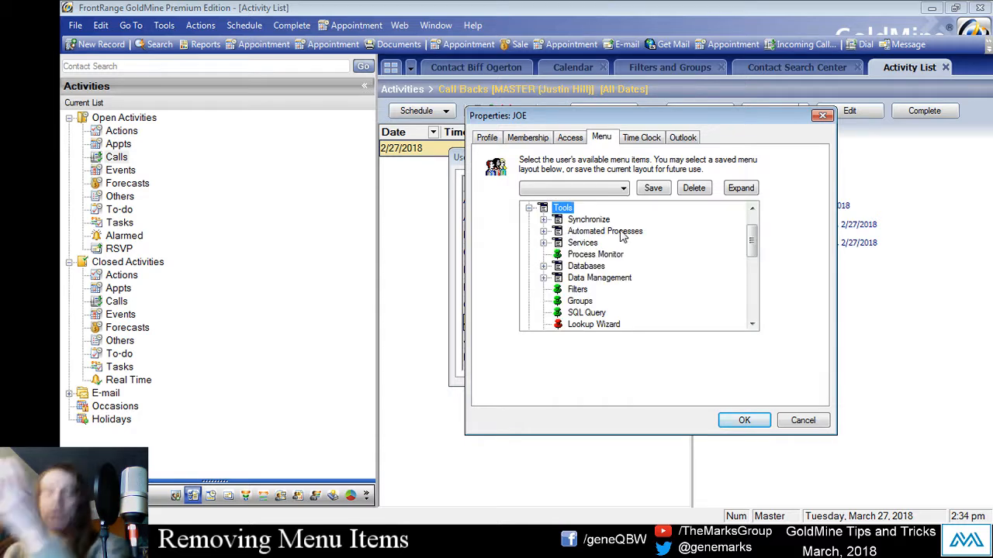
- Save the customized menu layout as a template under the suggested name and accept the new user's properties
{"action": "left_click", "coordinate": [649, 191]}
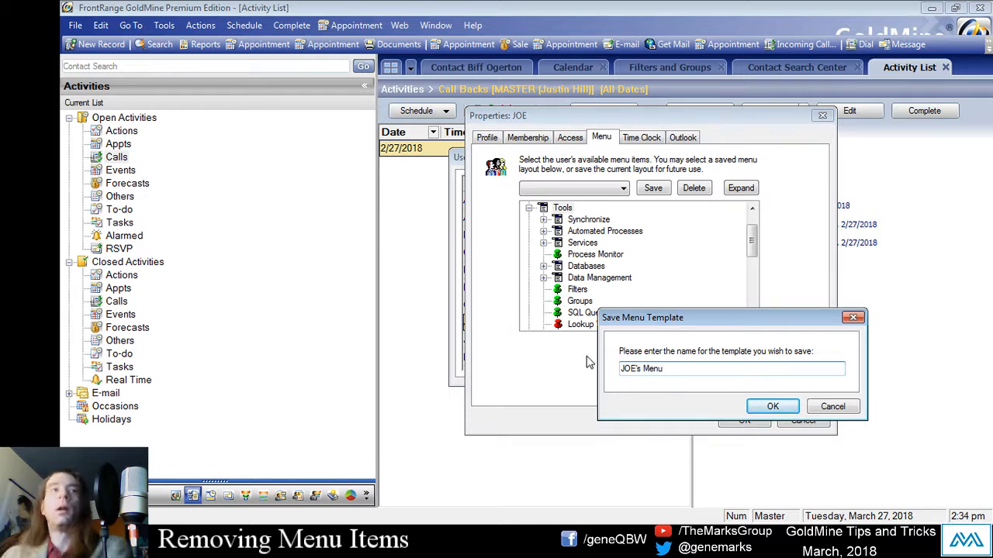
{"action": "left_click", "coordinate": [772, 407]}
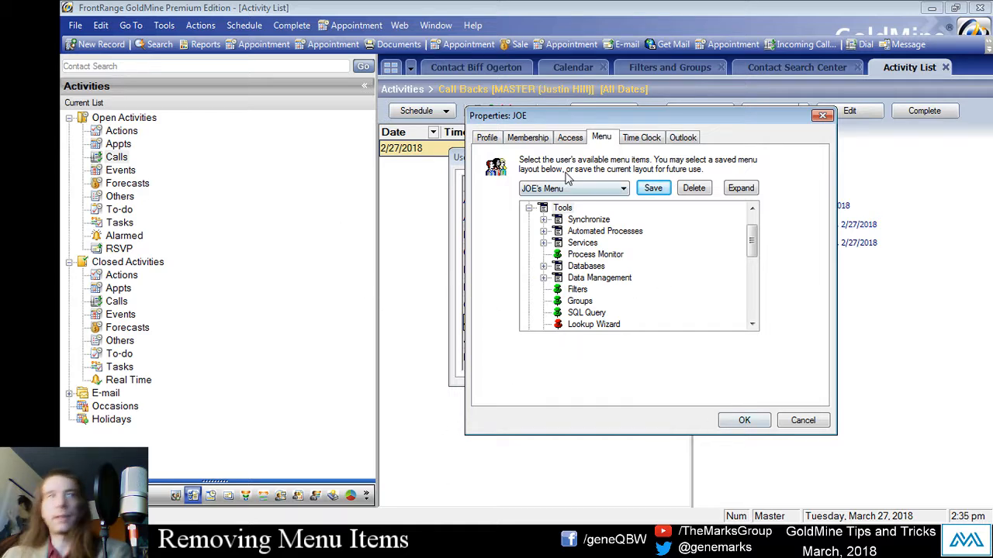
{"action": "left_click", "coordinate": [733, 427]}
- Apply the newly saved menu template to the user listed just below CONF1, and close the users list
{"action": "left_click", "coordinate": [580, 275]}
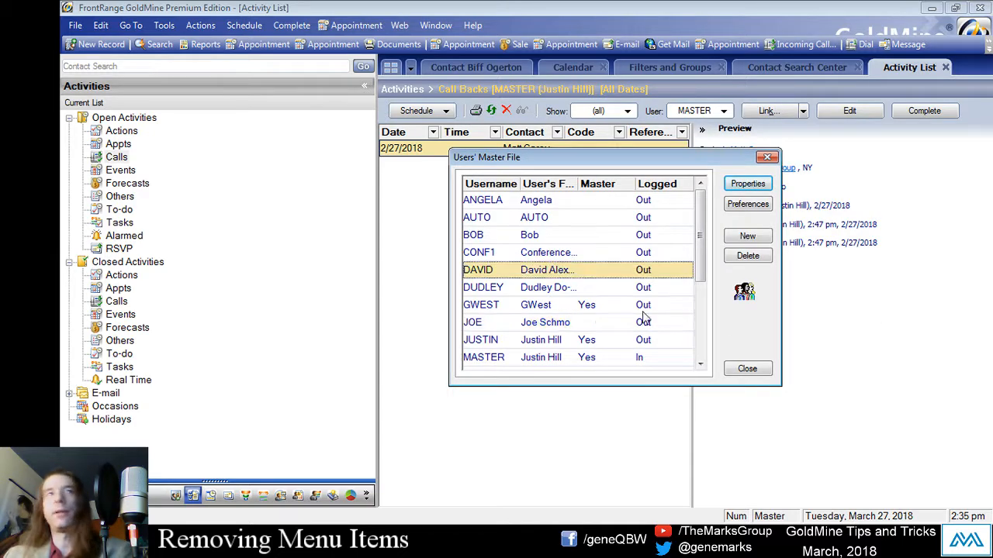
{"action": "left_click", "coordinate": [747, 184]}
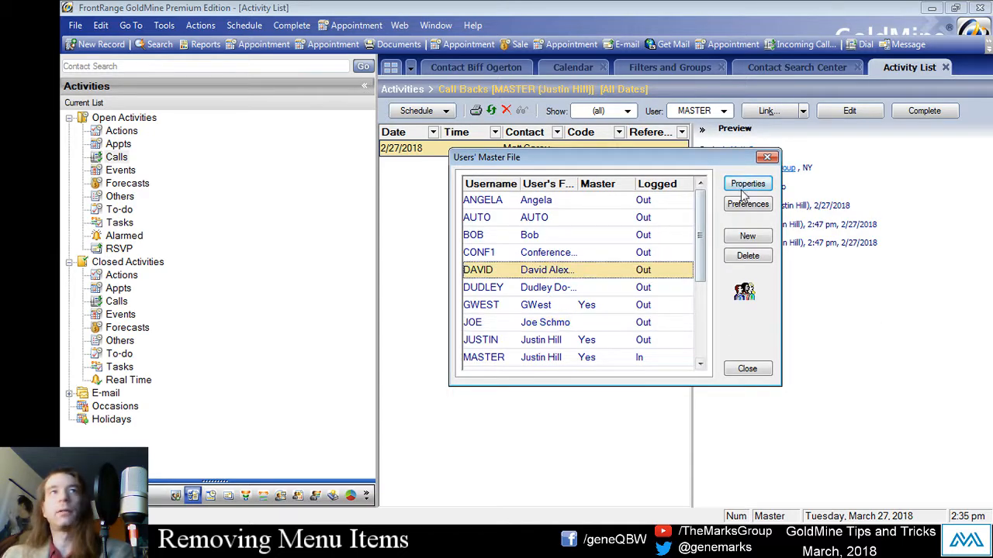
{"action": "left_click", "coordinate": [601, 138]}
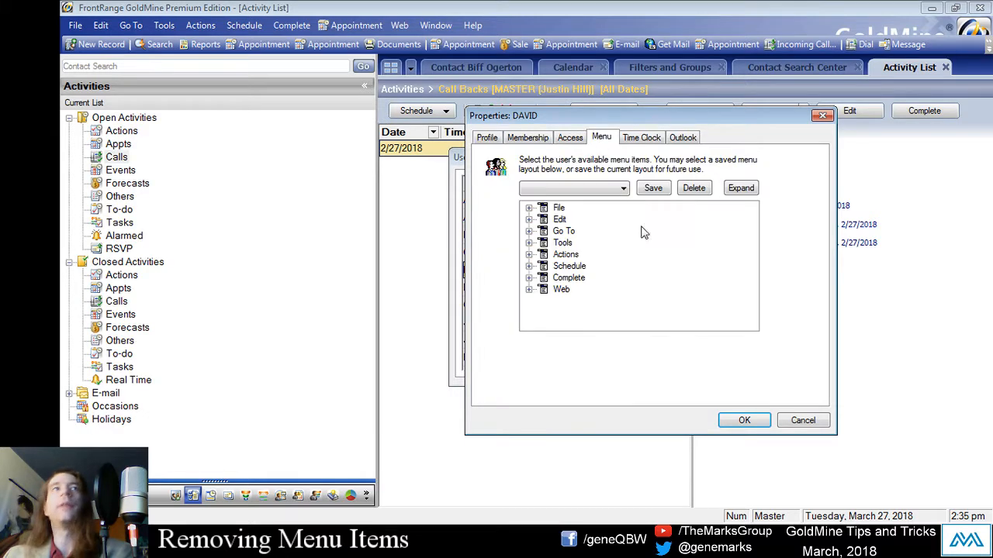
{"action": "left_click", "coordinate": [599, 189]}
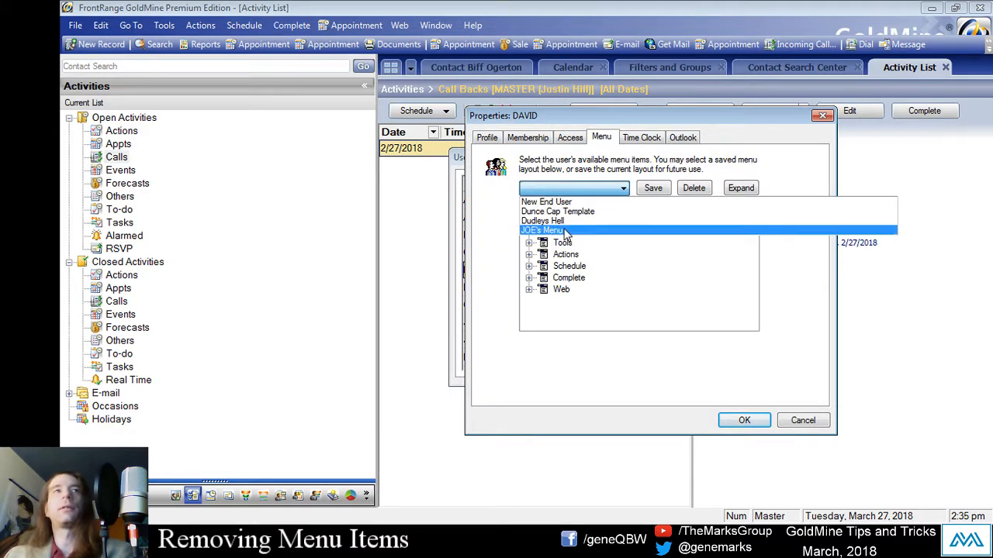
{"action": "left_click", "coordinate": [573, 230]}
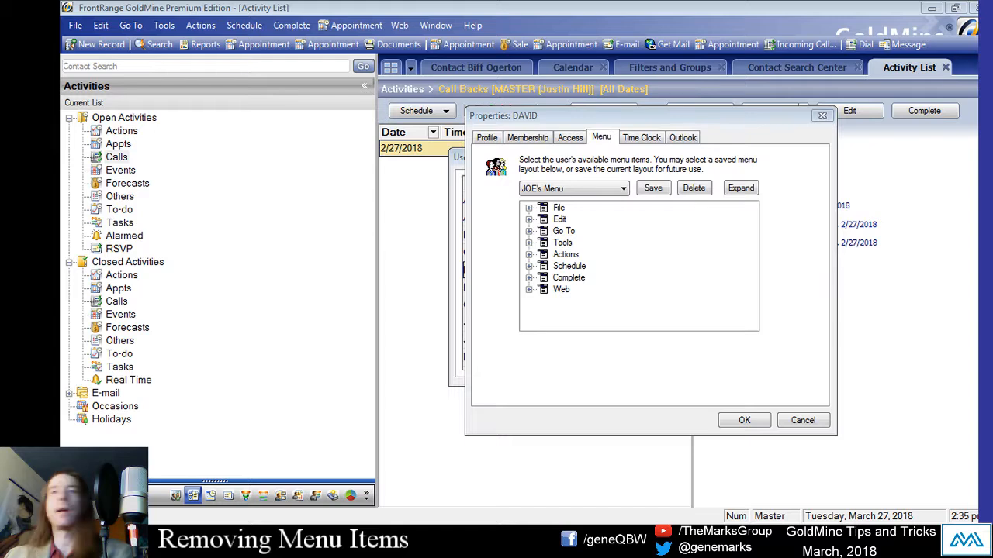
{"action": "left_click", "coordinate": [738, 420]}
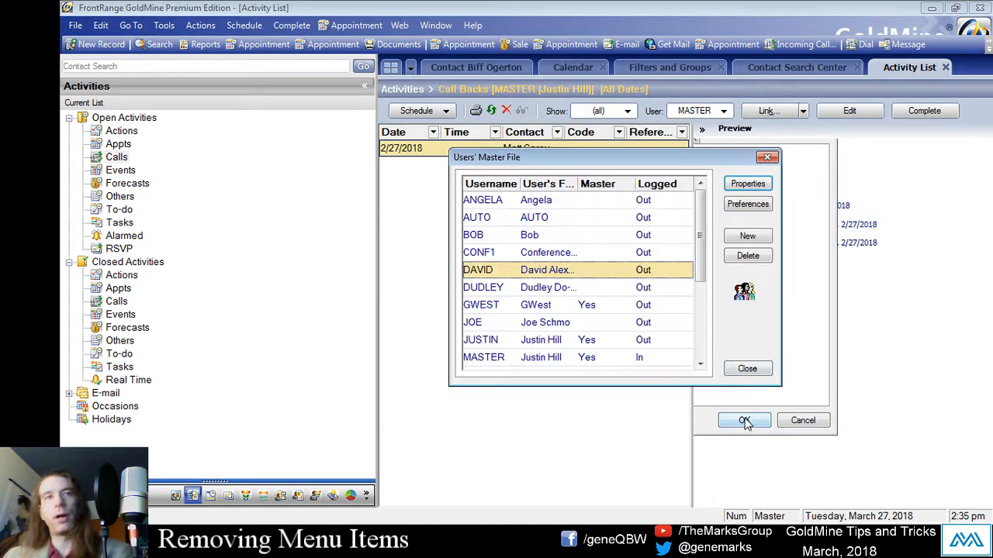
{"action": "left_click", "coordinate": [747, 369]}
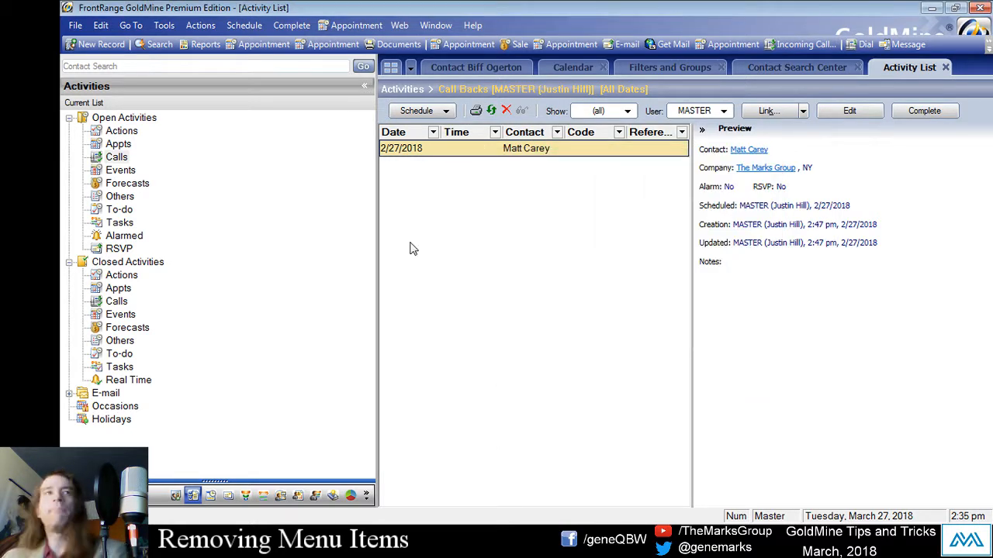
- Switch to the newly created user's login and dismiss the startup warning and Tip of the Day
{"action": "left_click", "coordinate": [75, 26]}
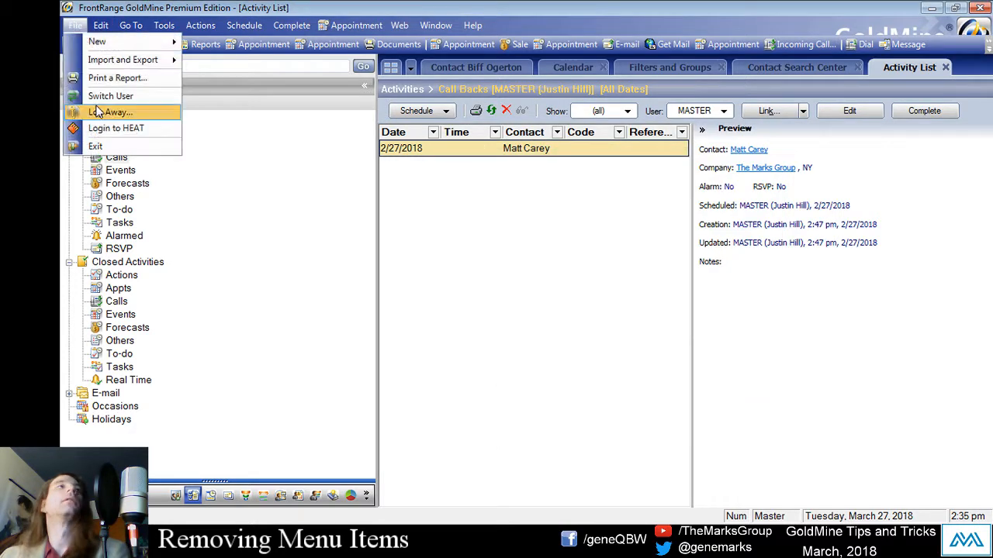
{"action": "key", "text": "Escape"}
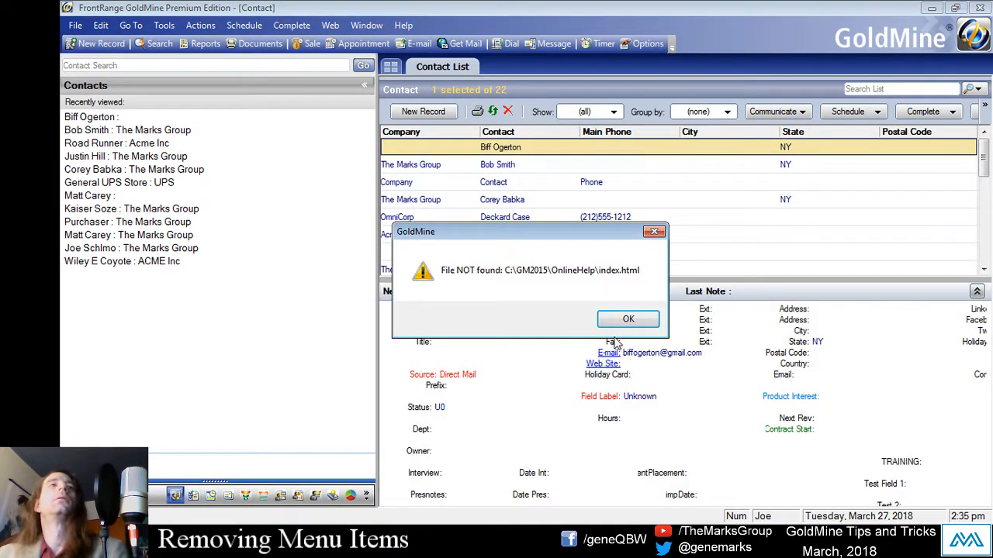
{"action": "left_click", "coordinate": [648, 318]}
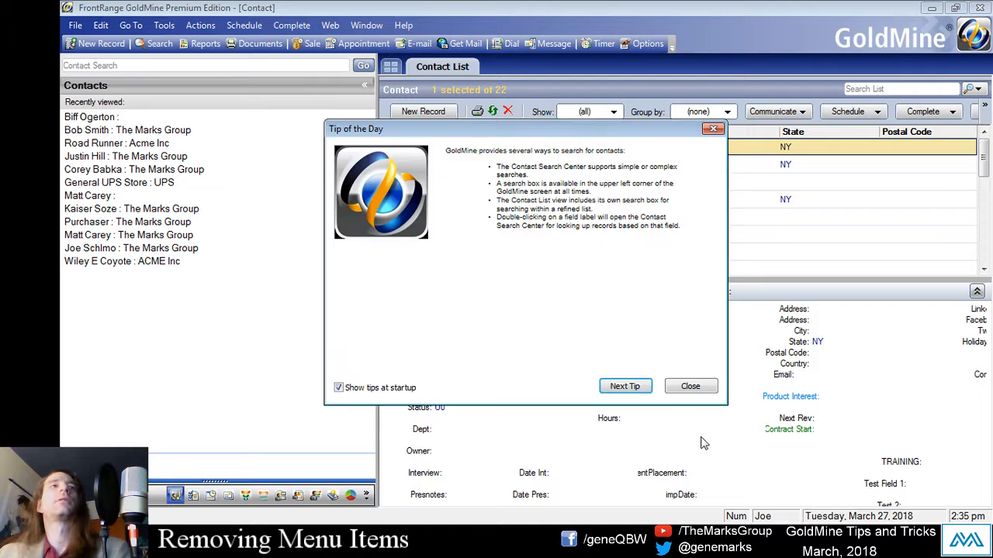
{"action": "left_click", "coordinate": [690, 386]}
- Open the OmniCorp contact record and check which Complete and Tools menu items are available to the restricted user
{"action": "double_click", "coordinate": [570, 221]}
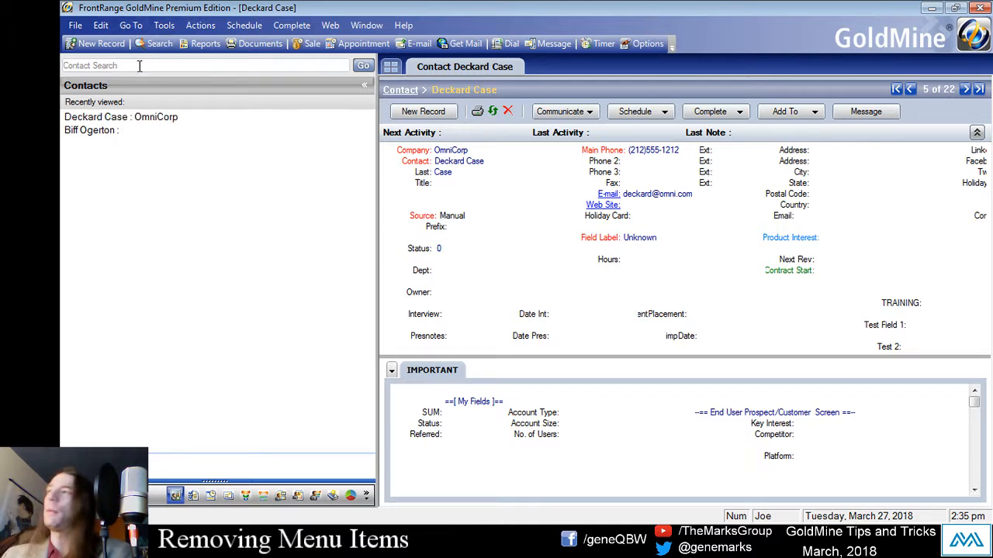
{"action": "left_click", "coordinate": [290, 26]}
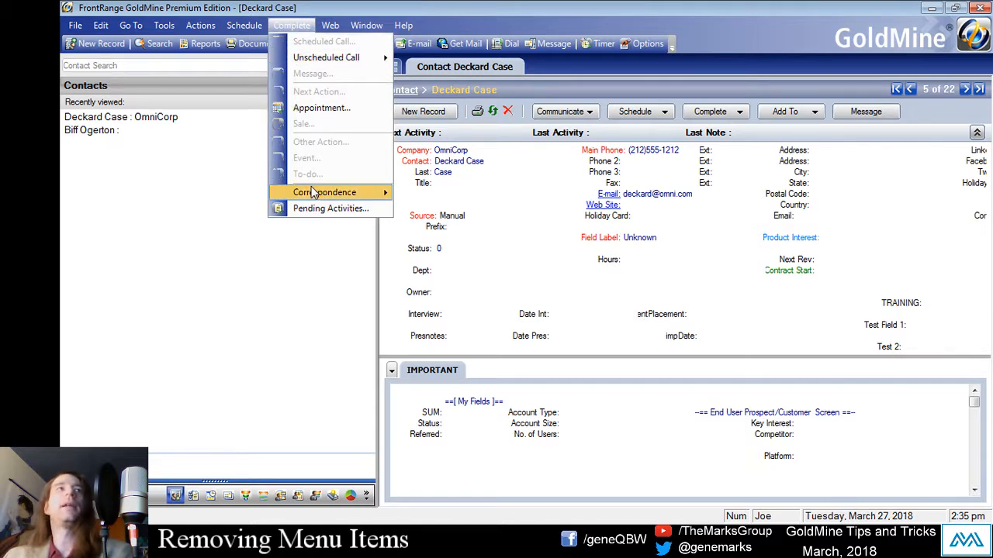
{"action": "mouse_move", "coordinate": [345, 62]}
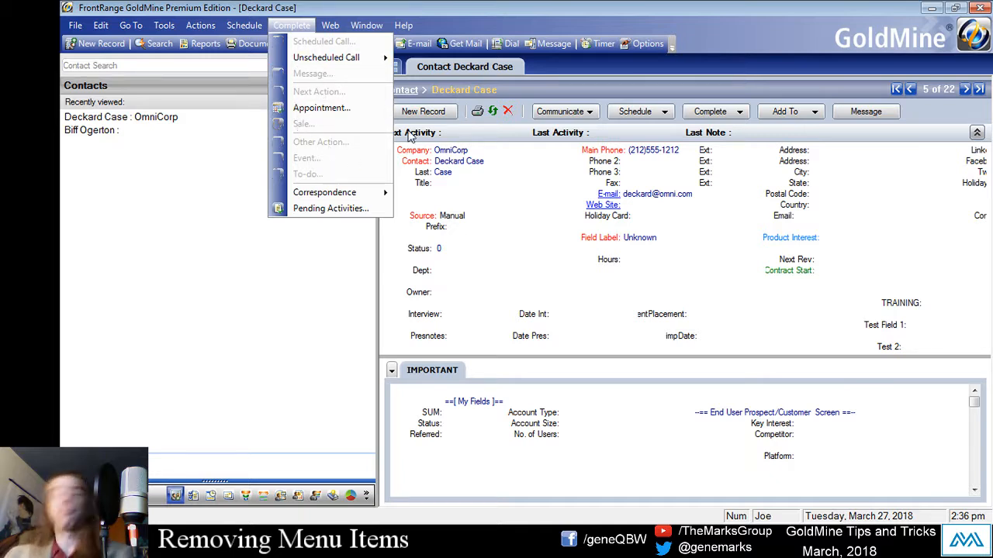
{"action": "left_click", "coordinate": [295, 251]}
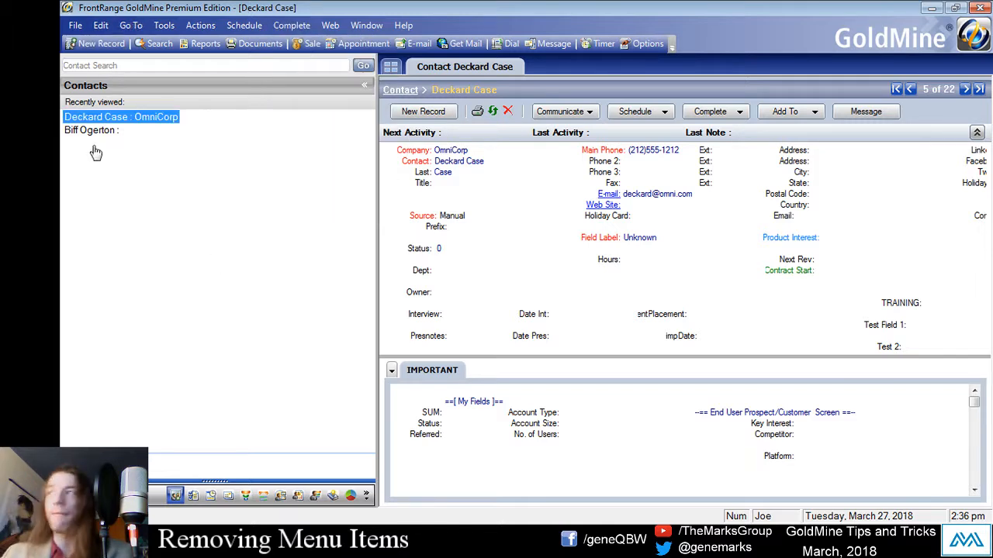
{"action": "left_click", "coordinate": [163, 25]}
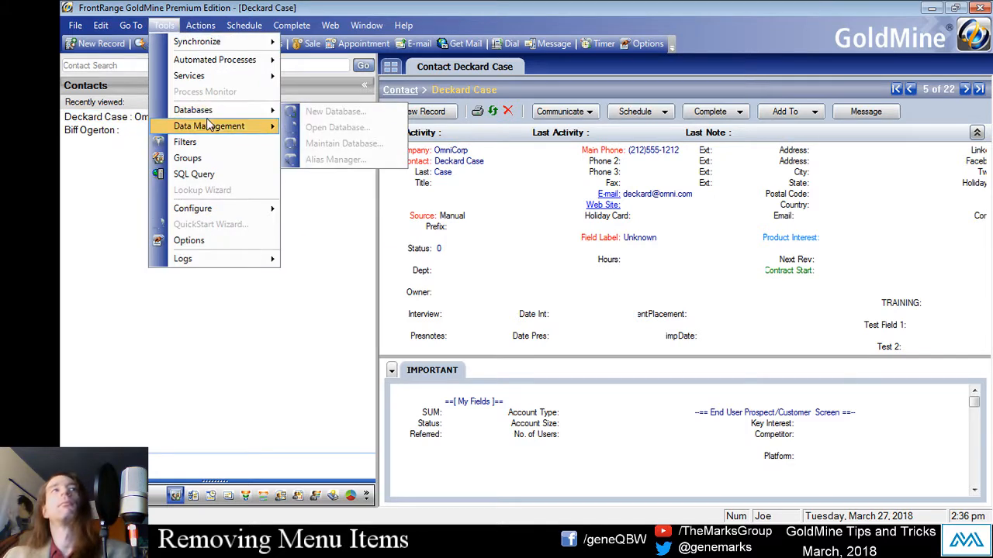
- Examine the Data Management, Services, Synchronize and other Tools entries to see which ones the restricted user can reach
{"action": "mouse_move", "coordinate": [208, 124]}
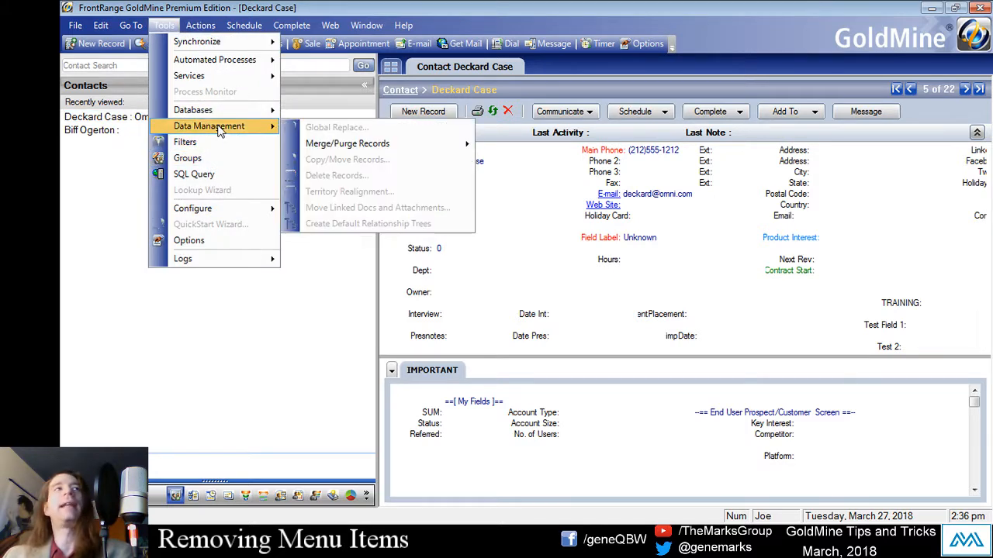
{"action": "mouse_move", "coordinate": [314, 151]}
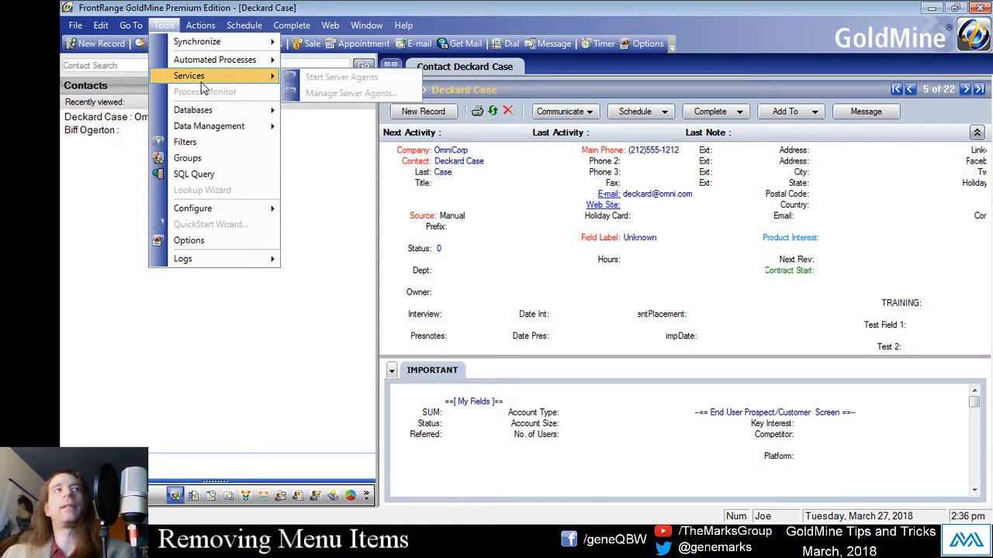
{"action": "mouse_move", "coordinate": [200, 25]}
{"action": "mouse_move", "coordinate": [164, 25]}
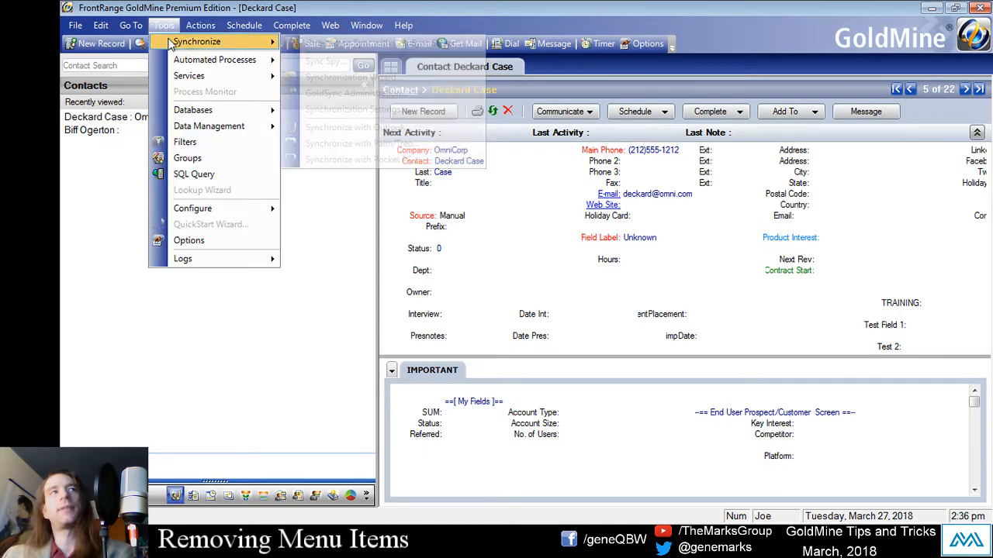
{"action": "left_click", "coordinate": [114, 269]}
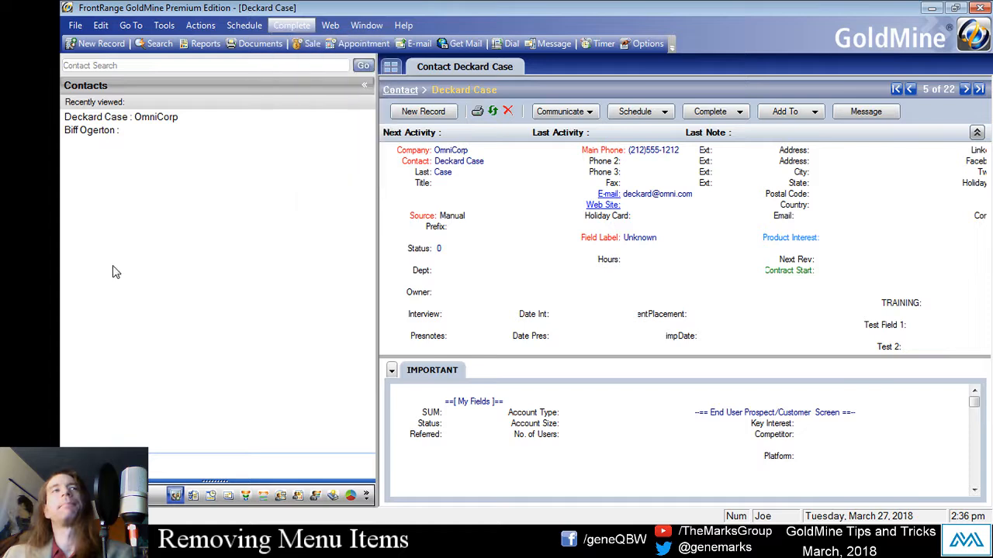
{"action": "left_click", "coordinate": [164, 25]}
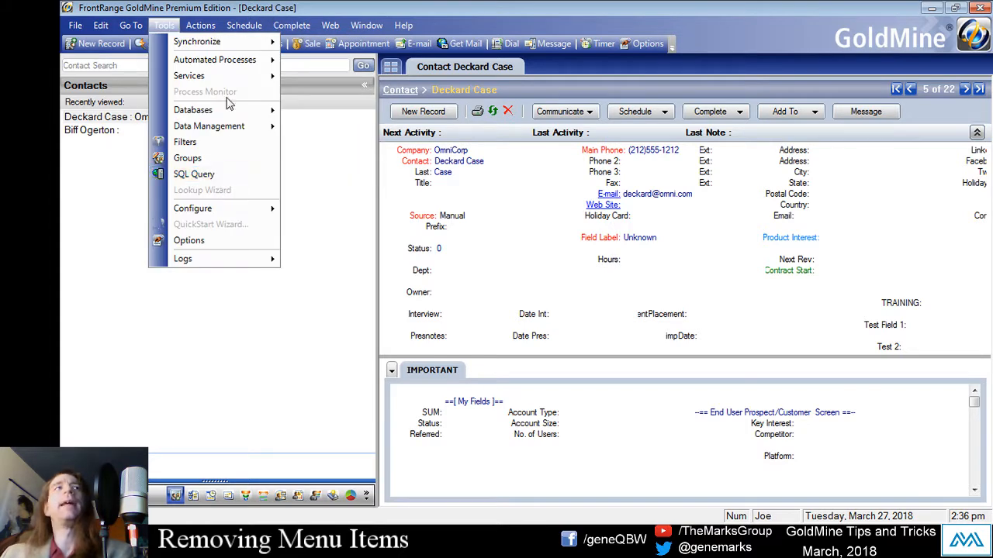
{"action": "left_click", "coordinate": [225, 284]}
{"action": "left_click", "coordinate": [161, 25]}
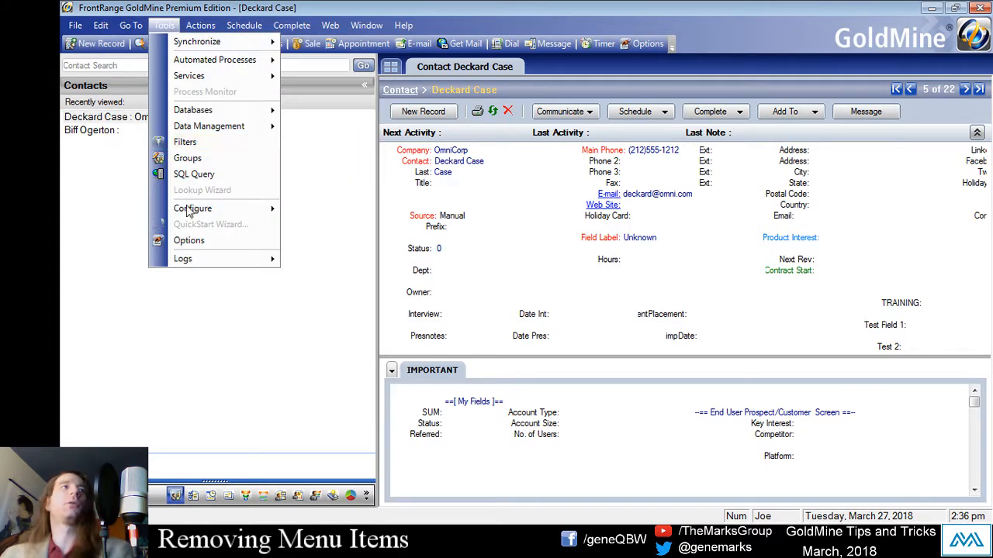
{"action": "left_click", "coordinate": [300, 301]}
- Switch back to the MASTER login and dismiss the missing-file warning and the Tip of the Day
{"action": "key", "text": "alt+f"}
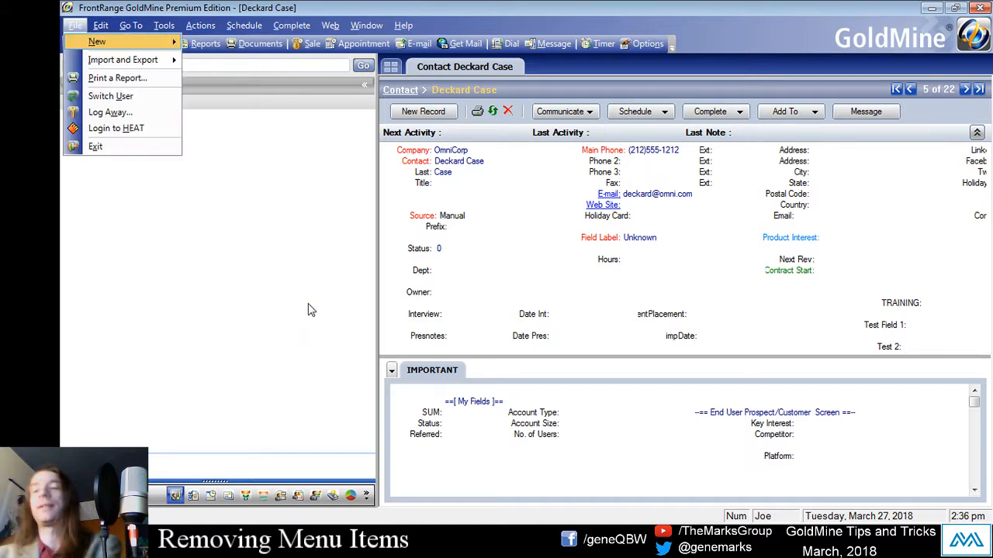
{"action": "left_click", "coordinate": [116, 96]}
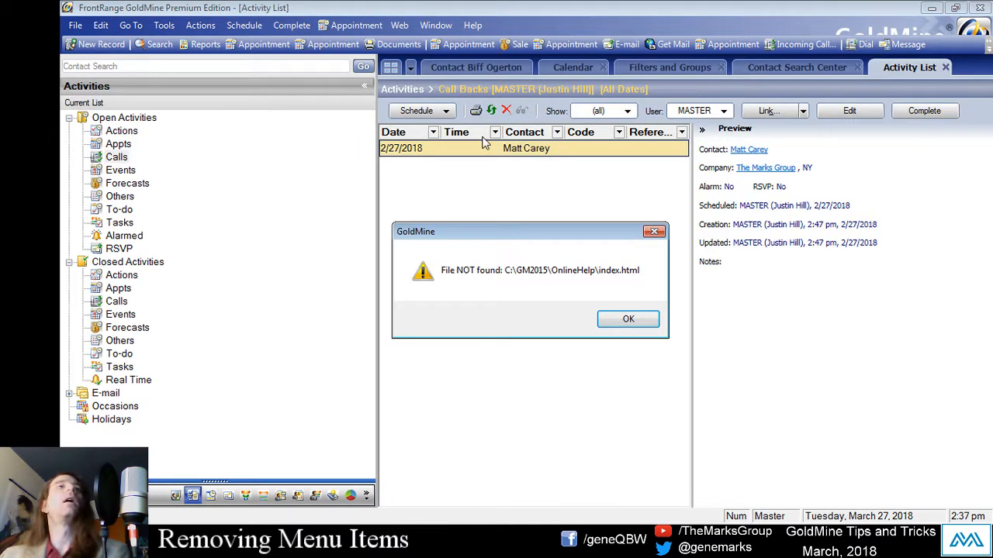
{"action": "left_click", "coordinate": [629, 323]}
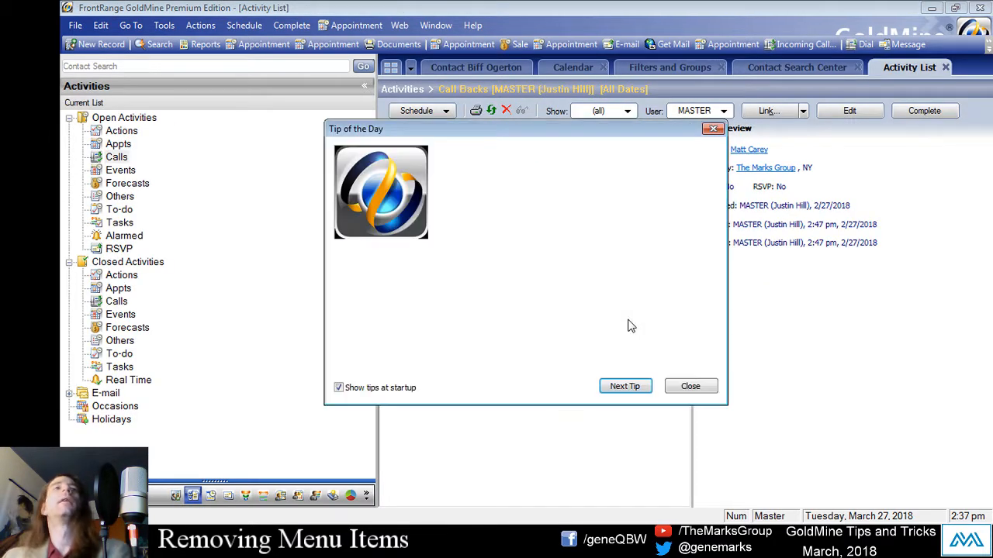
{"action": "left_click", "coordinate": [701, 385]}
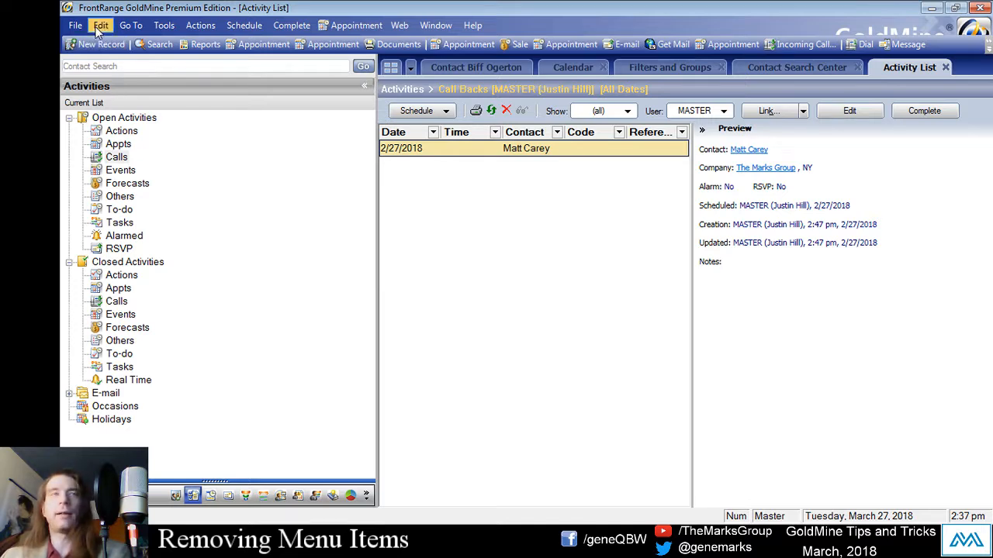
- Open the restricted user's properties from the Users' Master File and show the available menu items
{"action": "left_click", "coordinate": [159, 28]}
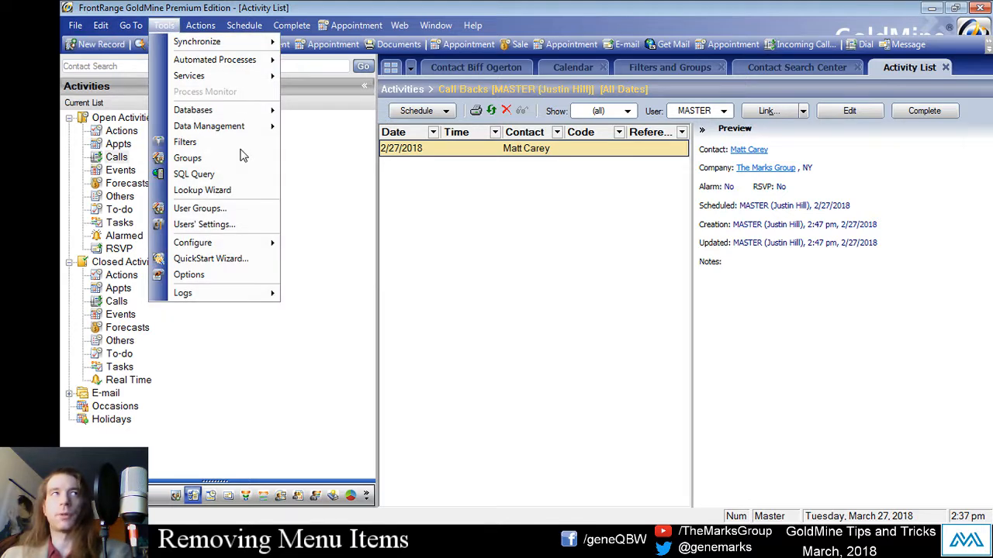
{"action": "left_click", "coordinate": [203, 225]}
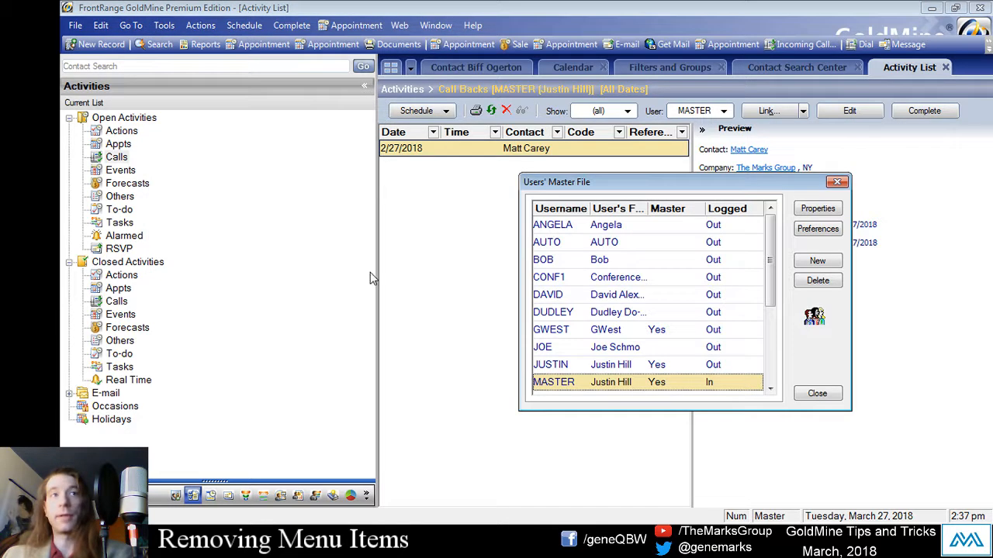
{"action": "left_click", "coordinate": [555, 282]}
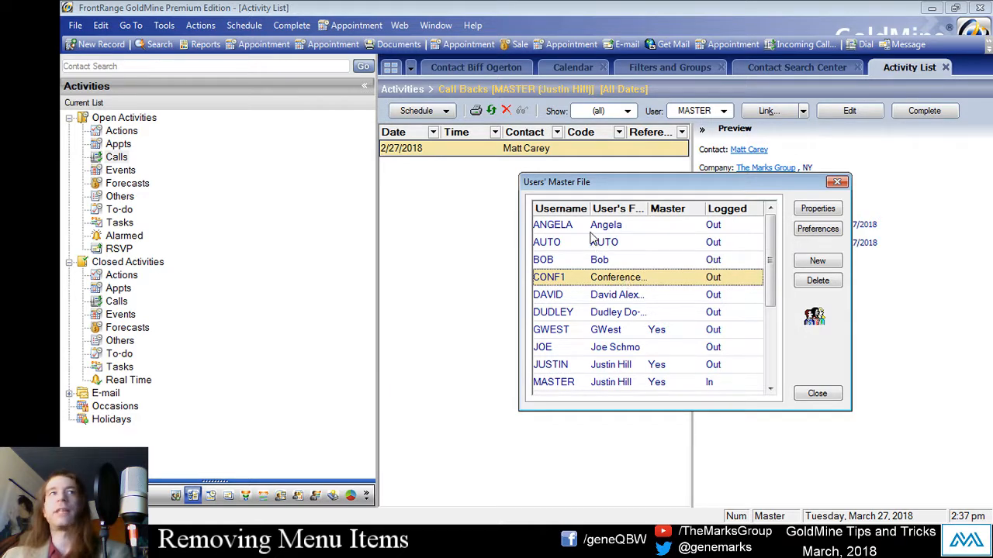
{"action": "left_click", "coordinate": [602, 353]}
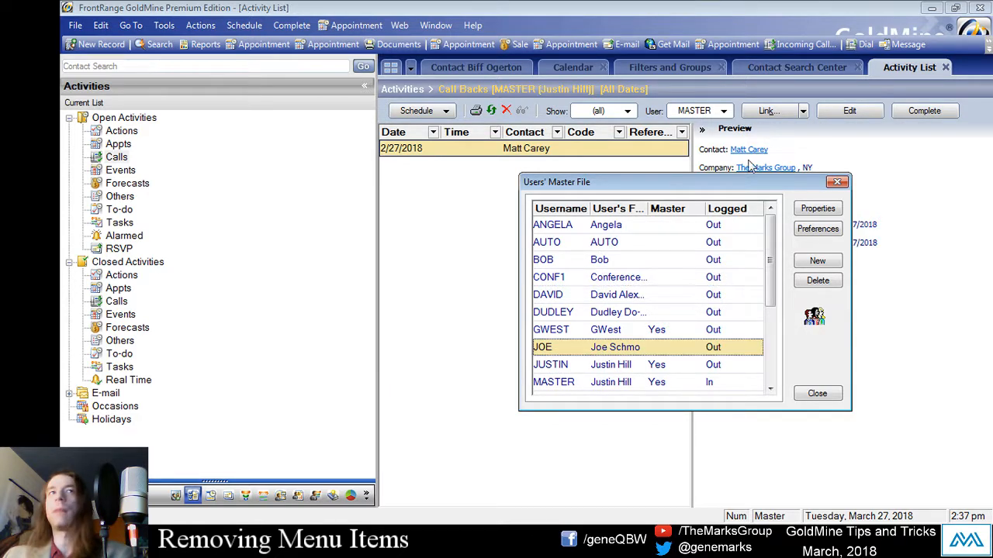
{"action": "left_click", "coordinate": [824, 214]}
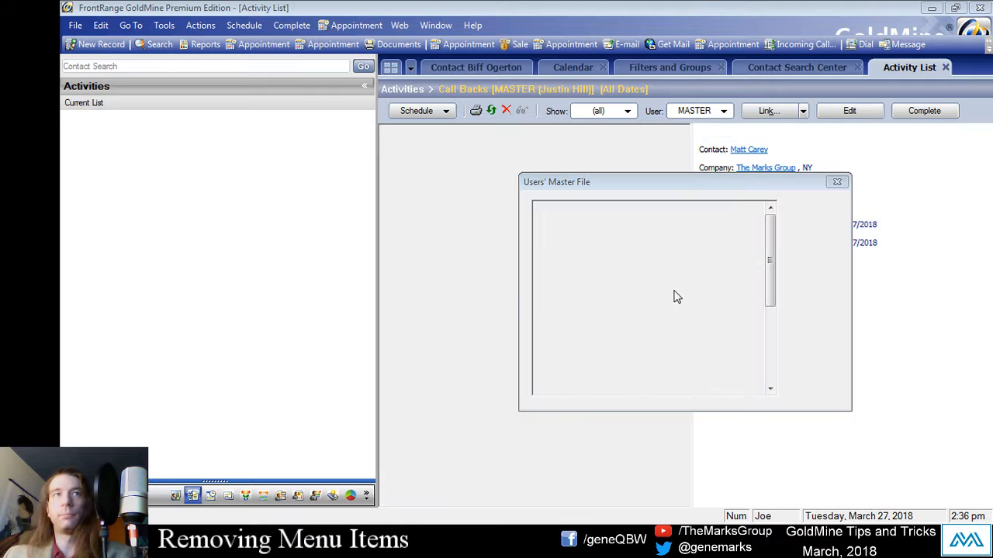
{"action": "left_click", "coordinate": [671, 162]}
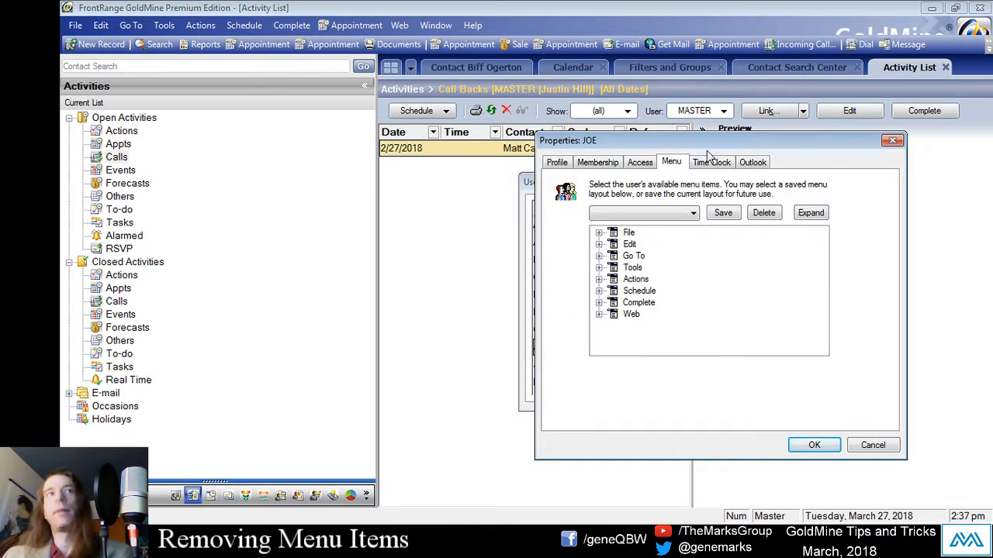
- Look through the File entries in the user's menu tree, and close the properties and users list without saving
{"action": "left_click", "coordinate": [600, 233]}
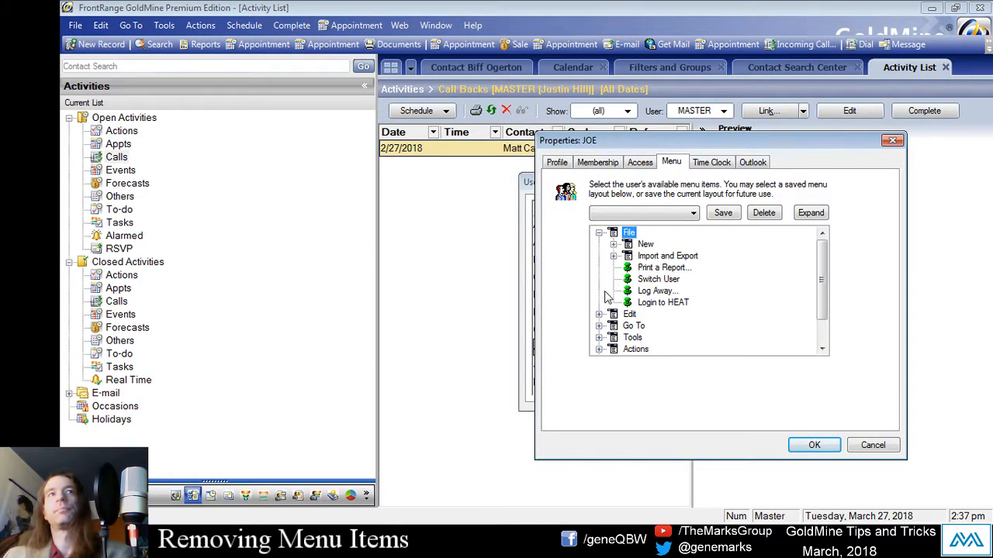
{"action": "left_click", "coordinate": [613, 256]}
{"action": "left_click", "coordinate": [613, 244]}
{"action": "left_click", "coordinate": [612, 232]}
{"action": "left_click", "coordinate": [612, 233]}
{"action": "left_click", "coordinate": [821, 234]}
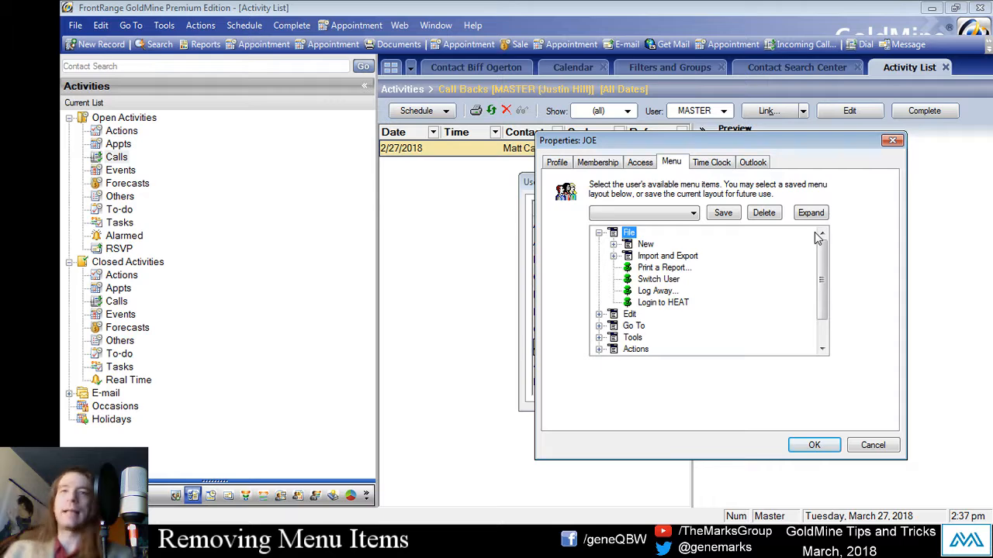
{"action": "left_click", "coordinate": [871, 446]}
{"action": "left_click", "coordinate": [815, 393]}
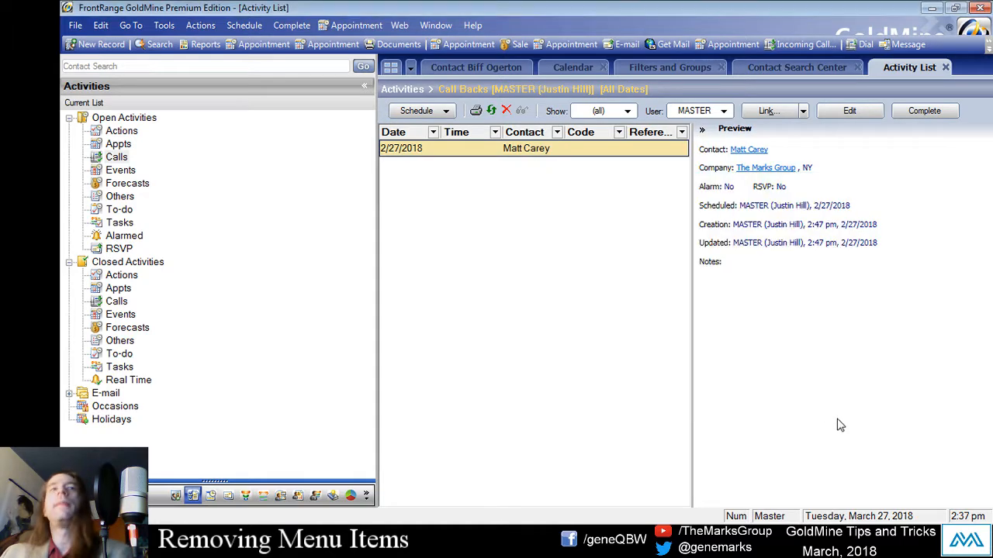
- Open the Complete an Event form for the current contact, inspect its Duration and Notes fields, and cancel it
{"action": "left_click", "coordinate": [273, 25]}
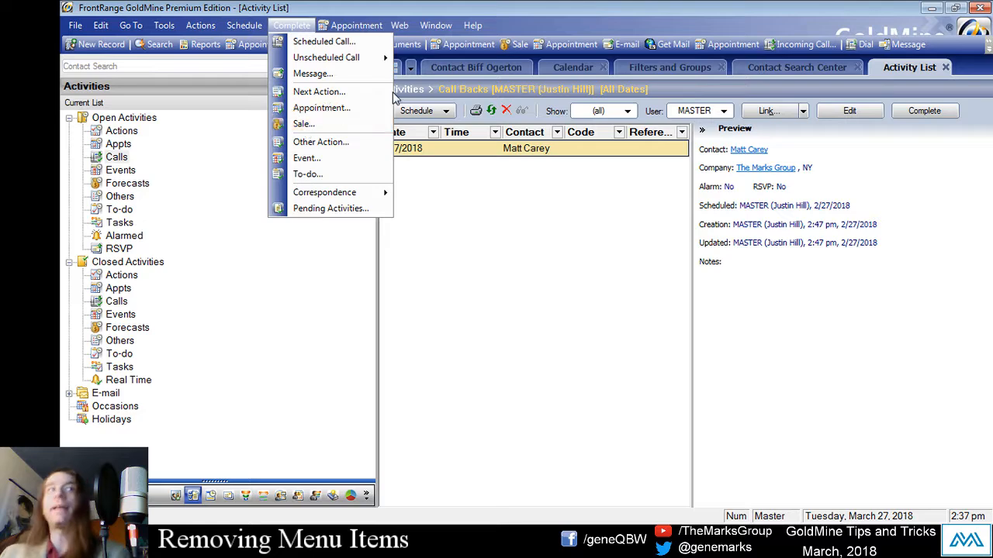
{"action": "left_click", "coordinate": [326, 157]}
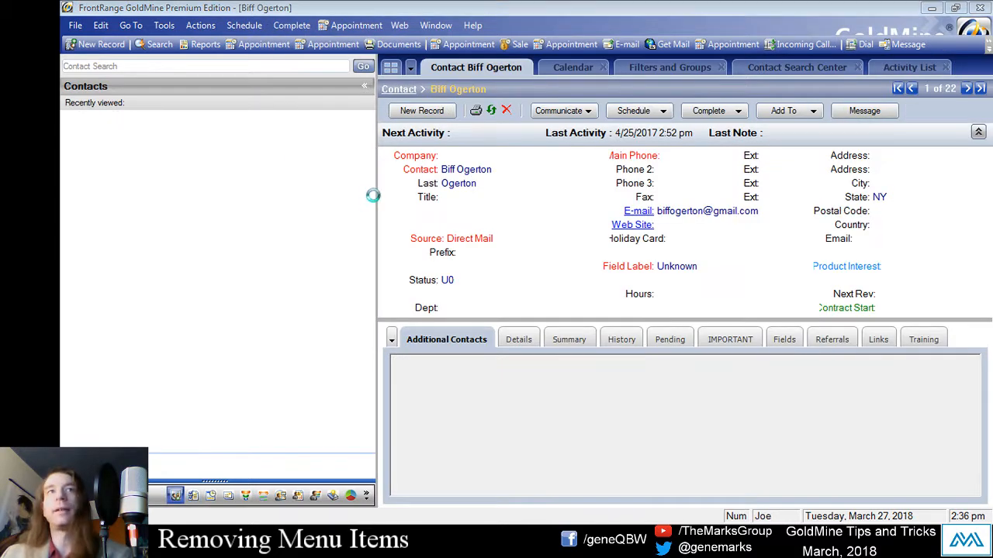
{"action": "left_click_drag", "start_coordinate": [657, 162], "coordinate": [591, 132]}
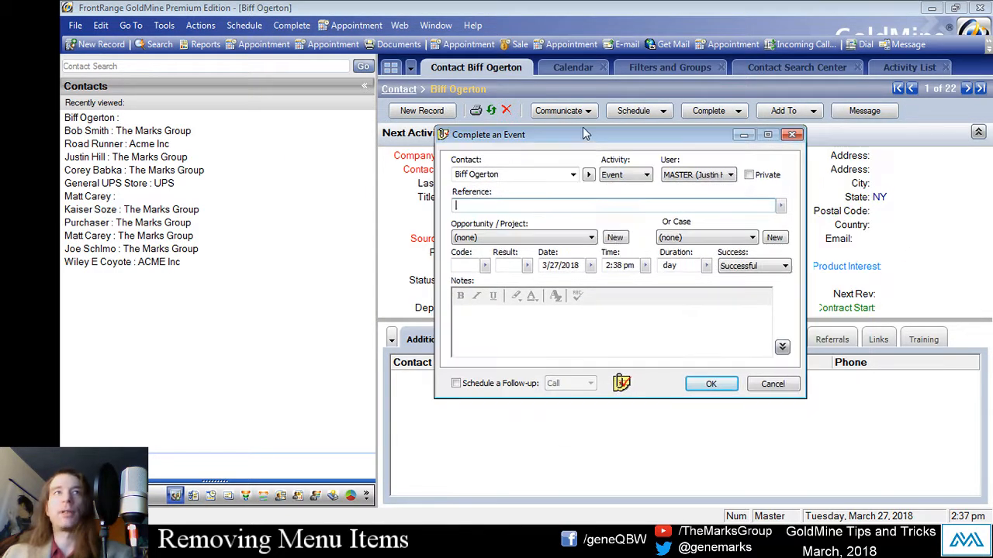
{"action": "double_click", "coordinate": [688, 266]}
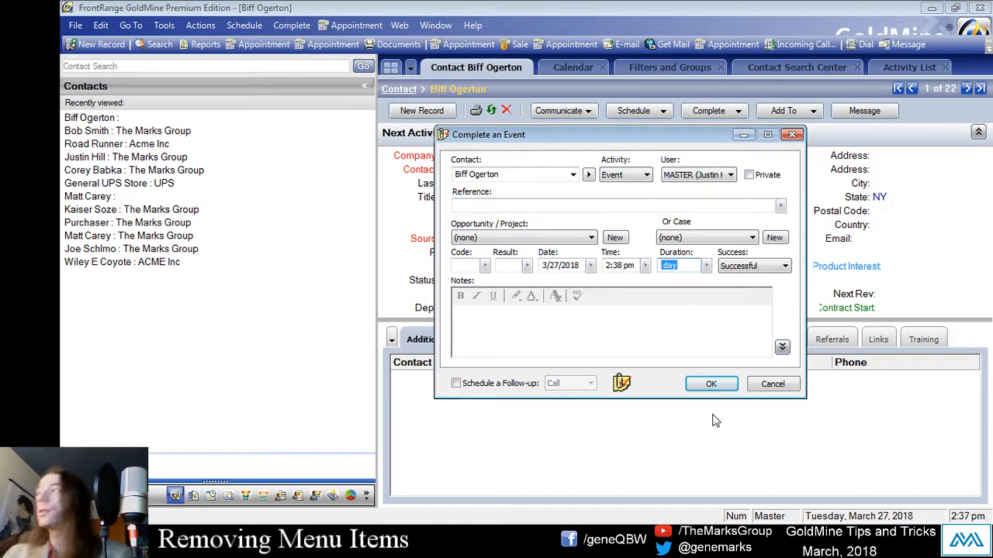
{"action": "left_click", "coordinate": [655, 312]}
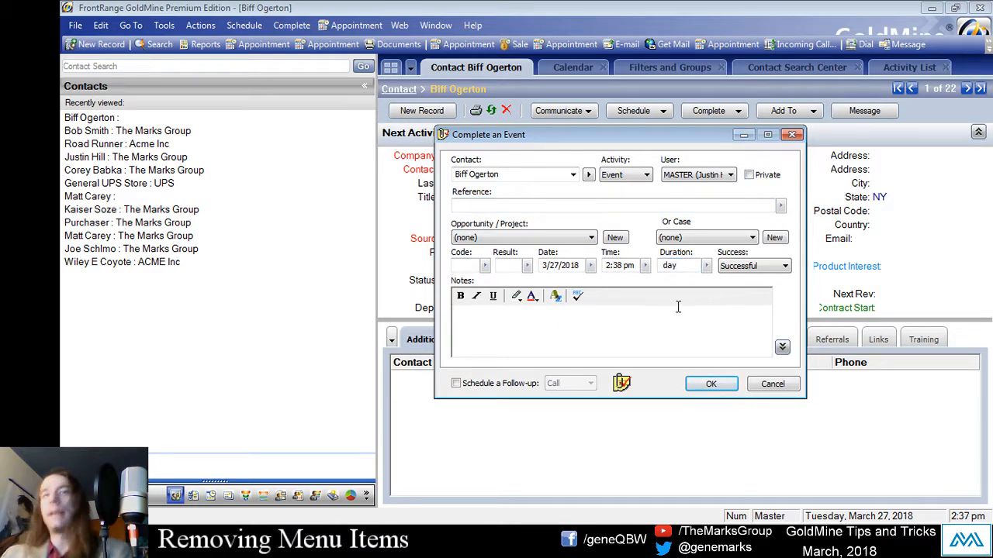
{"action": "left_click", "coordinate": [772, 384]}
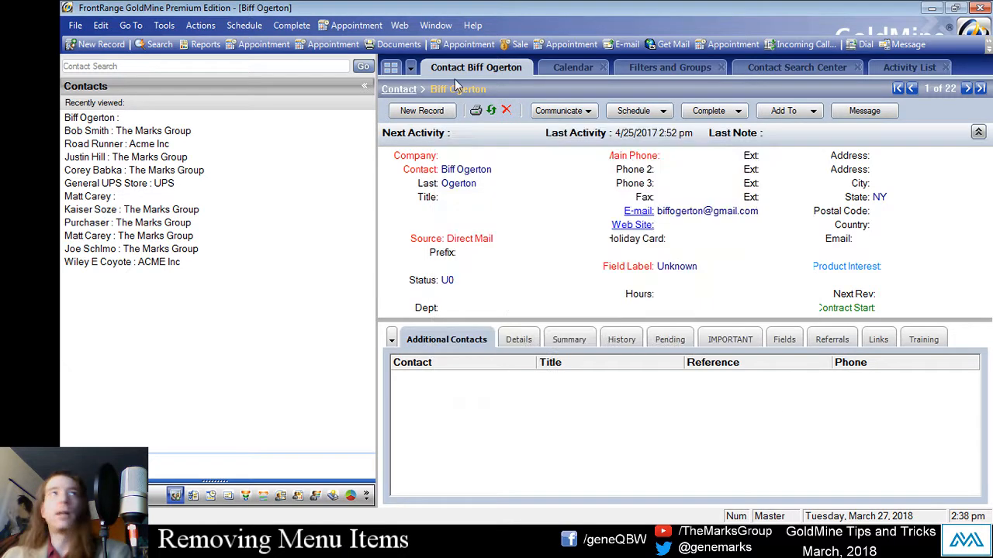
- Review the Complete menu as MASTER, and reopen the restricted user's menu item settings from the users list
{"action": "left_click", "coordinate": [283, 27]}
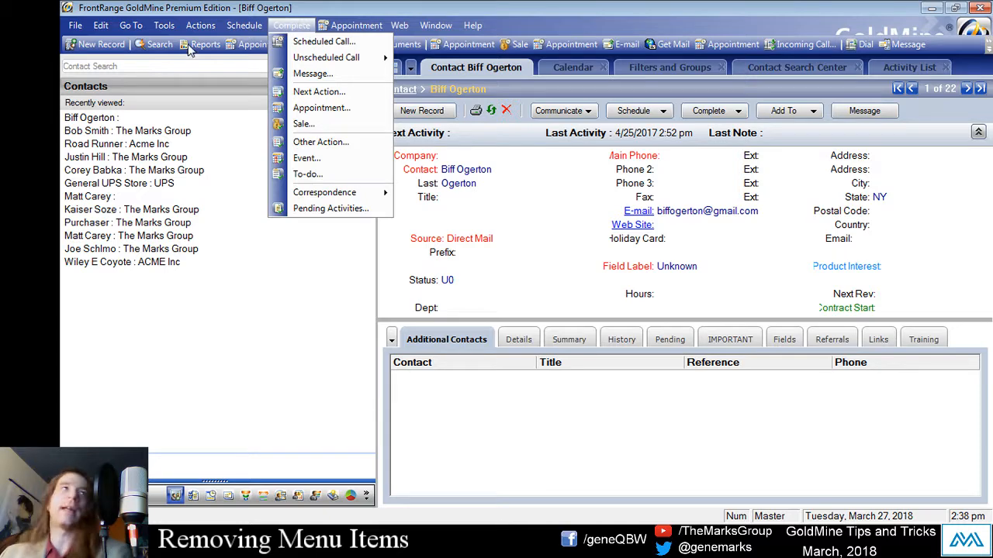
{"action": "mouse_move", "coordinate": [159, 29]}
{"action": "left_click", "coordinate": [202, 224]}
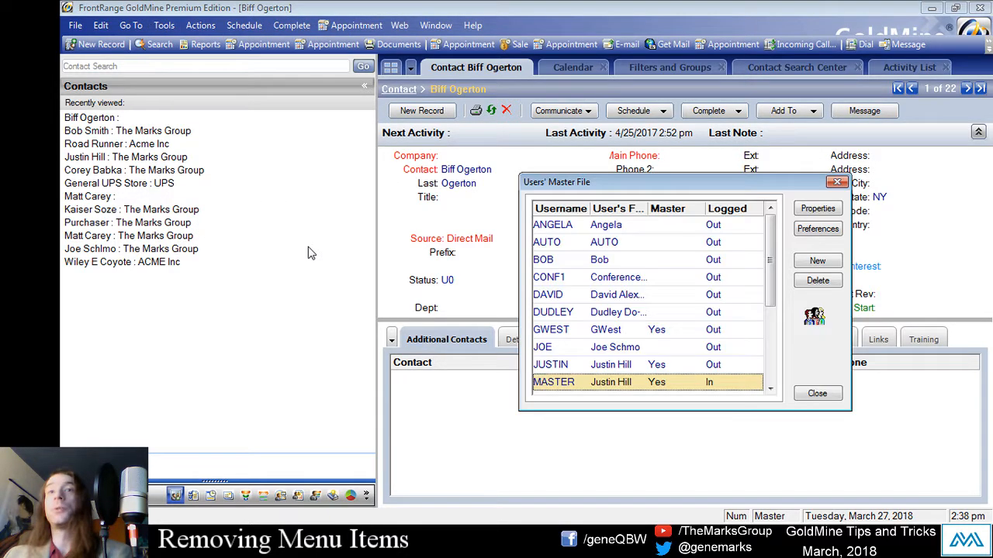
{"action": "left_click", "coordinate": [601, 296]}
{"action": "left_click", "coordinate": [599, 260]}
{"action": "left_click", "coordinate": [579, 349]}
{"action": "left_click", "coordinate": [817, 209]}
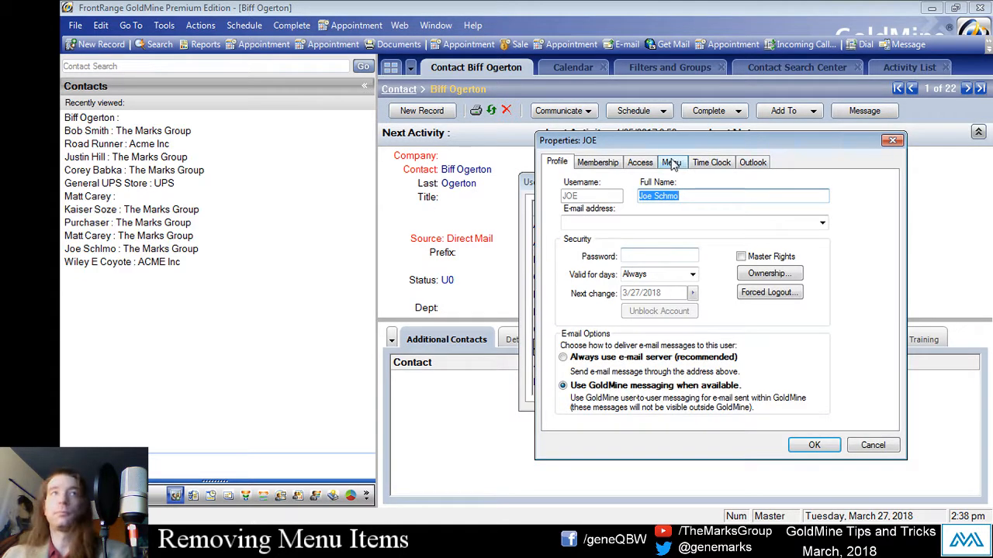
{"action": "left_click", "coordinate": [671, 162]}
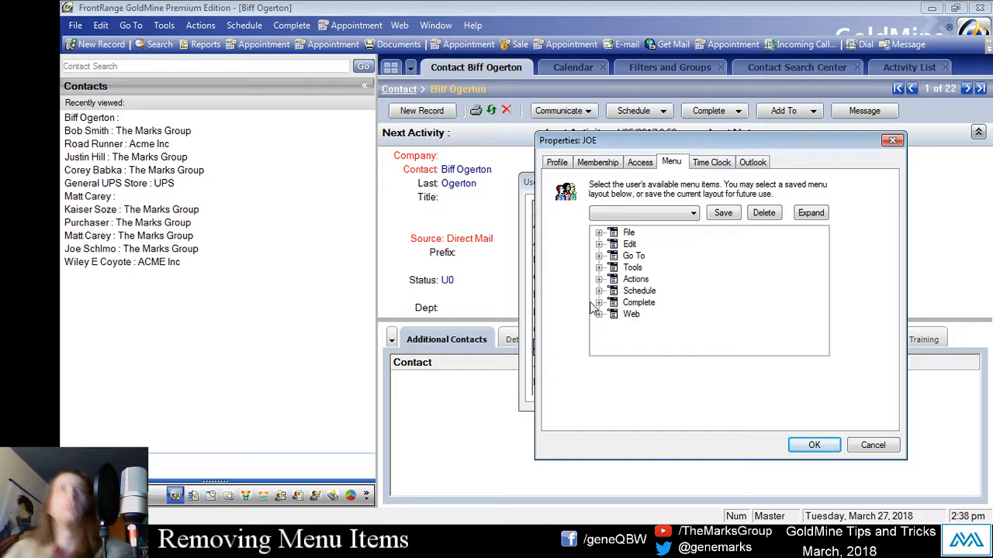
- Try disabling Activities under Go To in the restricted user's menu tree, and close the properties without saving
{"action": "left_click_drag", "start_coordinate": [646, 135], "coordinate": [607, 120]}
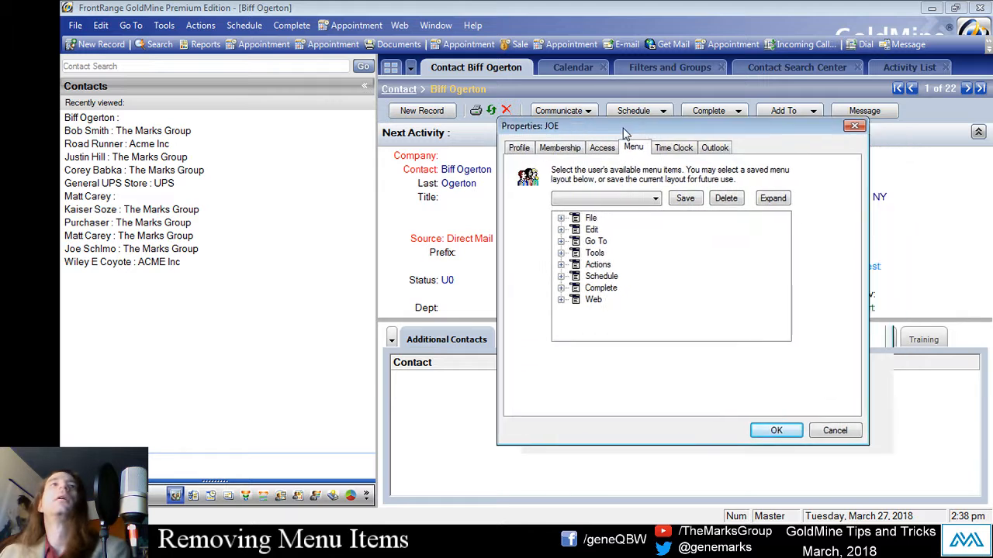
{"action": "left_click", "coordinate": [562, 219]}
{"action": "left_click", "coordinate": [561, 299]}
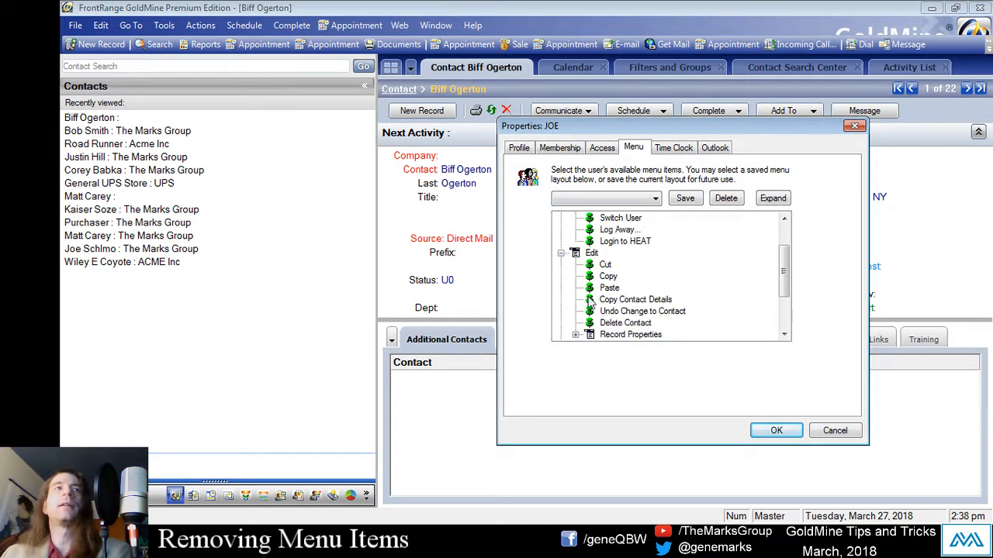
{"action": "left_click_drag", "start_coordinate": [782, 280], "coordinate": [783, 312]}
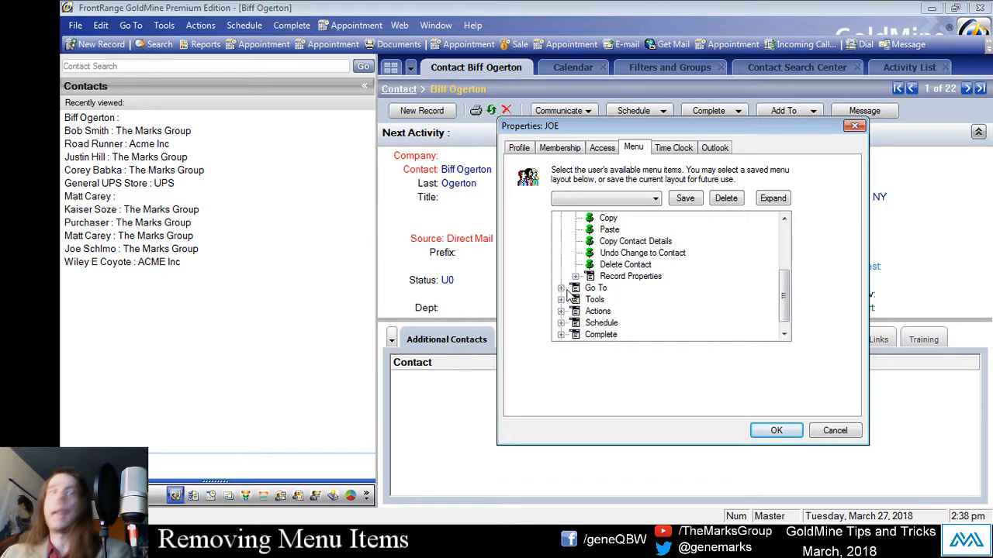
{"action": "left_click", "coordinate": [562, 287]}
{"action": "left_click", "coordinate": [597, 230]}
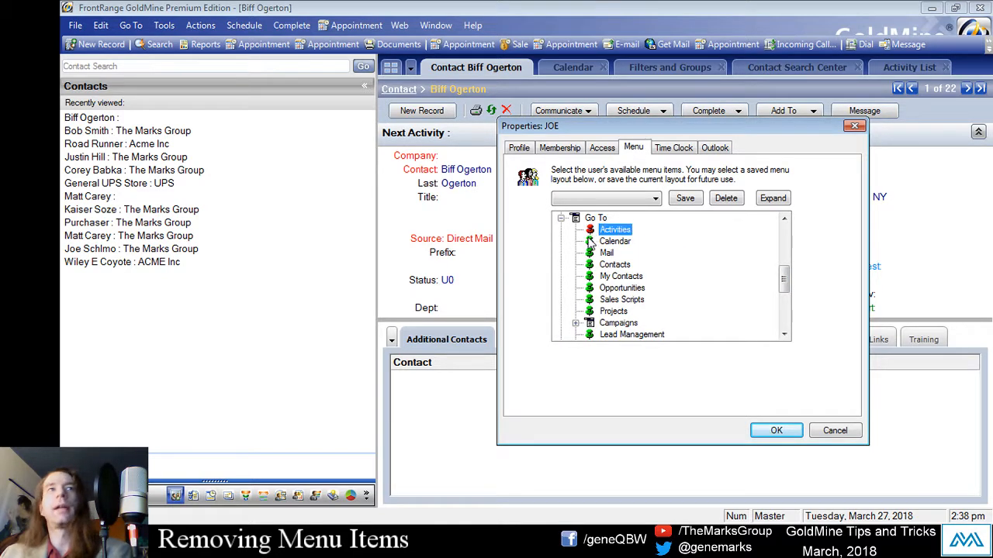
{"action": "left_click", "coordinate": [601, 241]}
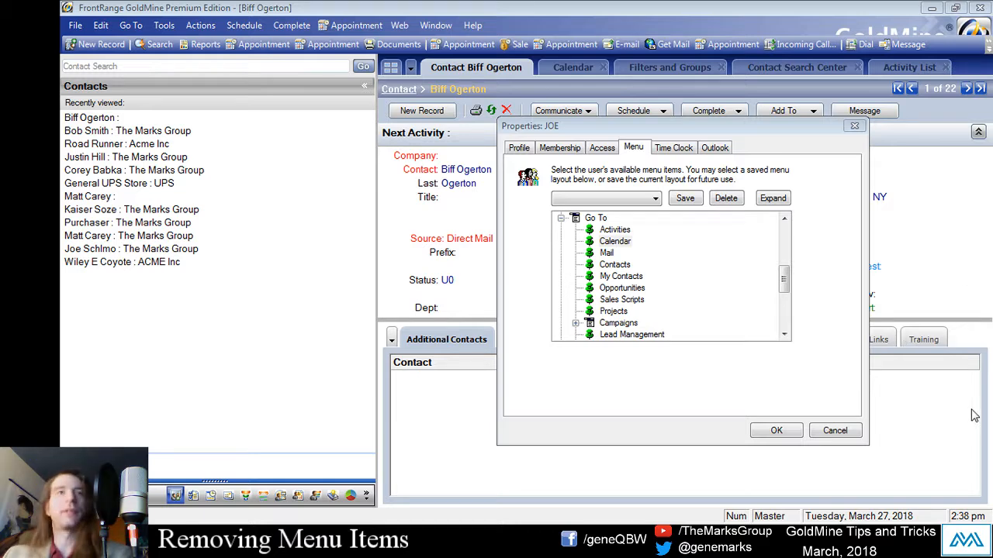
{"action": "left_click", "coordinate": [826, 433]}
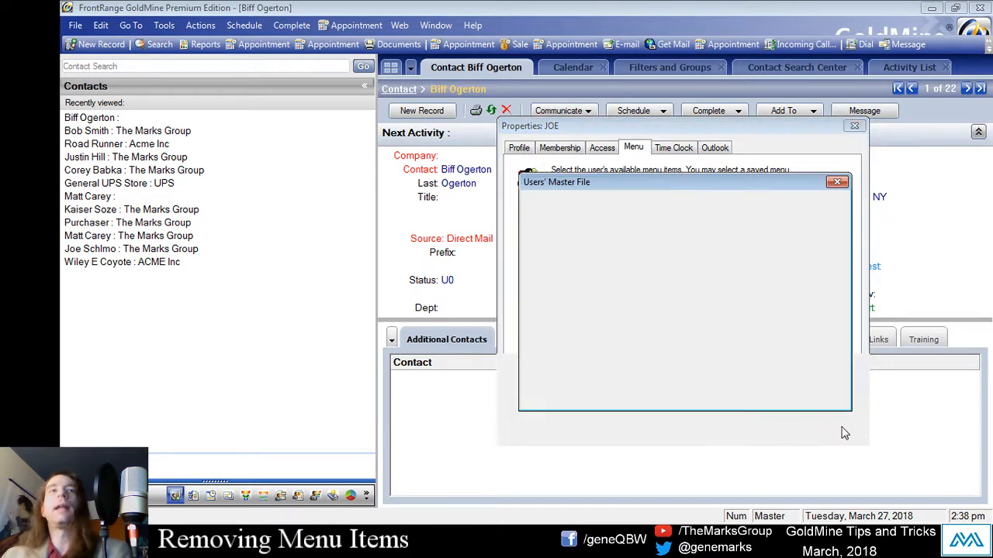
- Close the users list and open the deletion options for the current contact record
{"action": "left_click", "coordinate": [819, 393]}
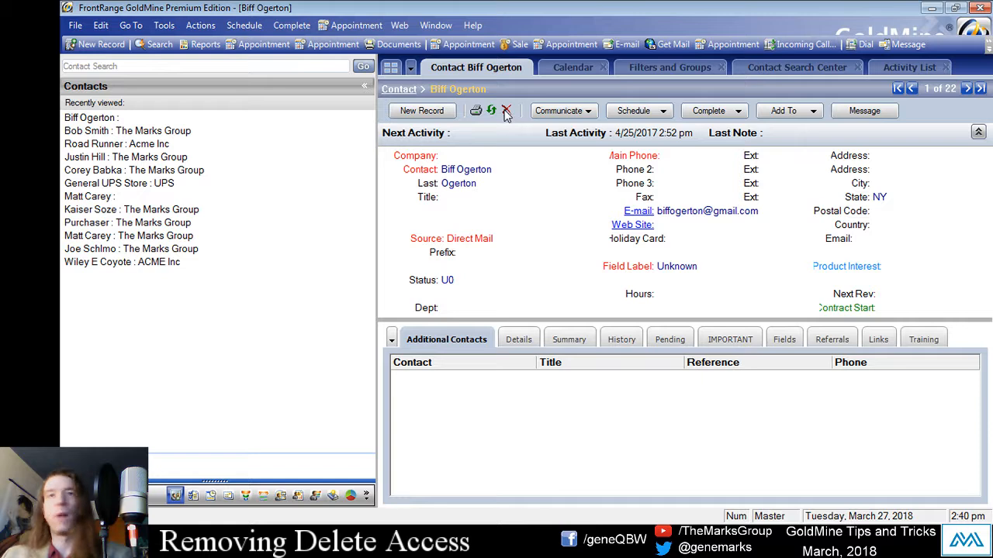
{"action": "left_click", "coordinate": [505, 111]}
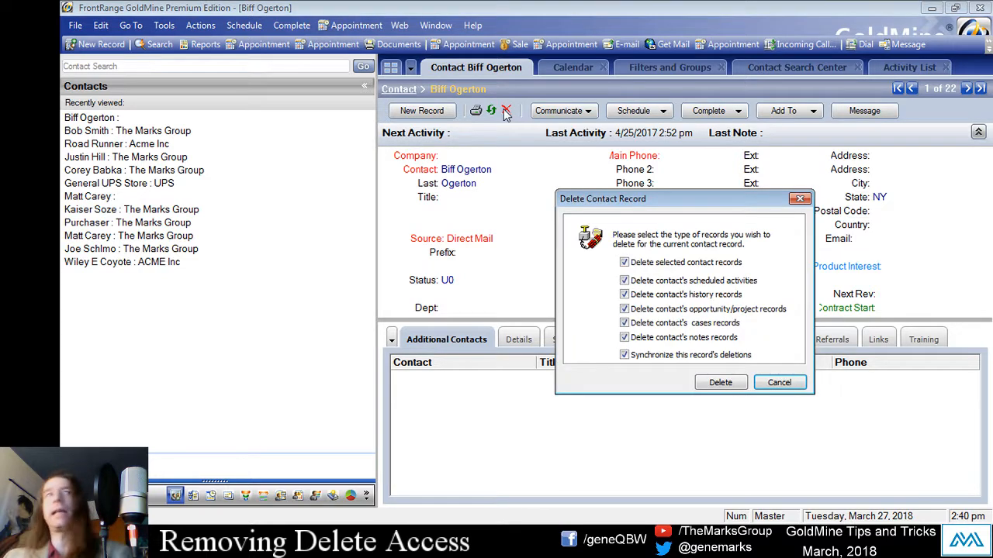
{"action": "left_click_drag", "start_coordinate": [625, 198], "coordinate": [532, 151]}
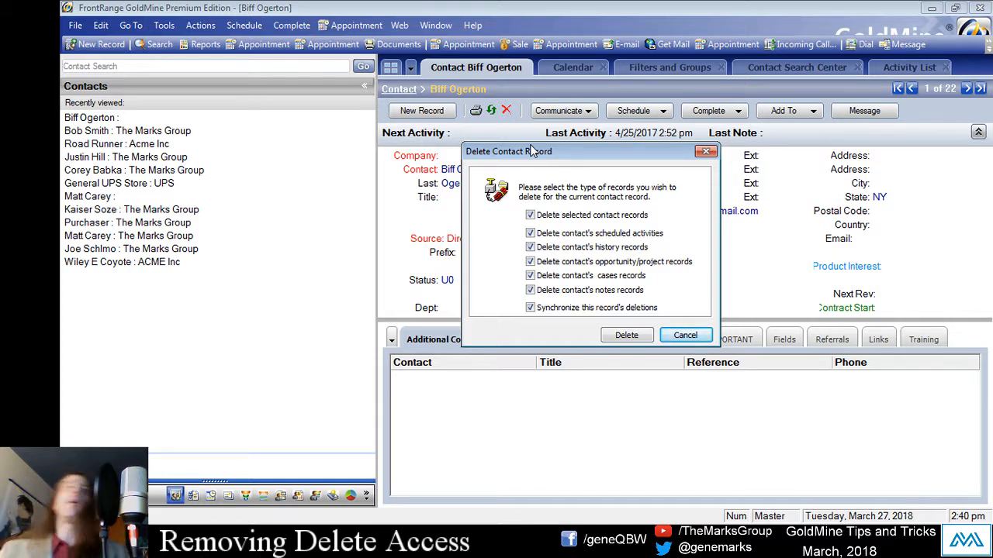
- Delete the current contact record with its activities, history, opportunities/projects, cases and notes all selected, including synchronizing the deletions
{"action": "left_click", "coordinate": [529, 216]}
{"action": "left_click", "coordinate": [530, 215]}
{"action": "left_click_drag", "start_coordinate": [599, 151], "coordinate": [281, 145]}
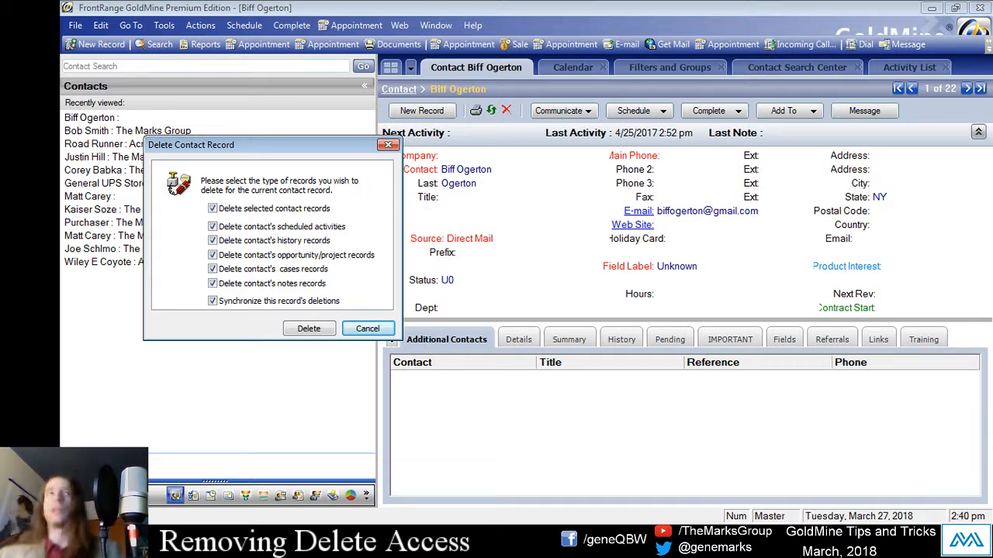
{"action": "left_click", "coordinate": [217, 241]}
{"action": "left_click", "coordinate": [218, 241]}
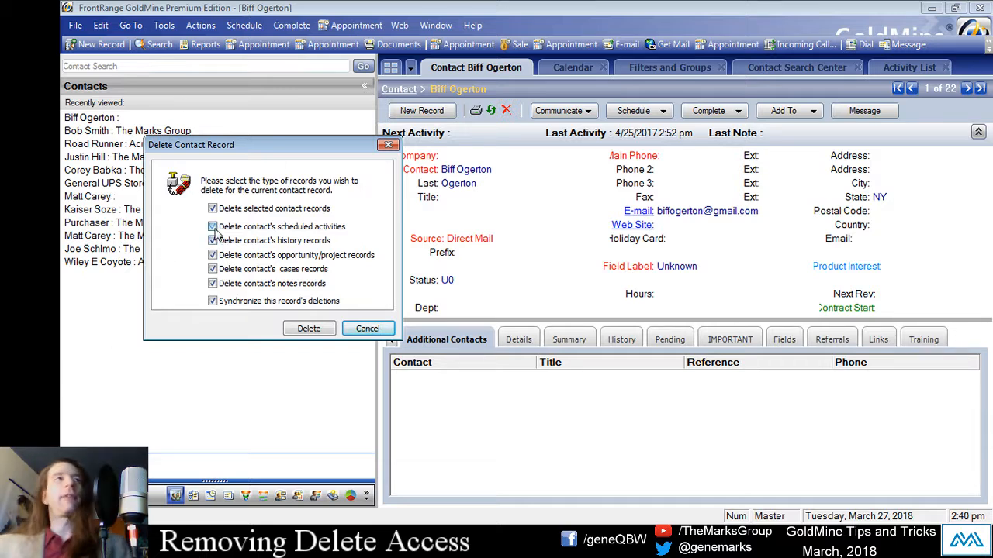
{"action": "left_click", "coordinate": [221, 256]}
{"action": "left_click", "coordinate": [223, 257]}
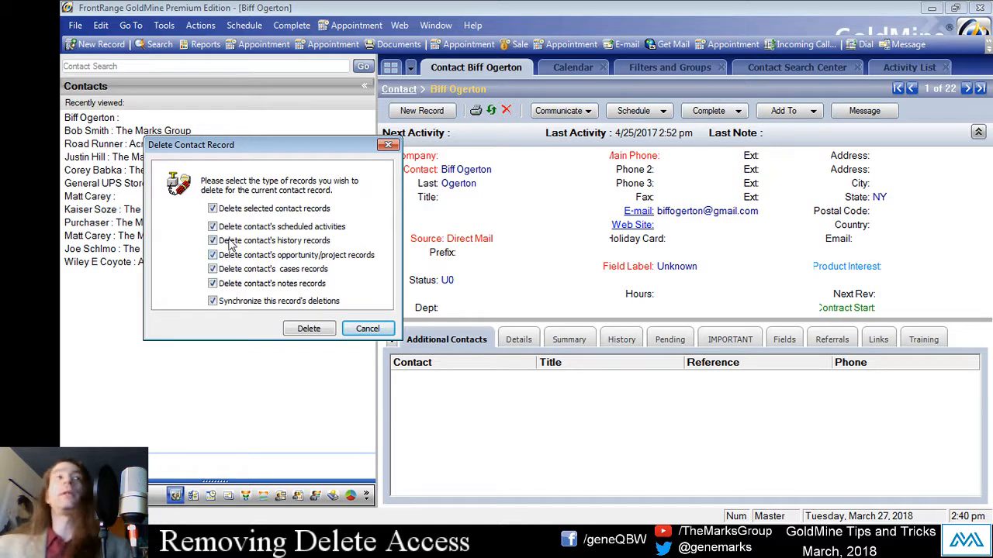
{"action": "left_click", "coordinate": [221, 271]}
{"action": "left_click", "coordinate": [220, 272]}
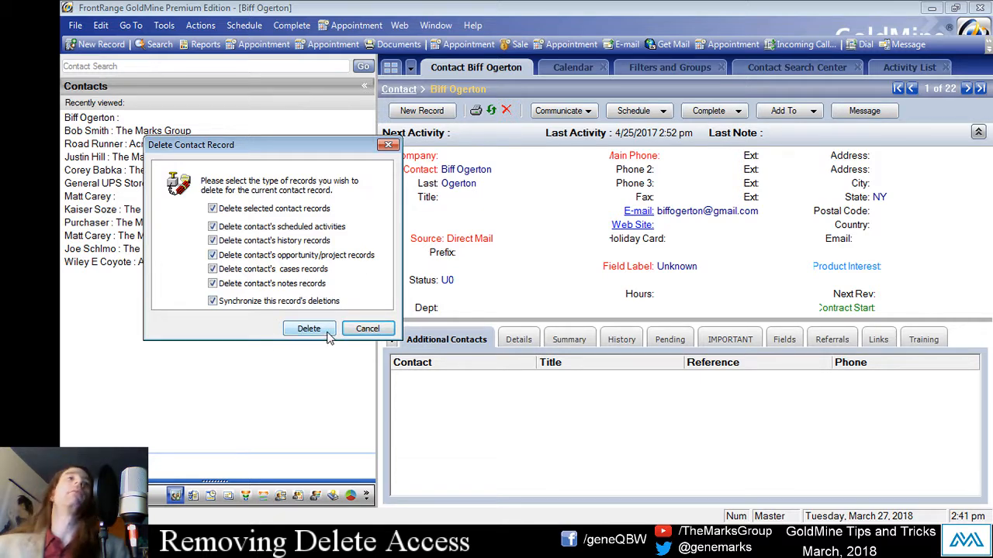
{"action": "left_click", "coordinate": [308, 329]}
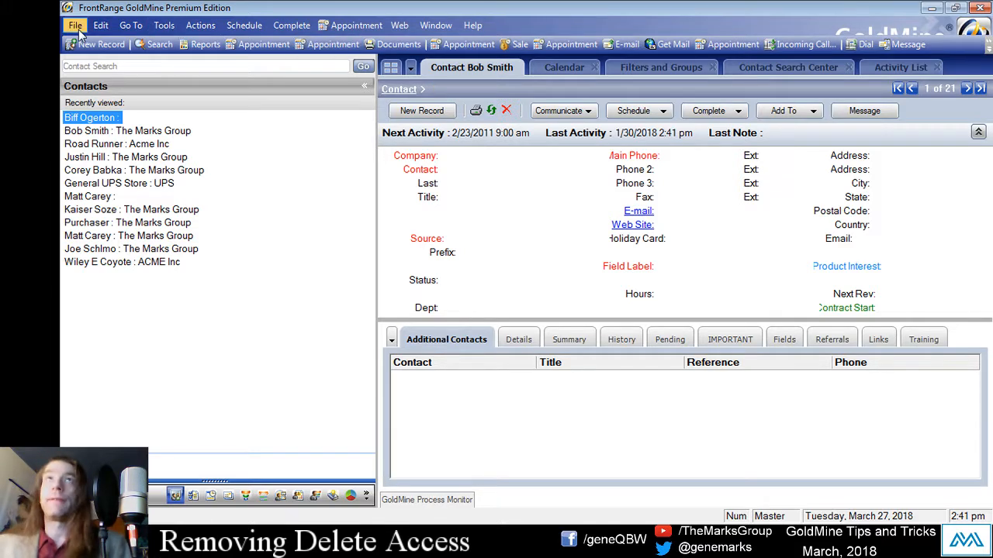
- Try to bring back the deleted contact with Undo Change to Contact
{"action": "left_click", "coordinate": [102, 26]}
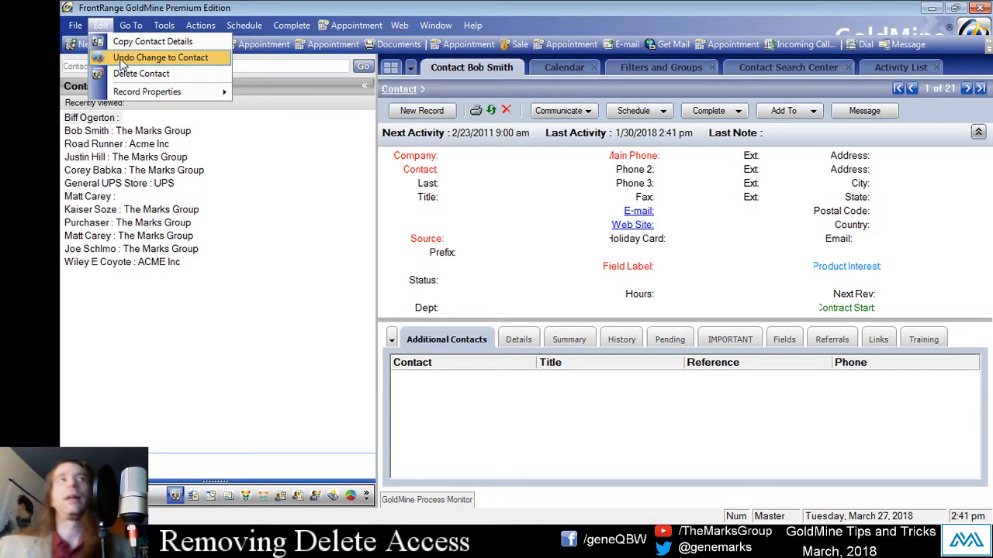
{"action": "left_click", "coordinate": [128, 71]}
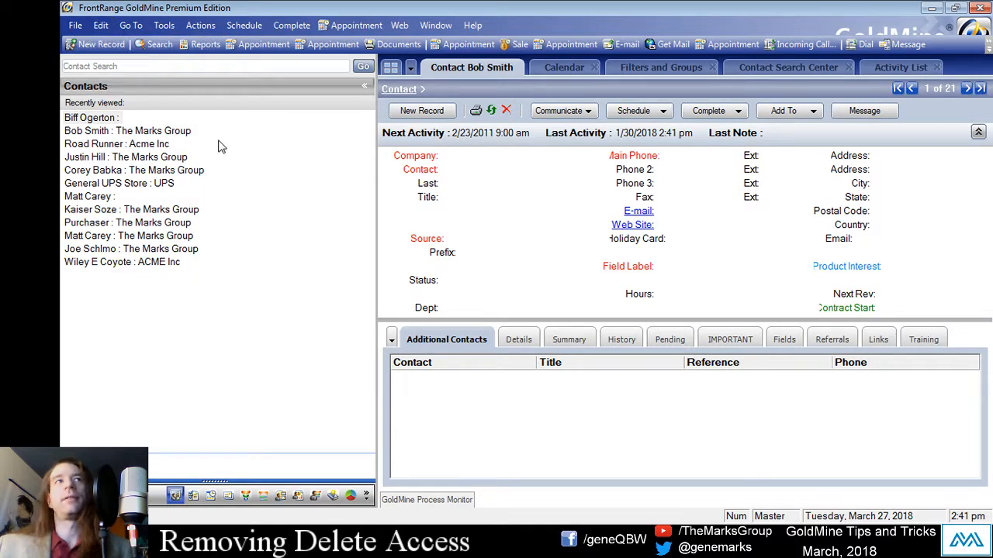
{"action": "left_click", "coordinate": [101, 24]}
{"action": "left_click", "coordinate": [135, 68]}
{"action": "left_click", "coordinate": [101, 25]}
{"action": "left_click", "coordinate": [123, 73]}
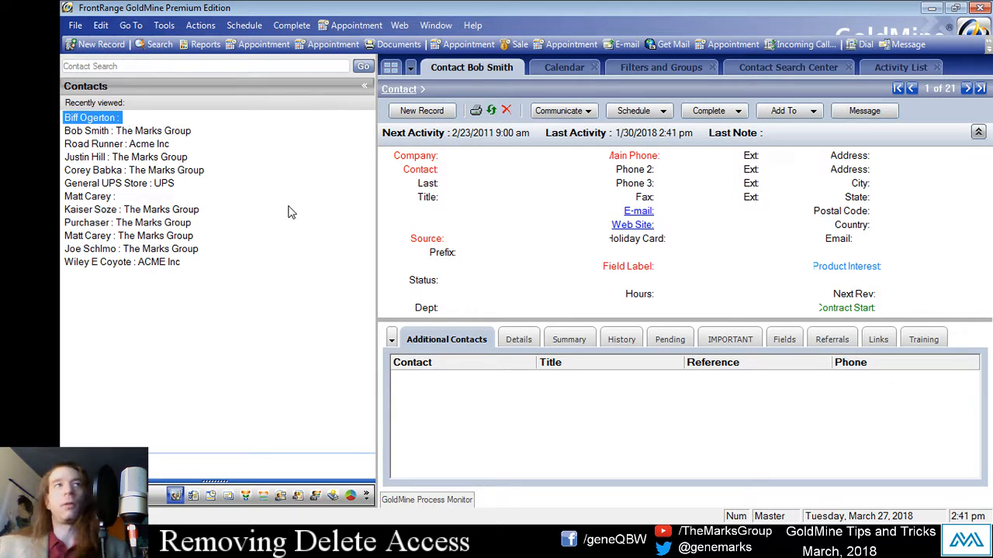
{"action": "left_click", "coordinate": [101, 25]}
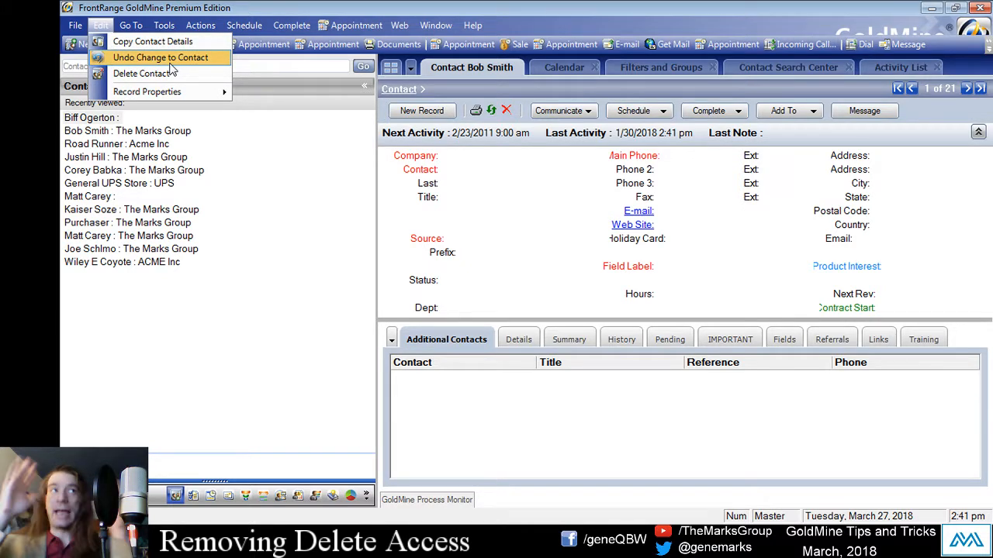
{"action": "left_click", "coordinate": [450, 394]}
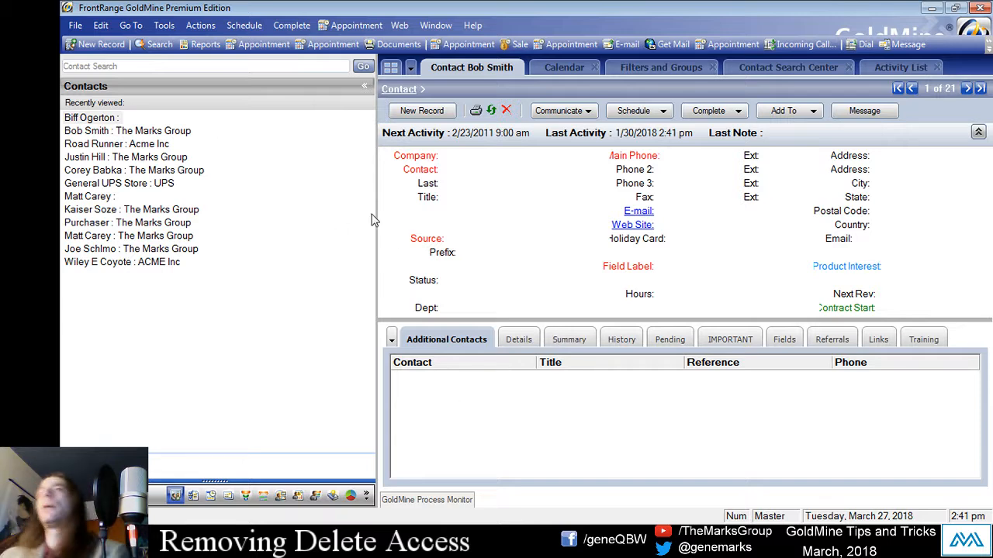
{"action": "left_click", "coordinate": [335, 334]}
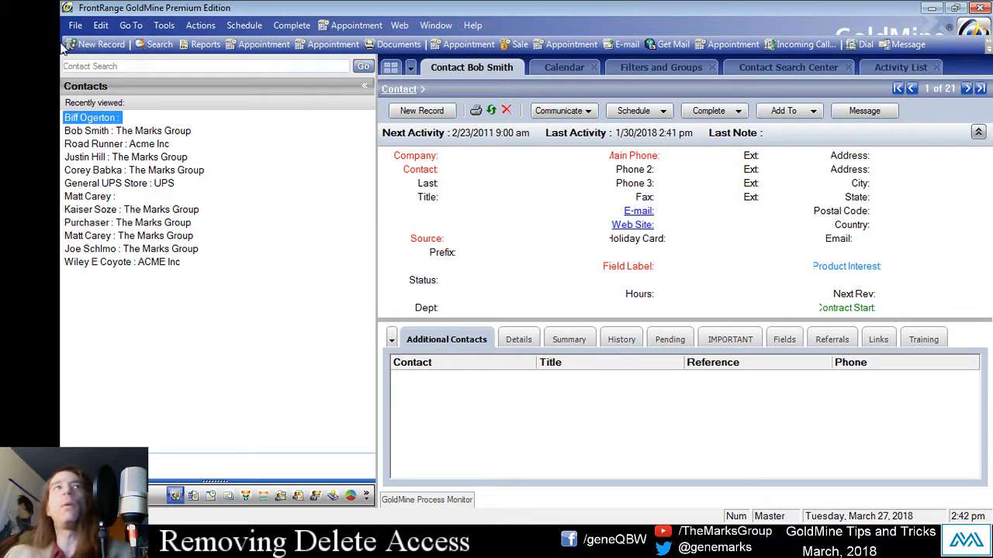
- Open the restricted user's properties from the users' settings and show the available menu items
{"action": "left_click", "coordinate": [163, 25]}
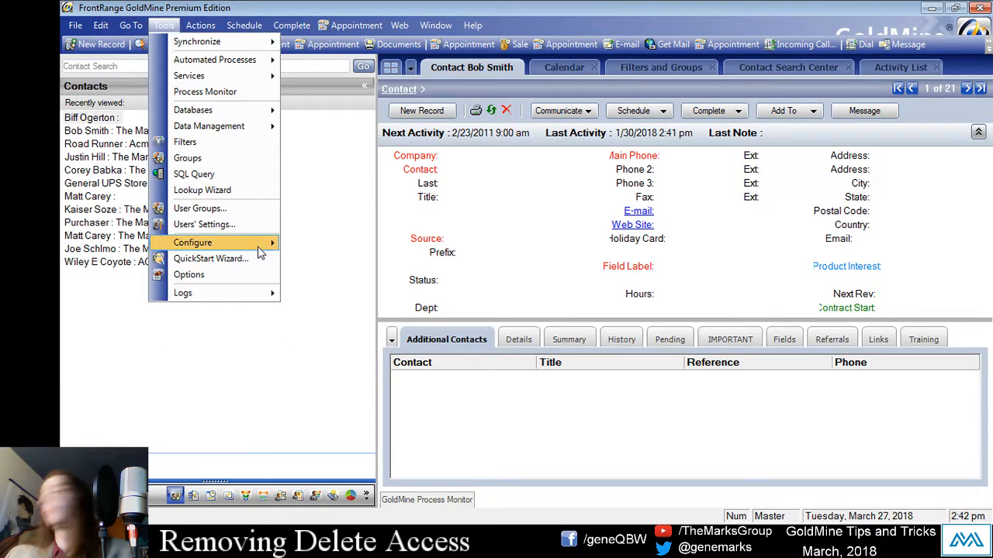
{"action": "mouse_move", "coordinate": [218, 245]}
{"action": "left_click", "coordinate": [225, 224]}
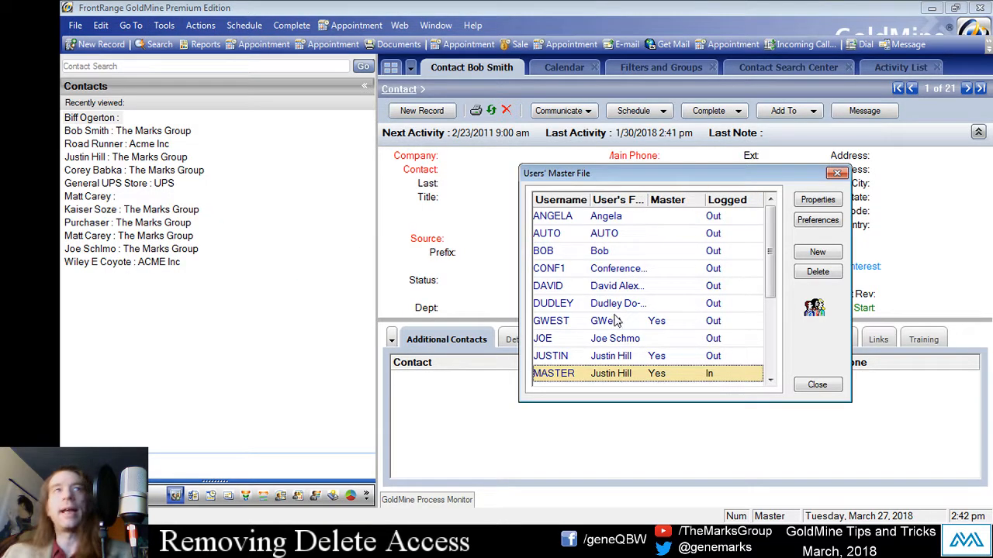
{"action": "left_click", "coordinate": [585, 341]}
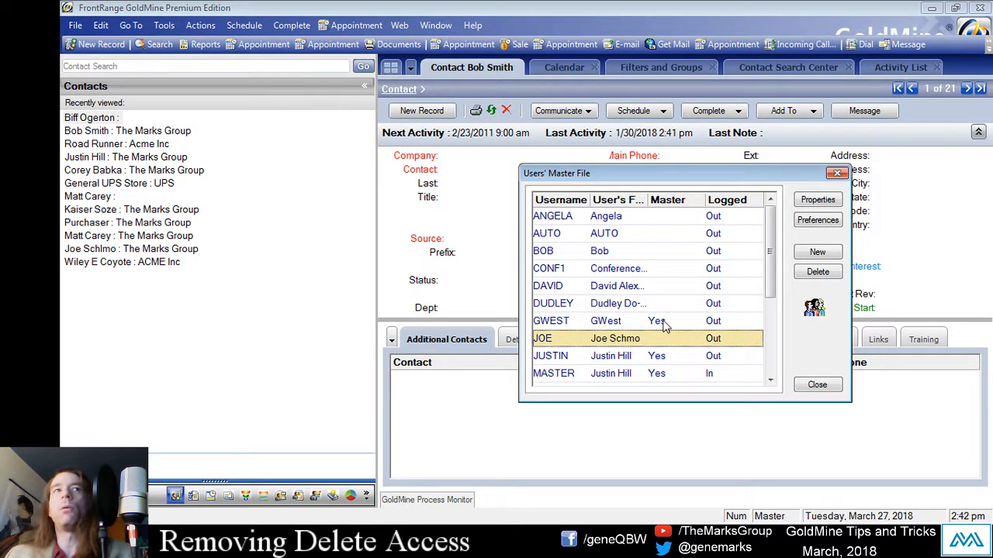
{"action": "left_click", "coordinate": [806, 200]}
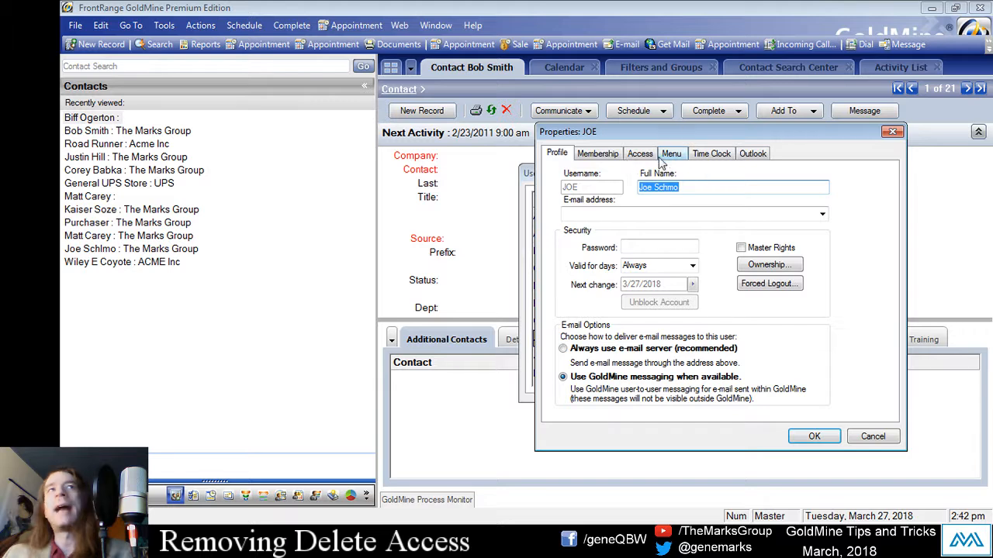
{"action": "left_click", "coordinate": [672, 155]}
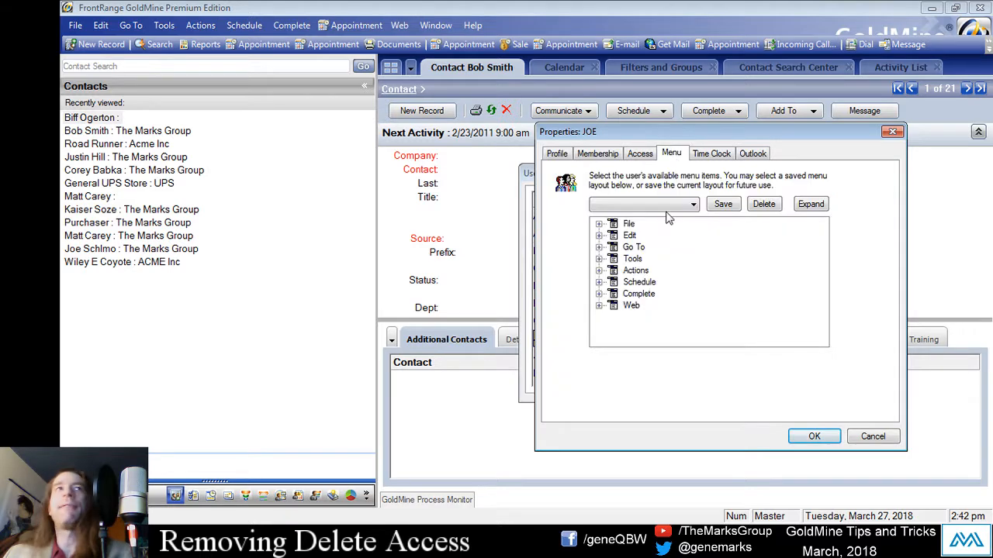
- Examine the Databases and Data Management entries under Tools in the restricted user's menu tree, including Merge/Purge Records
{"action": "left_click", "coordinate": [600, 259]}
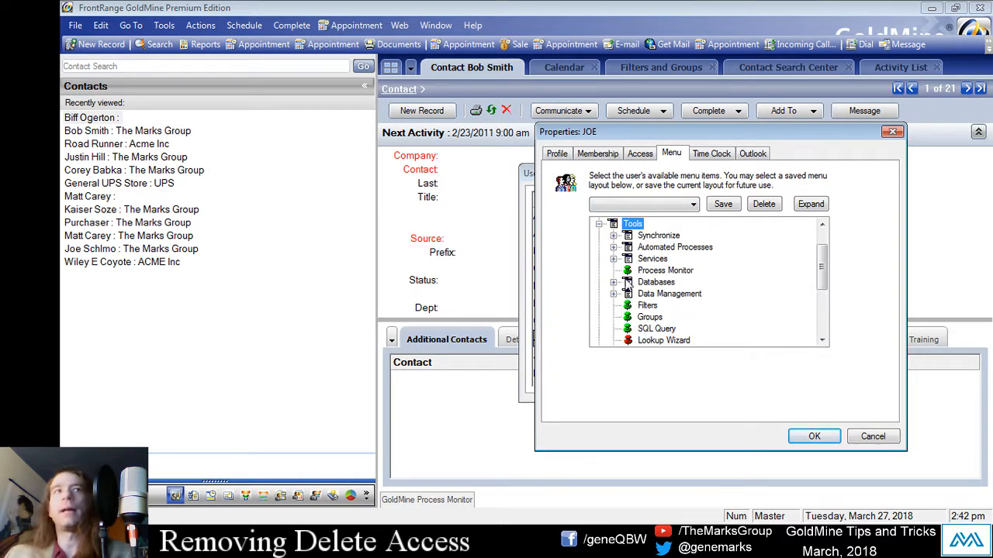
{"action": "left_click", "coordinate": [614, 282]}
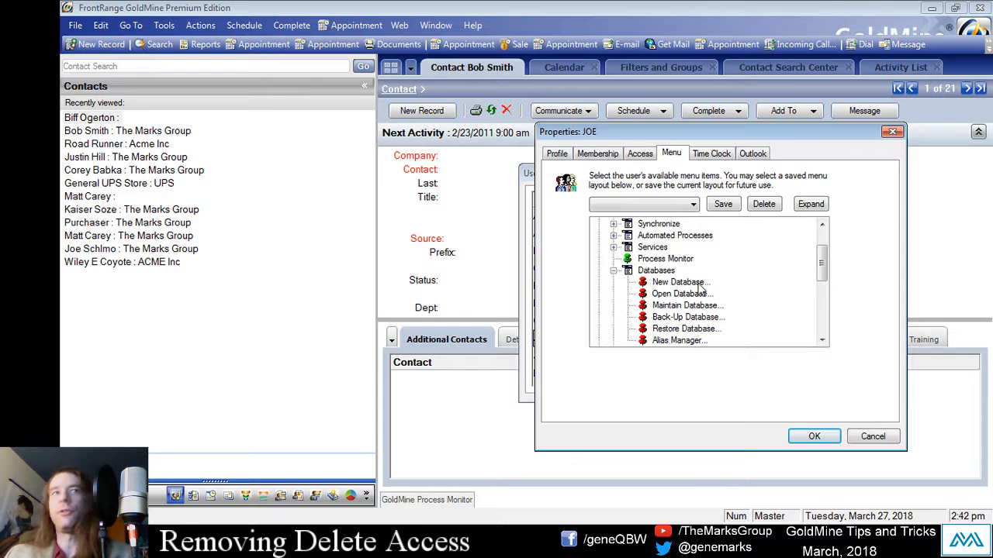
{"action": "left_click", "coordinate": [613, 270]}
{"action": "left_click", "coordinate": [614, 283]}
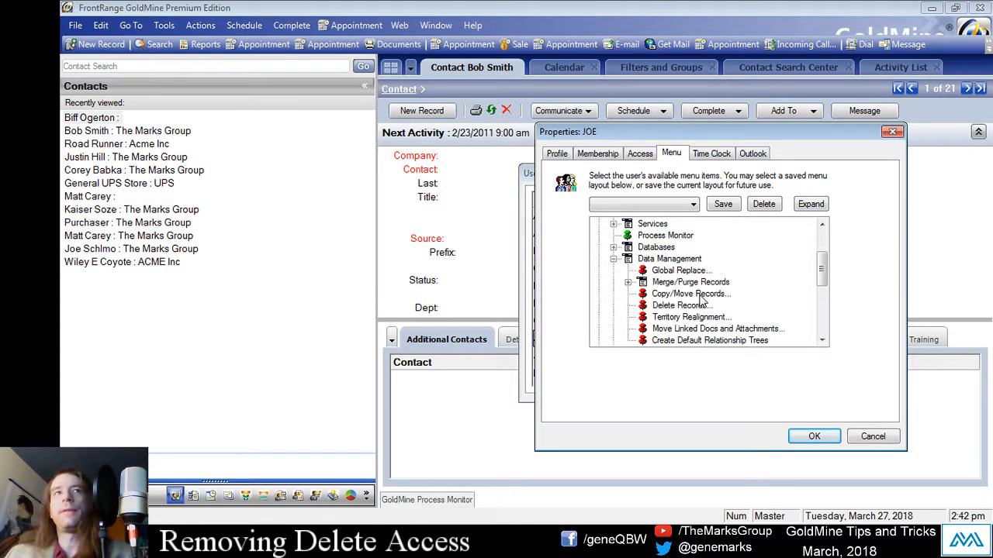
{"action": "left_click", "coordinate": [628, 283]}
{"action": "left_click", "coordinate": [640, 283]}
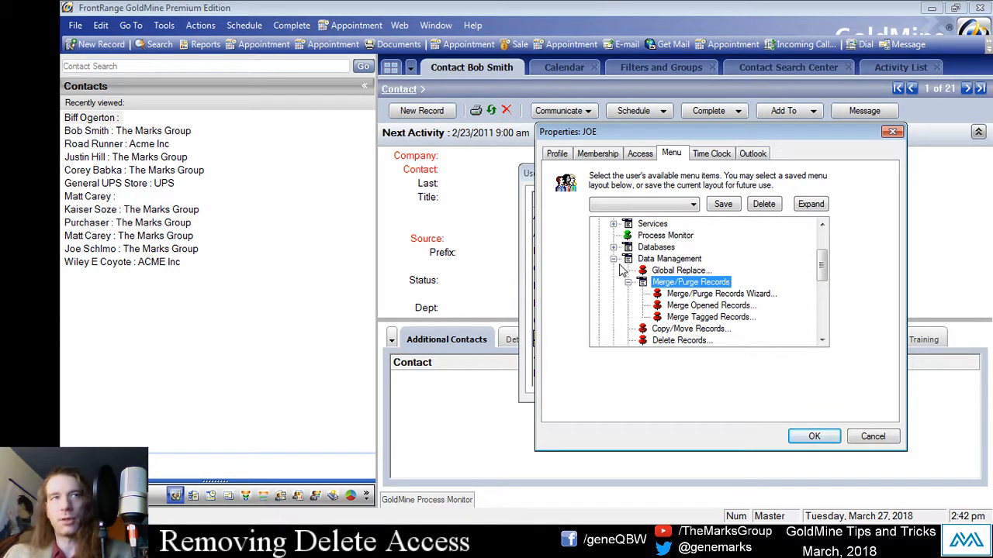
{"action": "left_click", "coordinate": [614, 259]}
{"action": "left_click", "coordinate": [614, 259]}
{"action": "left_click", "coordinate": [627, 247]}
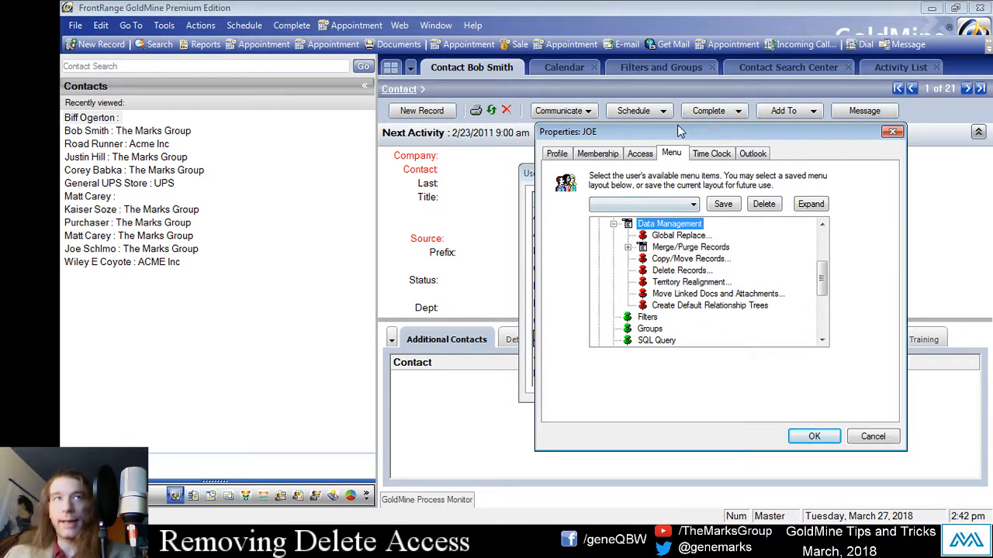
- Remove the restricted user's Delete, Edit Fields and Add New access rights for contact records
{"action": "left_click", "coordinate": [641, 156]}
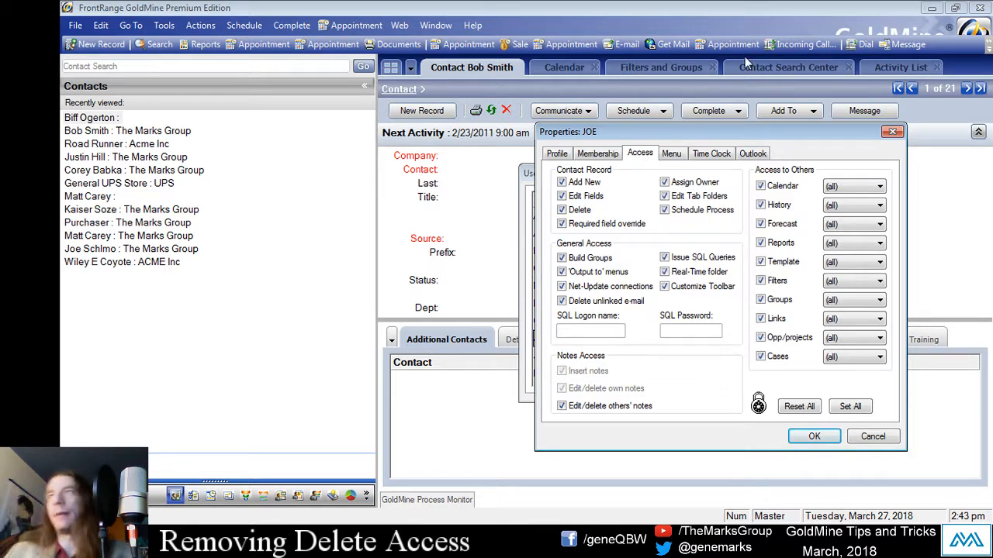
{"action": "left_click_drag", "start_coordinate": [654, 131], "coordinate": [613, 101]}
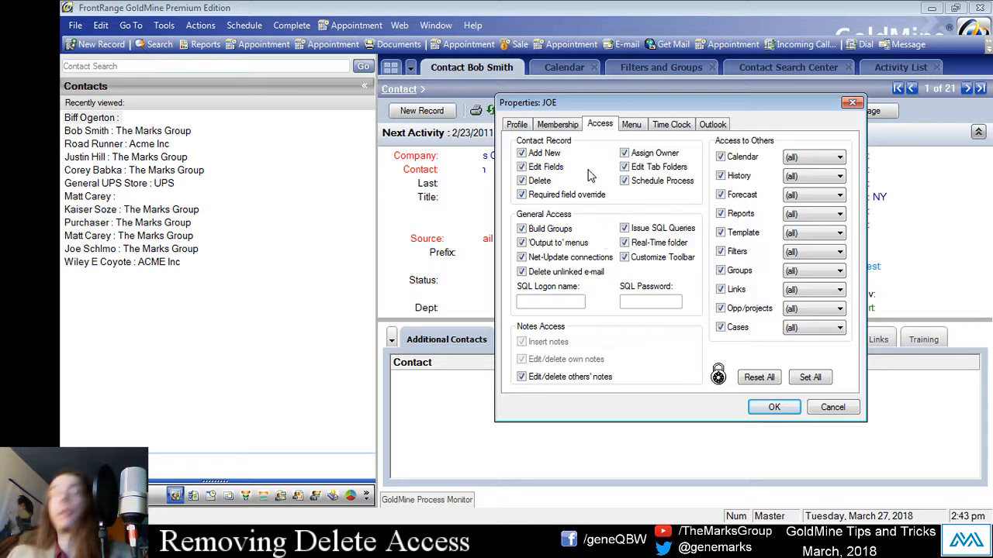
{"action": "left_click", "coordinate": [527, 182]}
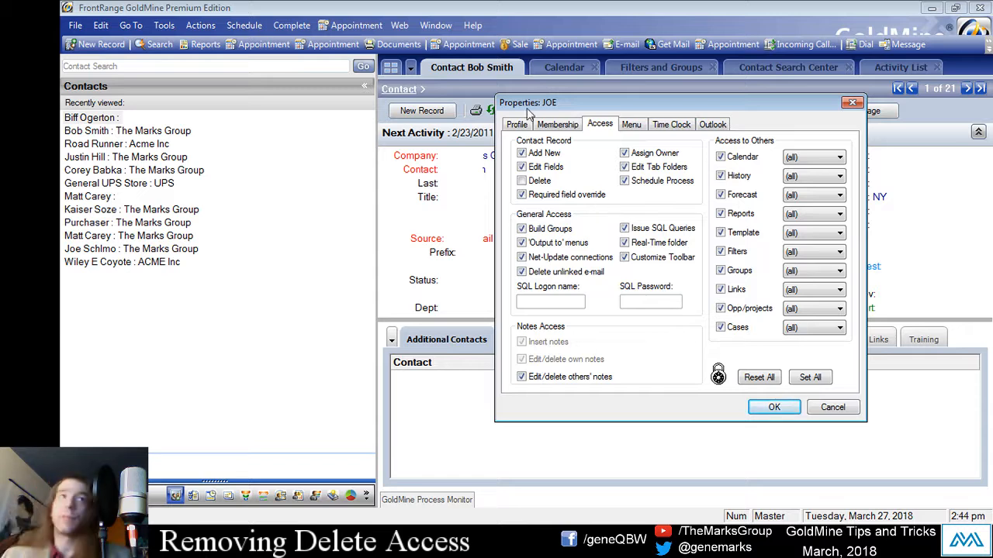
{"action": "left_click", "coordinate": [522, 182]}
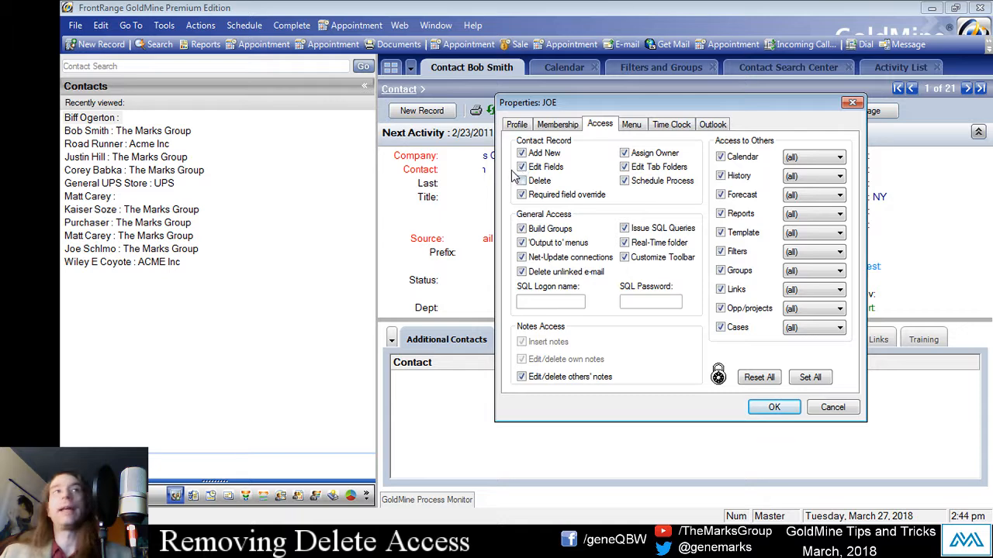
{"action": "left_click", "coordinate": [540, 168]}
{"action": "left_click", "coordinate": [536, 154]}
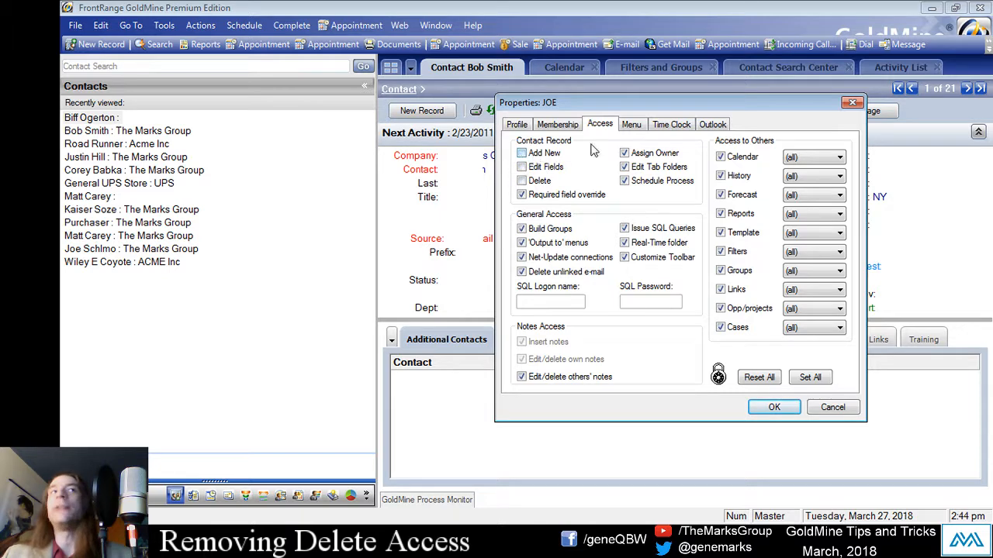
- Restore the restricted user's Add New access right for contact records
{"action": "left_click", "coordinate": [531, 156]}
{"action": "left_click", "coordinate": [530, 156]}
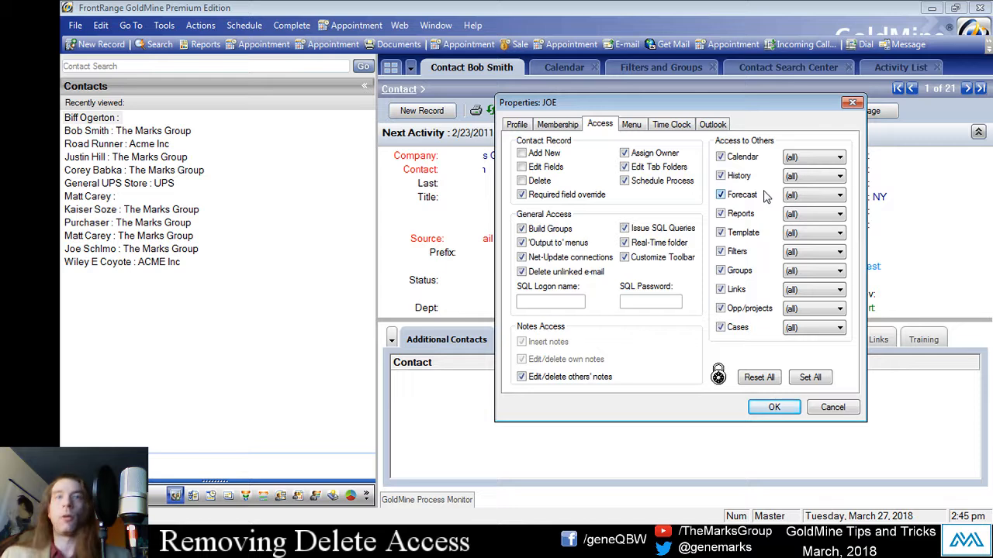
{"action": "left_click", "coordinate": [800, 197]}
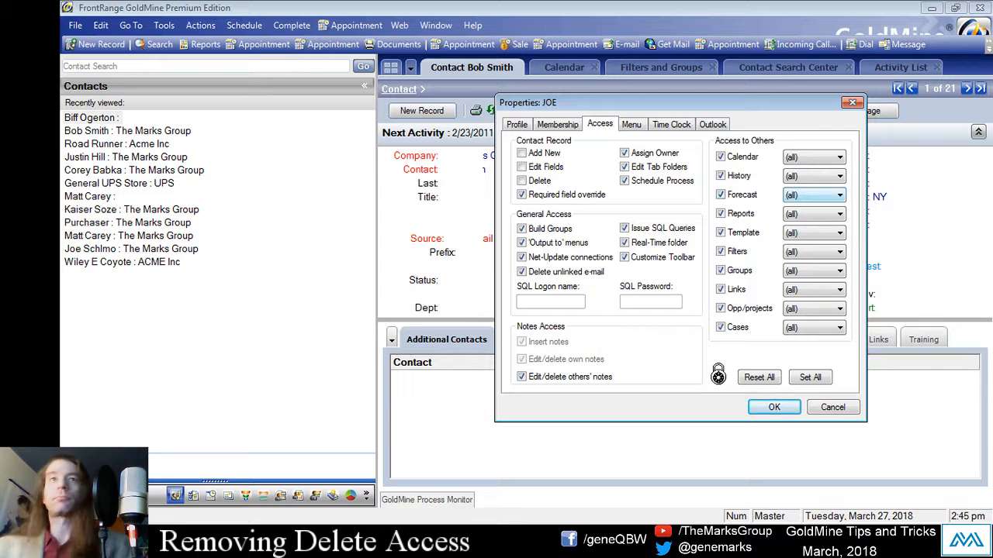
{"action": "left_click", "coordinate": [546, 155]}
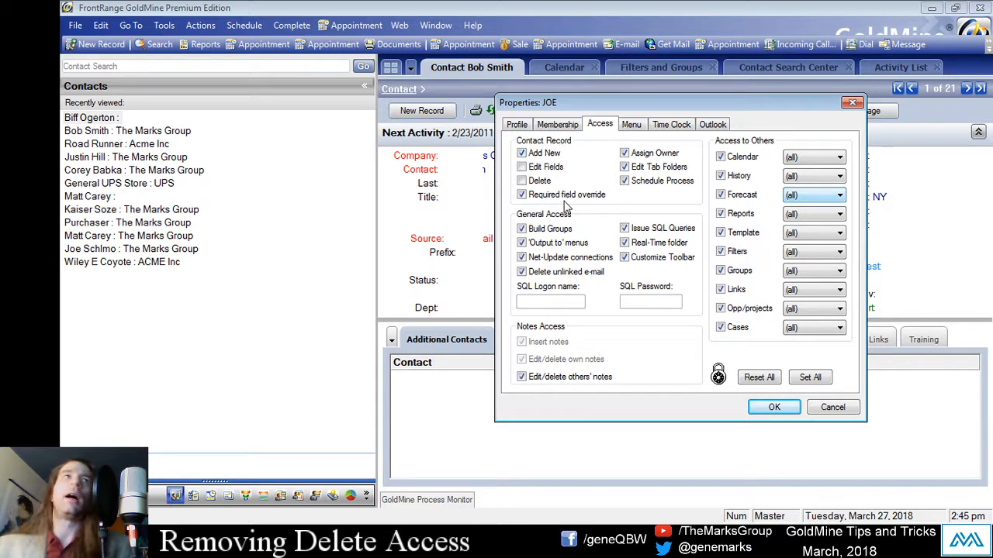
- Try switching Required field override and Assign Owner off for the restricted user, and turn both back on
{"action": "left_click", "coordinate": [521, 194]}
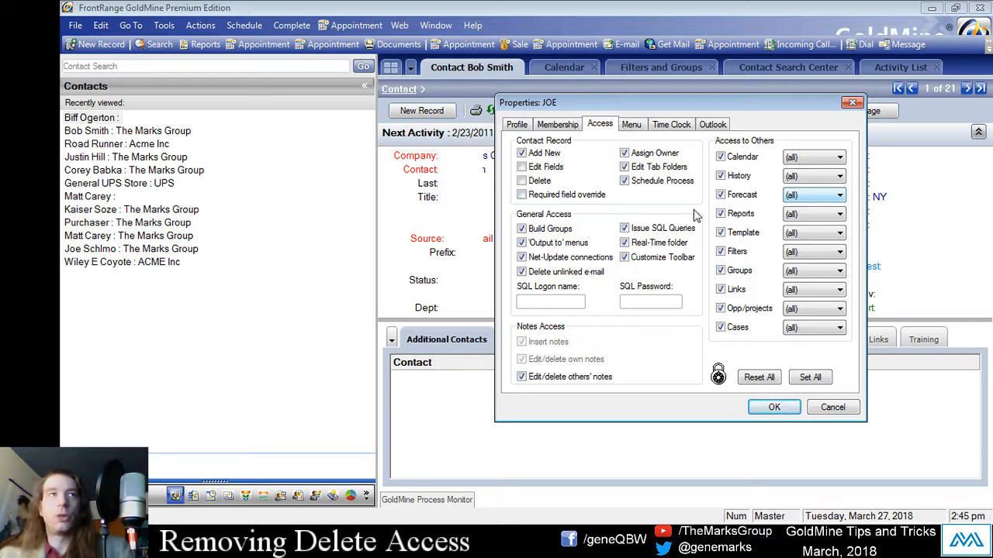
{"action": "left_click", "coordinate": [579, 194]}
{"action": "left_click", "coordinate": [548, 195]}
{"action": "left_click", "coordinate": [549, 195]}
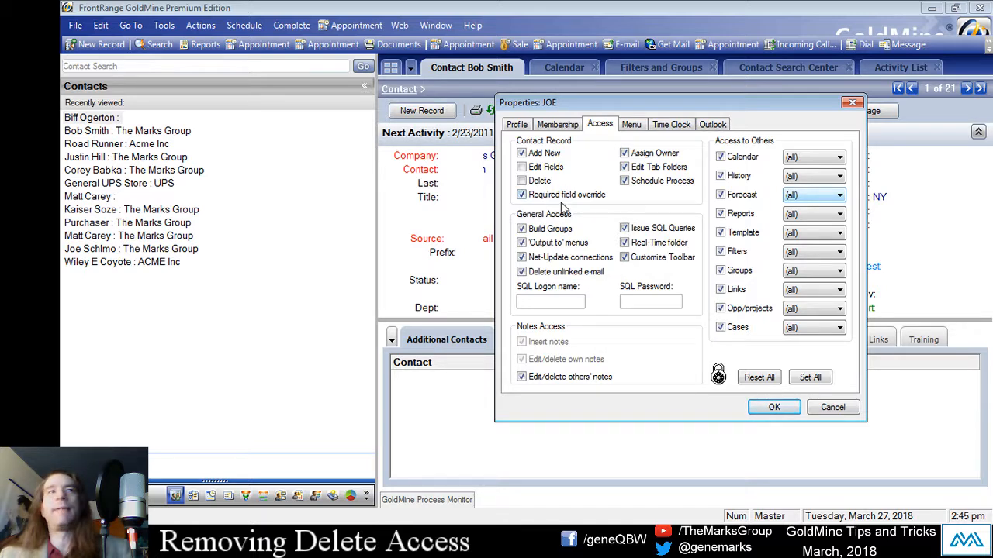
{"action": "left_click", "coordinate": [630, 153]}
{"action": "left_click", "coordinate": [631, 154]}
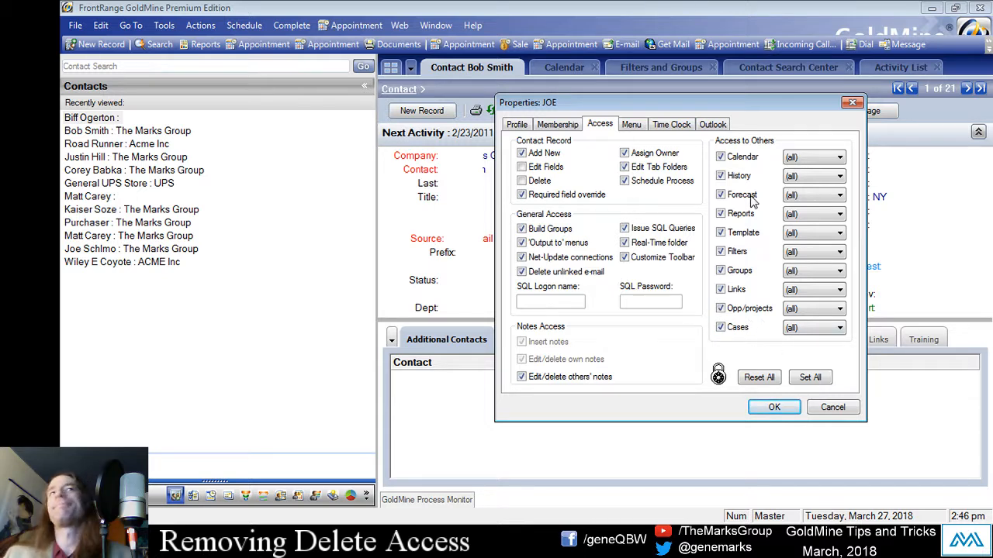
- Try switching the restricted user's Calendar access to others off and back on, and save the user's access rights
{"action": "left_click", "coordinate": [720, 157]}
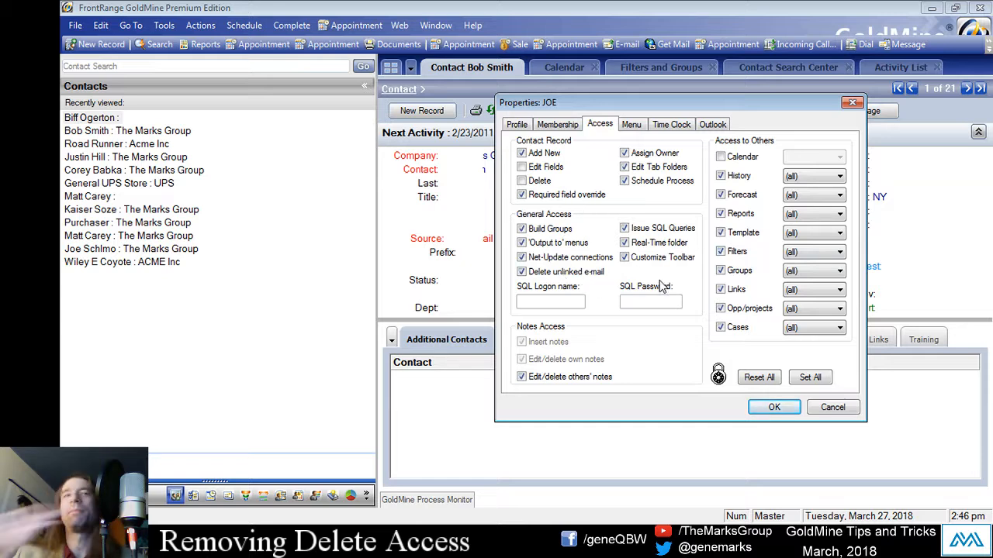
{"action": "left_click", "coordinate": [720, 157]}
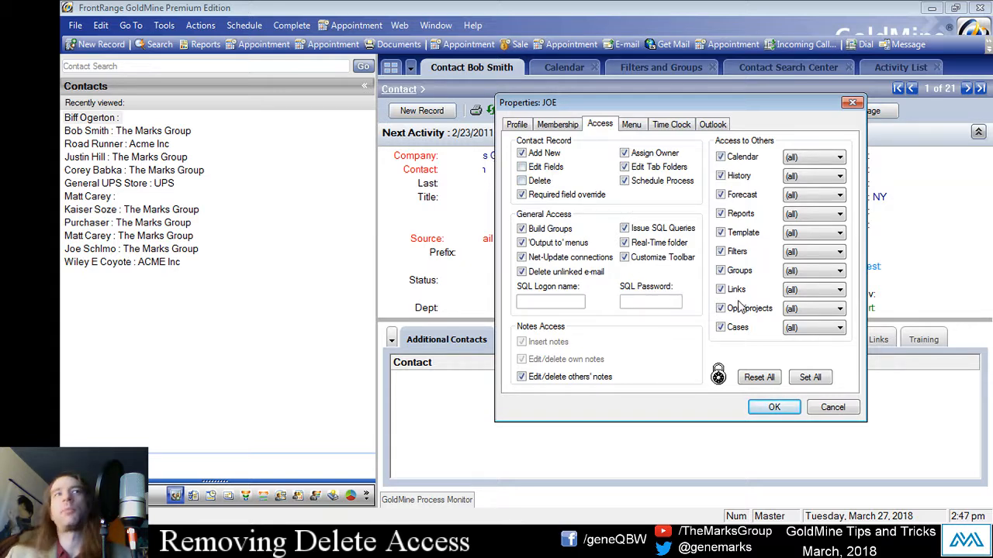
{"action": "left_click", "coordinate": [774, 407]}
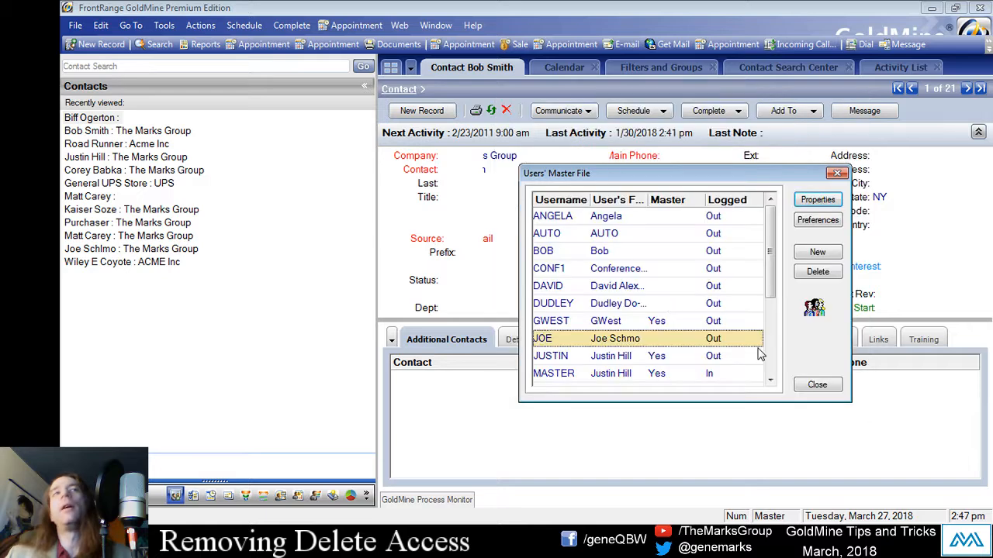
{"action": "left_click", "coordinate": [815, 383]}
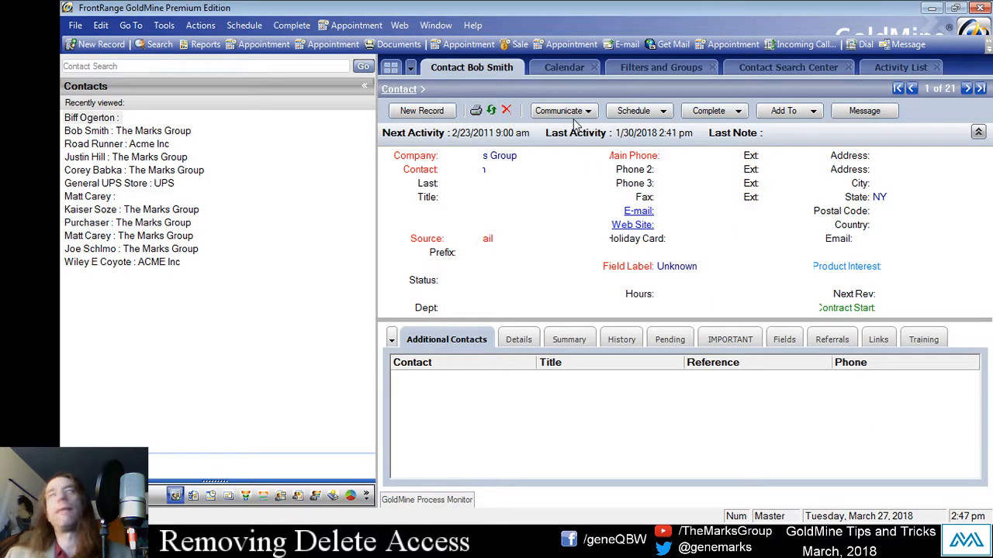
- Switch the session to the restricted user's login and dismiss the startup messages
{"action": "left_click", "coordinate": [75, 24]}
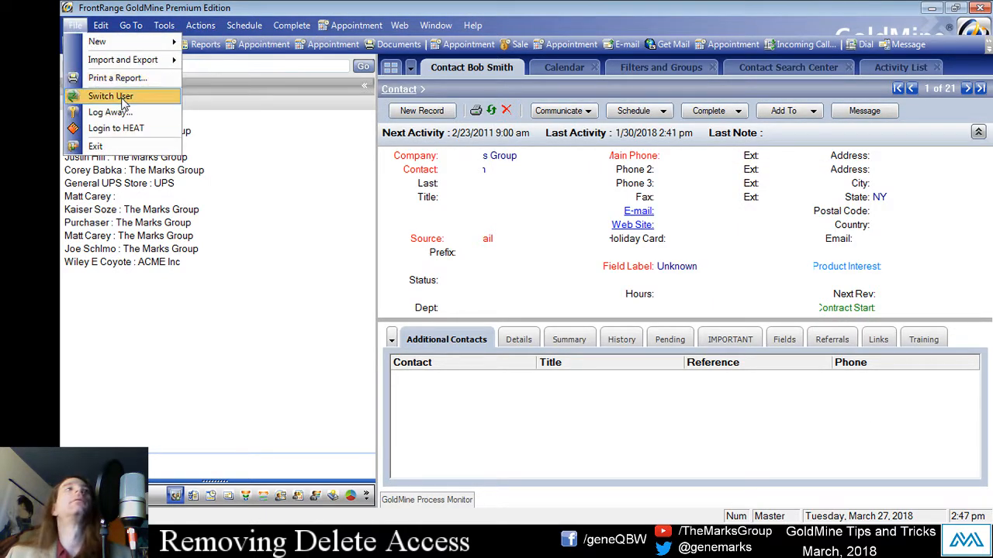
{"action": "left_click", "coordinate": [123, 101]}
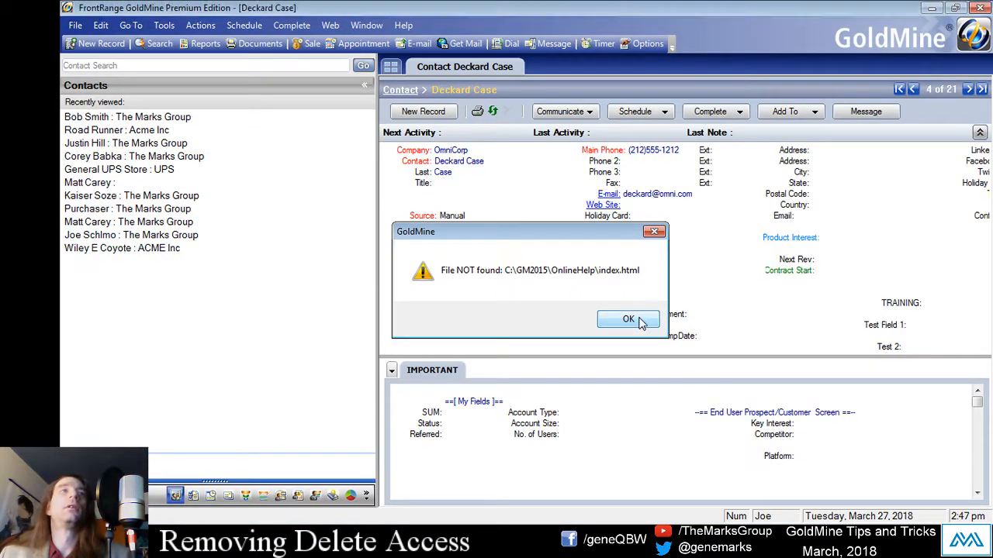
{"action": "left_click", "coordinate": [637, 321]}
{"action": "left_click", "coordinate": [691, 382]}
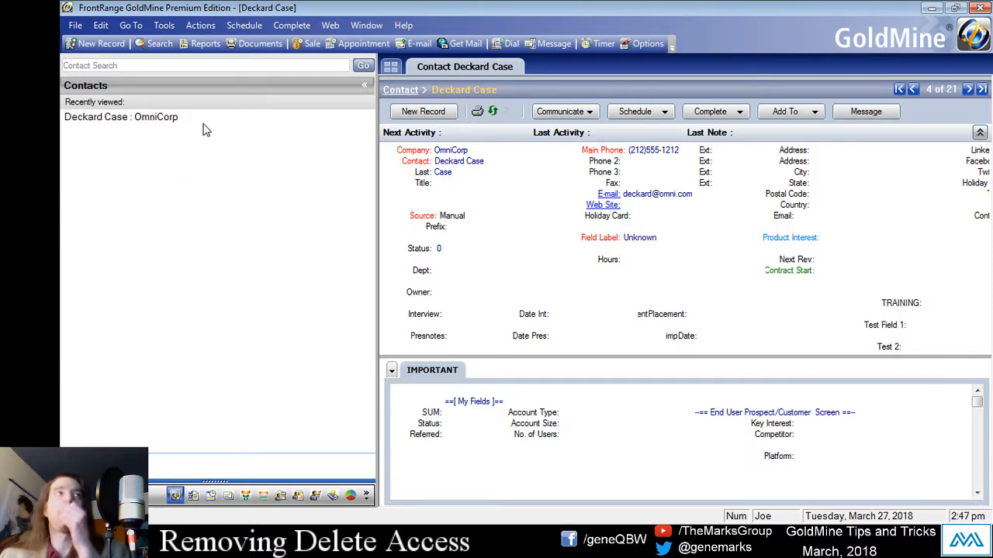
- Check the OmniCorp contact record and its edit commands for any way to delete it
{"action": "left_click", "coordinate": [134, 117]}
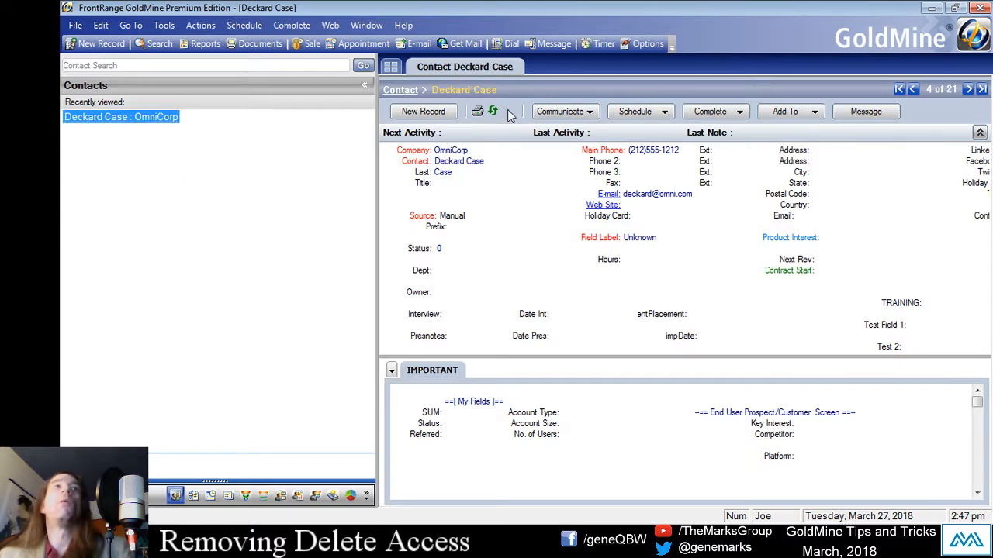
{"action": "left_click", "coordinate": [101, 26]}
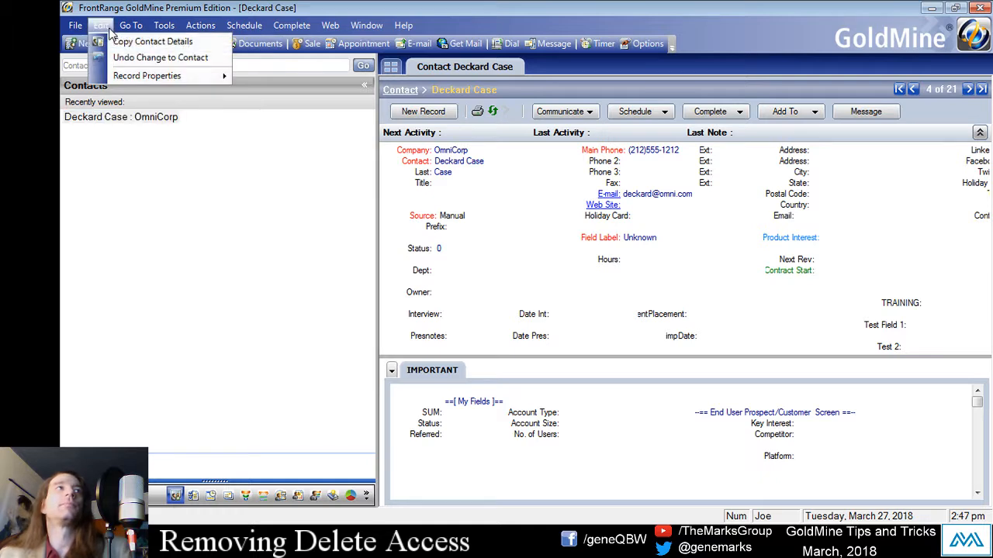
{"action": "left_click", "coordinate": [259, 151]}
{"action": "left_click", "coordinate": [501, 188]}
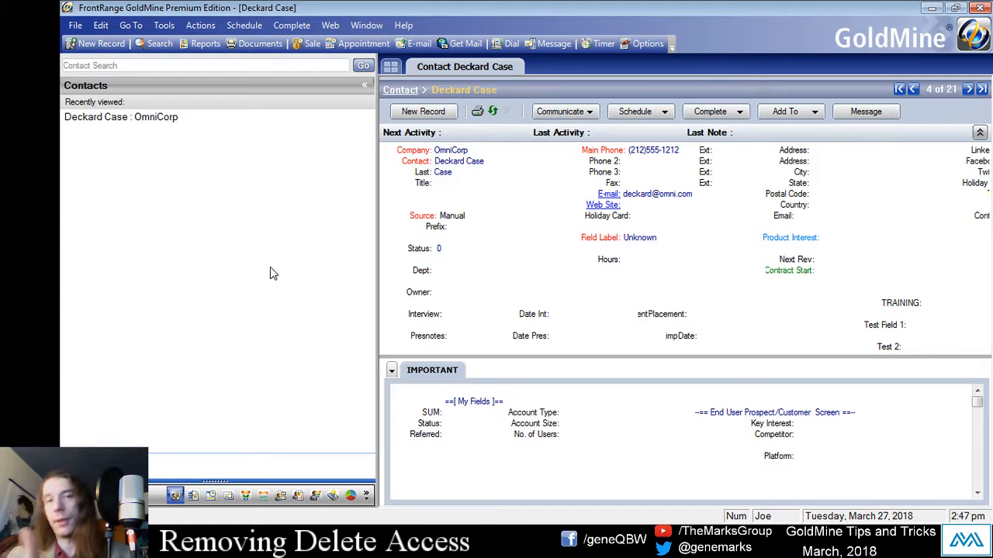
- Switch the OmniCorp contact record to the screen layout that shows the address and contact type fields
{"action": "right_click", "coordinate": [388, 195]}
{"action": "mouse_move", "coordinate": [439, 207]}
{"action": "left_click", "coordinate": [557, 227]}
{"action": "right_click", "coordinate": [442, 200]}
{"action": "mouse_move", "coordinate": [500, 208]}
{"action": "left_click", "coordinate": [618, 247]}
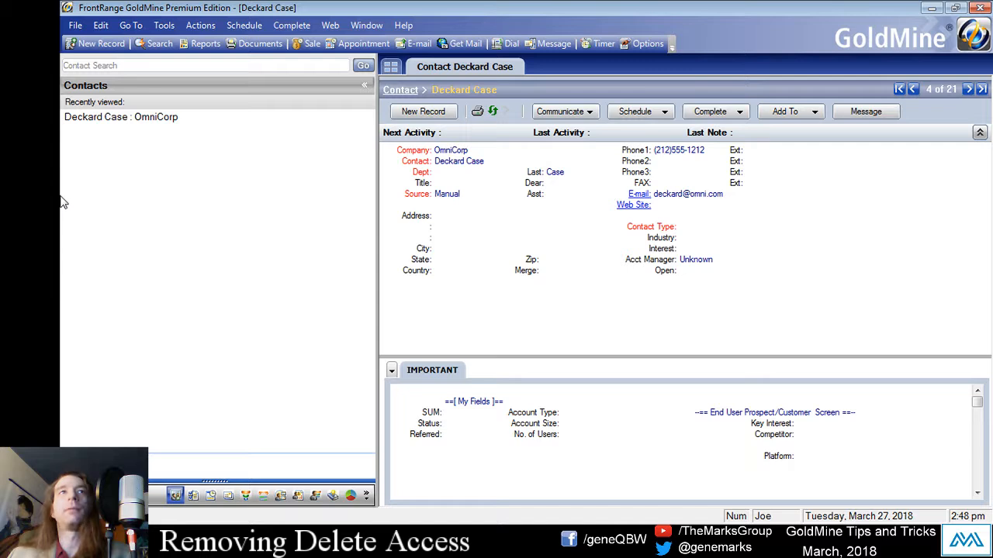
- Check whether the extension field beside FAX can be edited on the OmniCorp contact record
{"action": "left_click", "coordinate": [764, 187]}
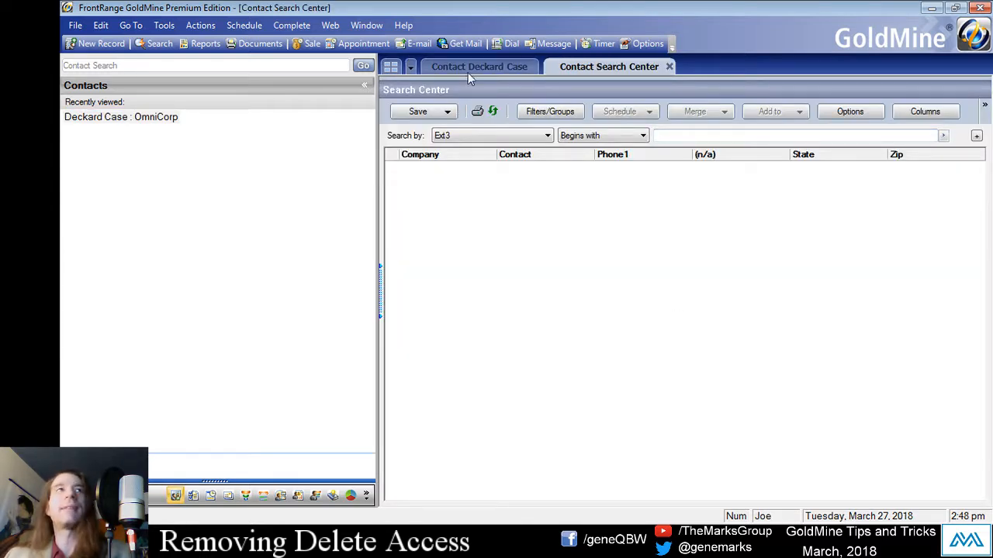
{"action": "left_click", "coordinate": [496, 68]}
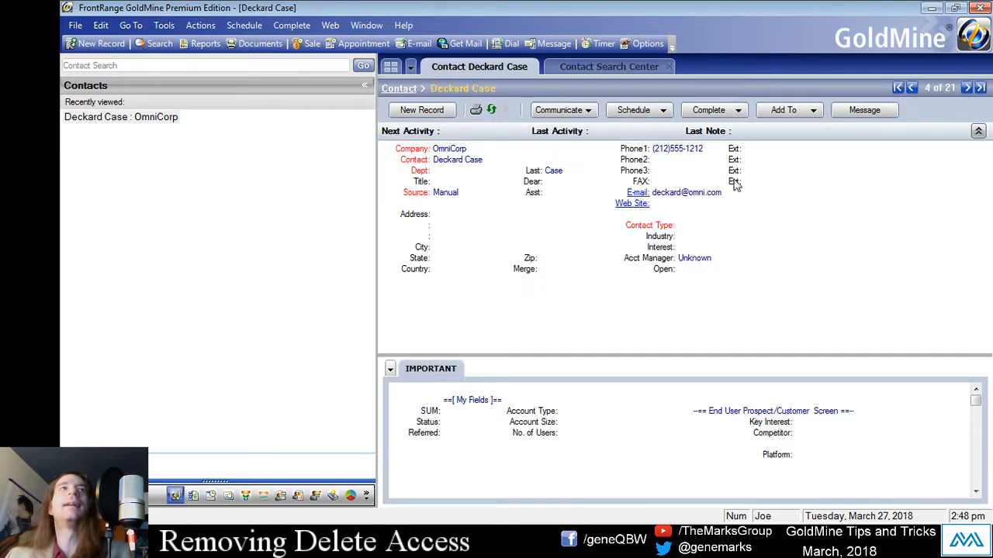
{"action": "left_click", "coordinate": [754, 188]}
- Switch back to the master user's login and return to the contact record at The Marks Group
{"action": "key", "text": "alt+f"}
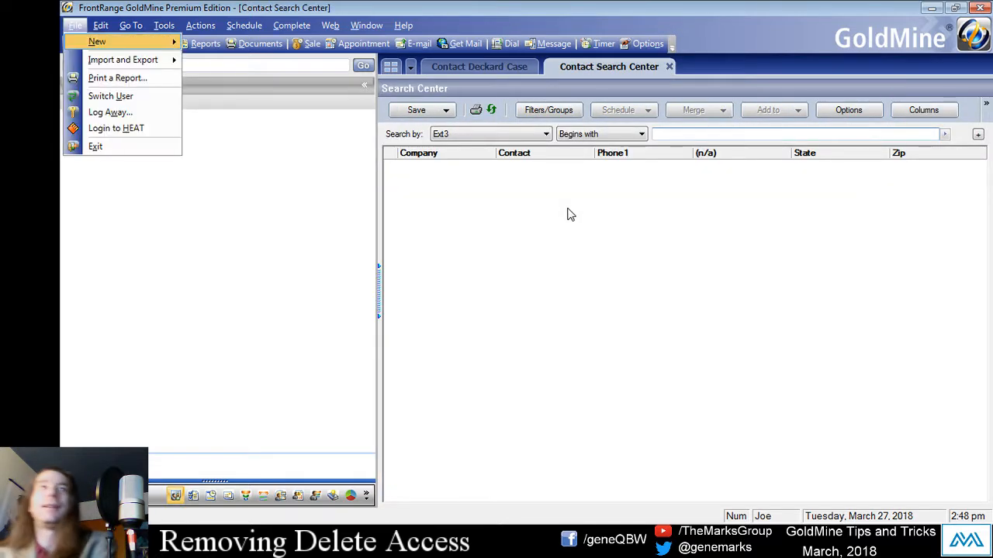
{"action": "left_click", "coordinate": [137, 98]}
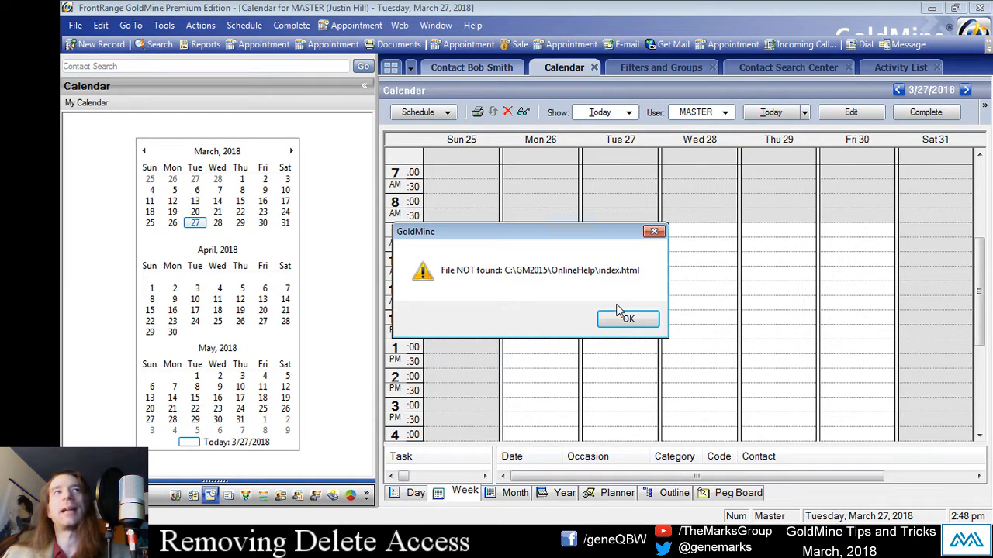
{"action": "left_click", "coordinate": [622, 316]}
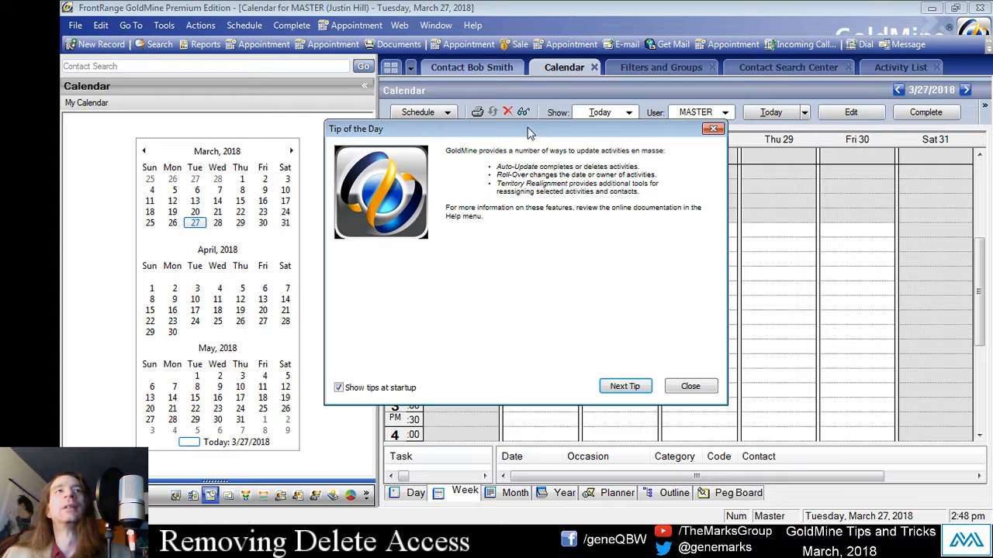
{"action": "left_click", "coordinate": [686, 385]}
{"action": "left_click", "coordinate": [478, 66]}
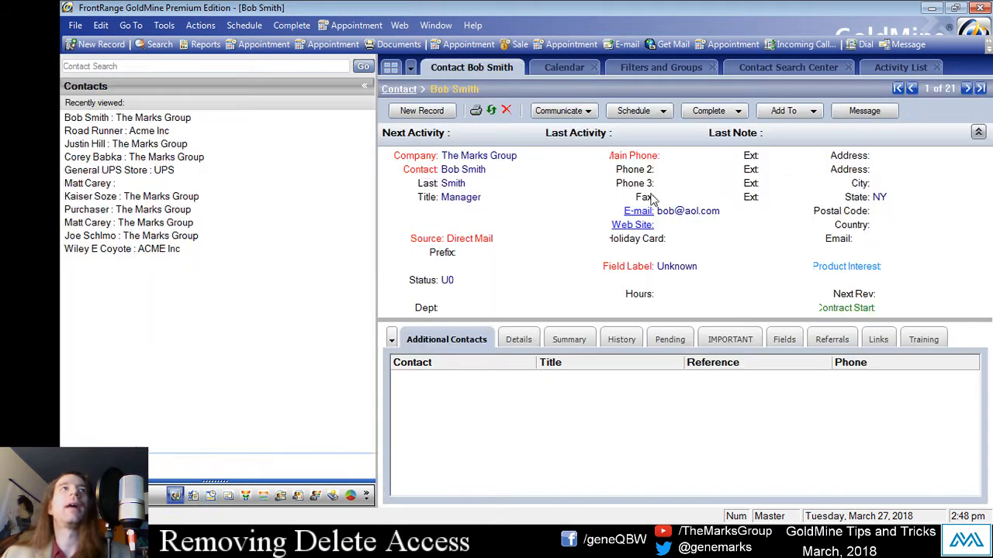
- Inspect the lookup list and the database field name of the extension field beside Fax
{"action": "left_click", "coordinate": [779, 199]}
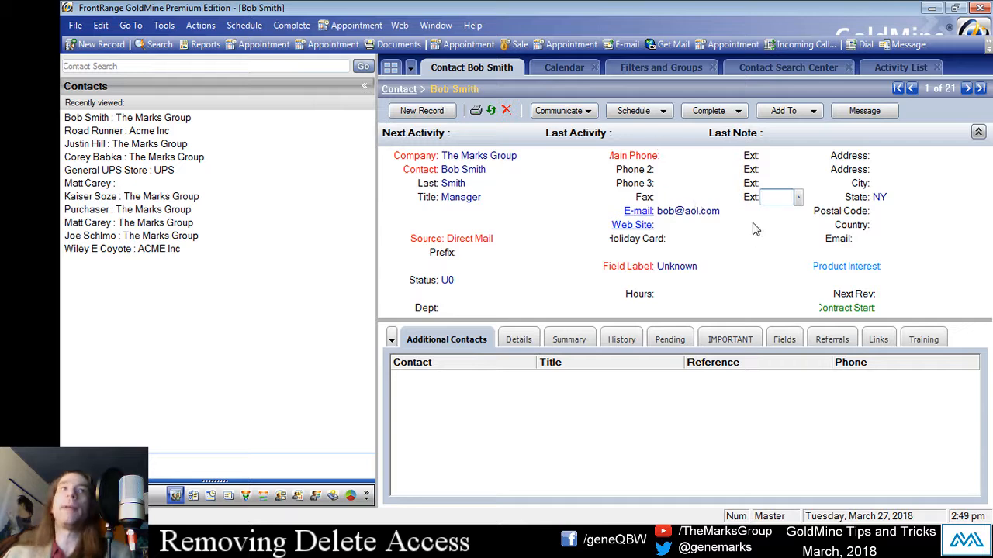
{"action": "left_click", "coordinate": [797, 197]}
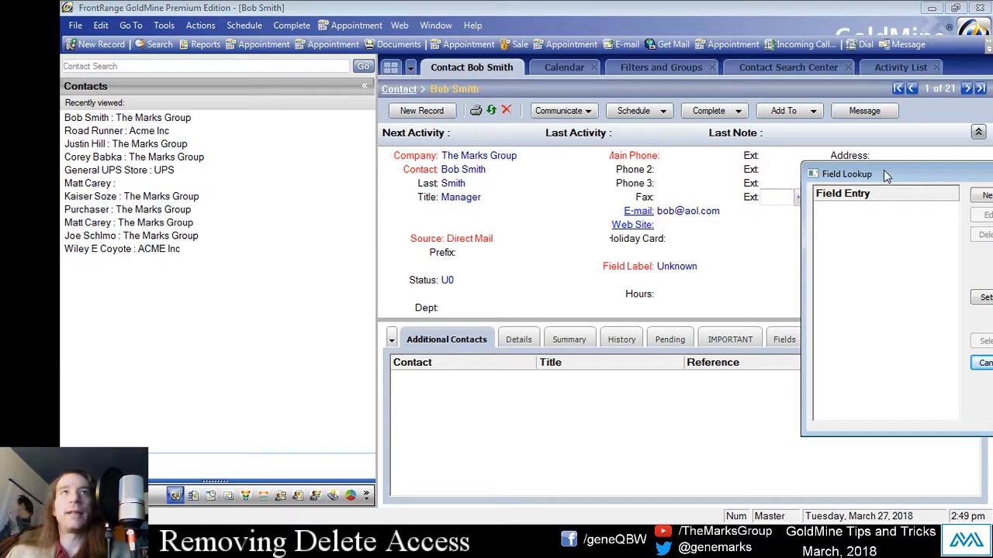
{"action": "left_click", "coordinate": [604, 342]}
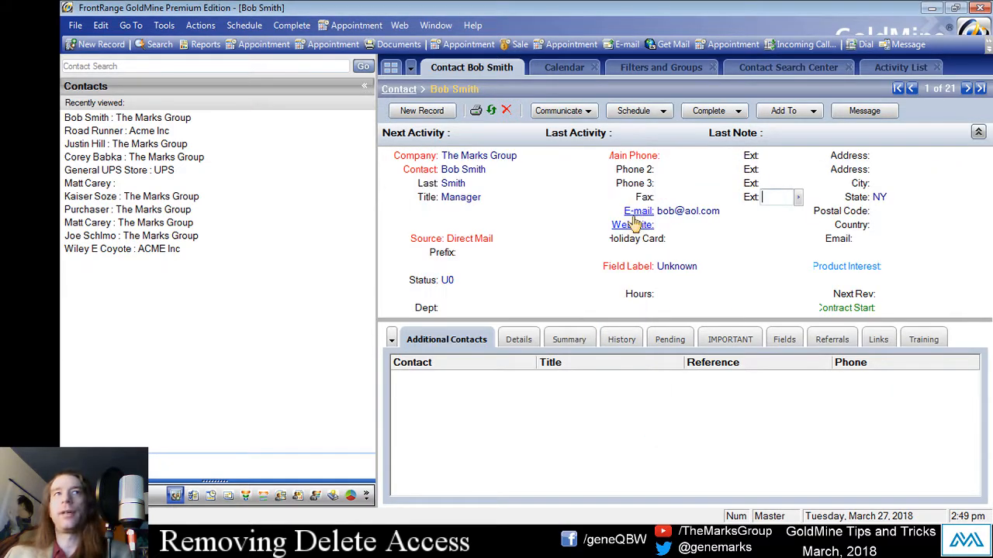
{"action": "left_click", "coordinate": [757, 199]}
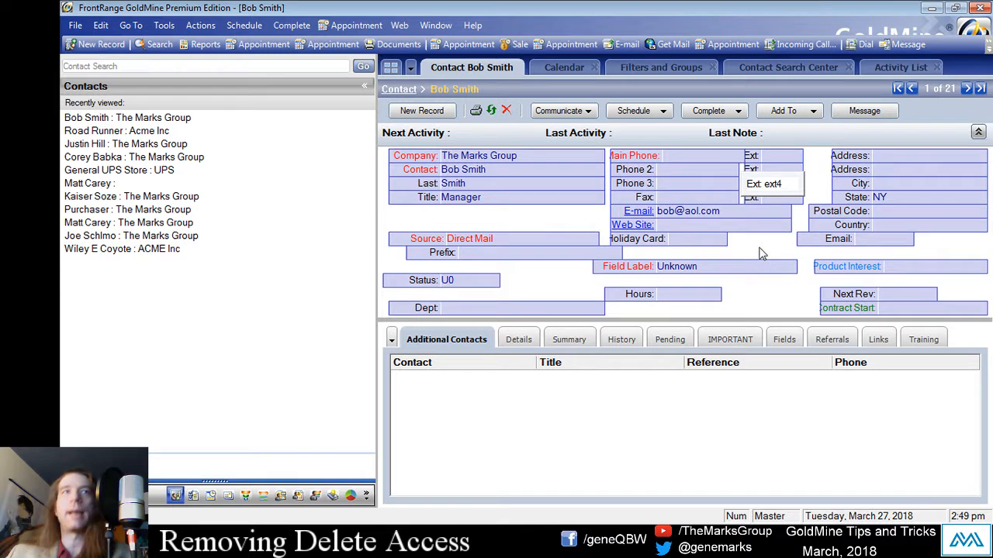
{"action": "key", "text": "Escape"}
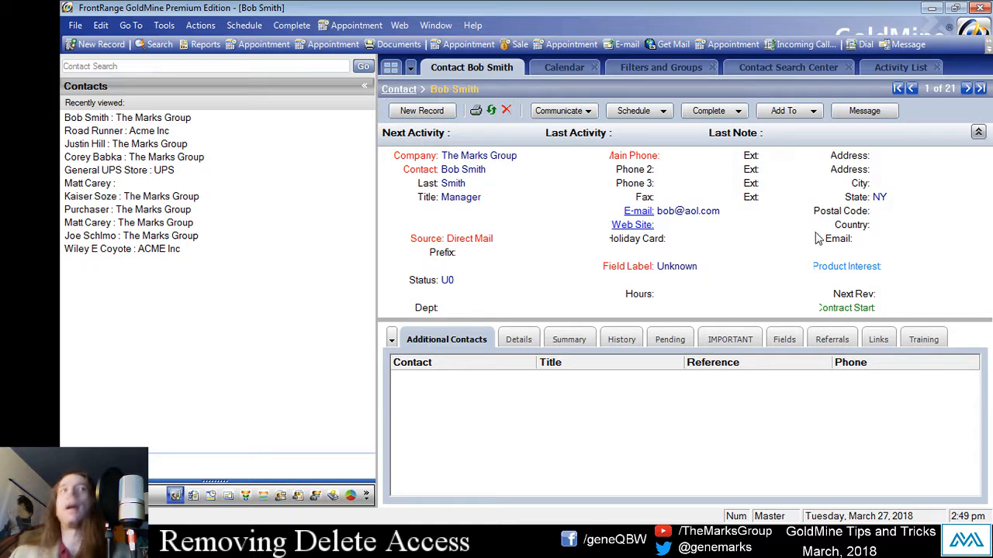
- Mark The Marks Group contact for deletion by entering DEL in the extension field beside Fax
{"action": "left_click", "coordinate": [771, 198]}
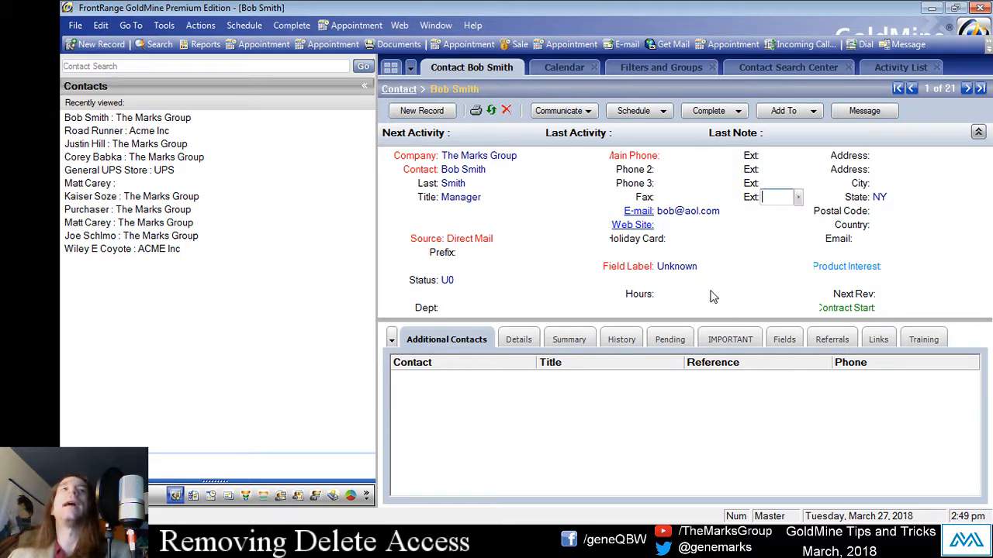
{"action": "left_click", "coordinate": [798, 195]}
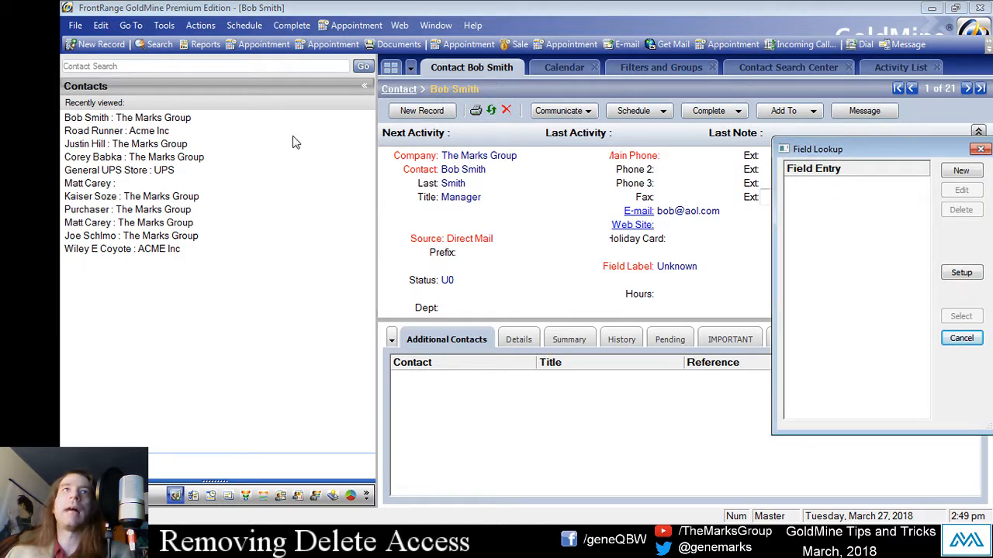
{"action": "left_click", "coordinate": [445, 152]}
{"action": "type", "text": "DEL"}
{"action": "left_click", "coordinate": [484, 380]}
{"action": "double_click", "coordinate": [290, 176]}
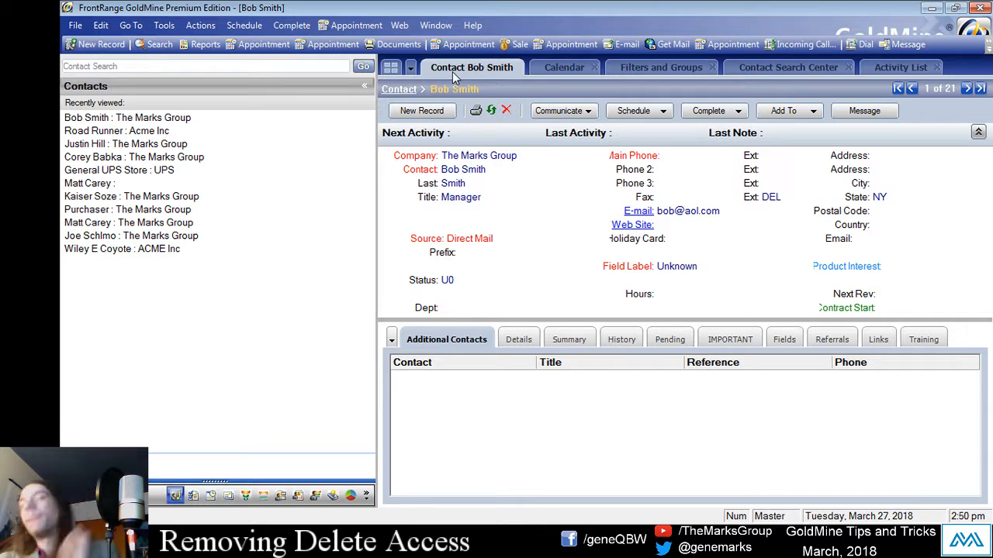
- Search for contacts whose Ext3 field contains DEL
{"action": "double_click", "coordinate": [751, 198]}
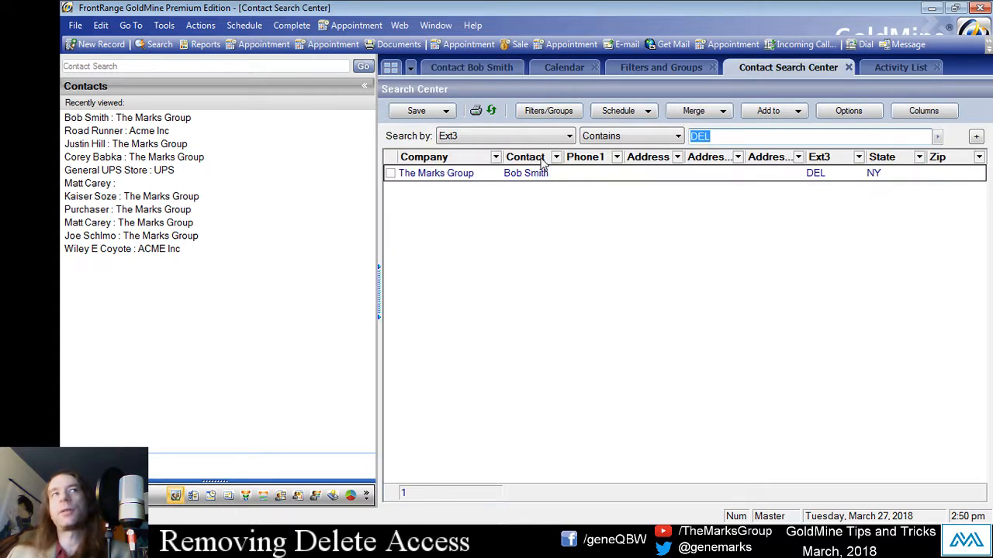
{"action": "left_click", "coordinate": [722, 138]}
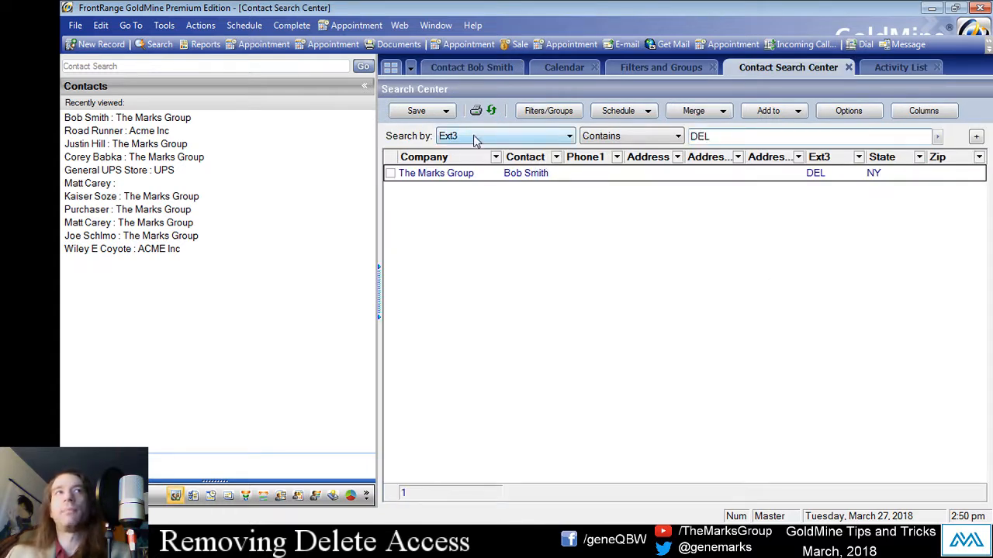
{"action": "left_click_drag", "start_coordinate": [745, 134], "coordinate": [664, 128]}
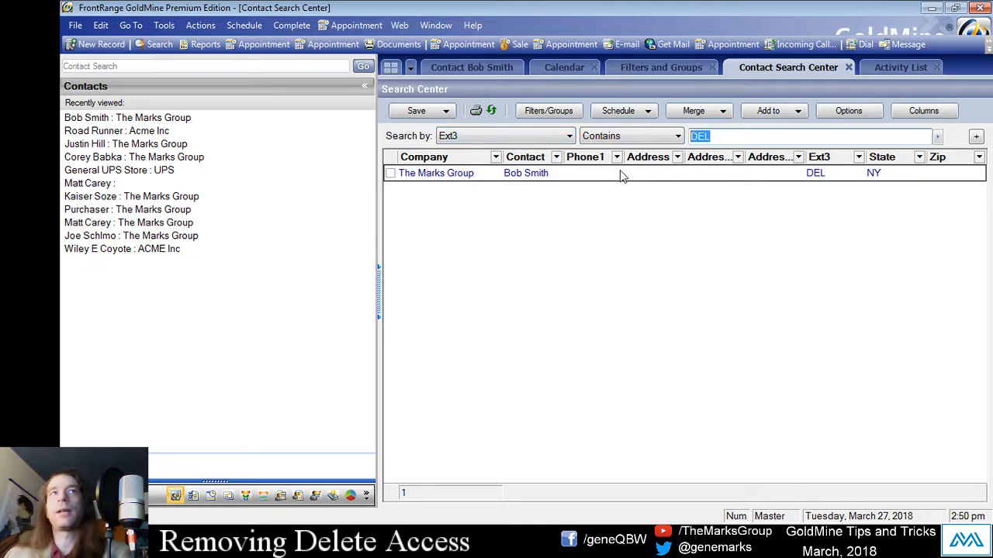
- Search for contacts whose Ext3 field contains @#
{"action": "left_click", "coordinate": [478, 68]}
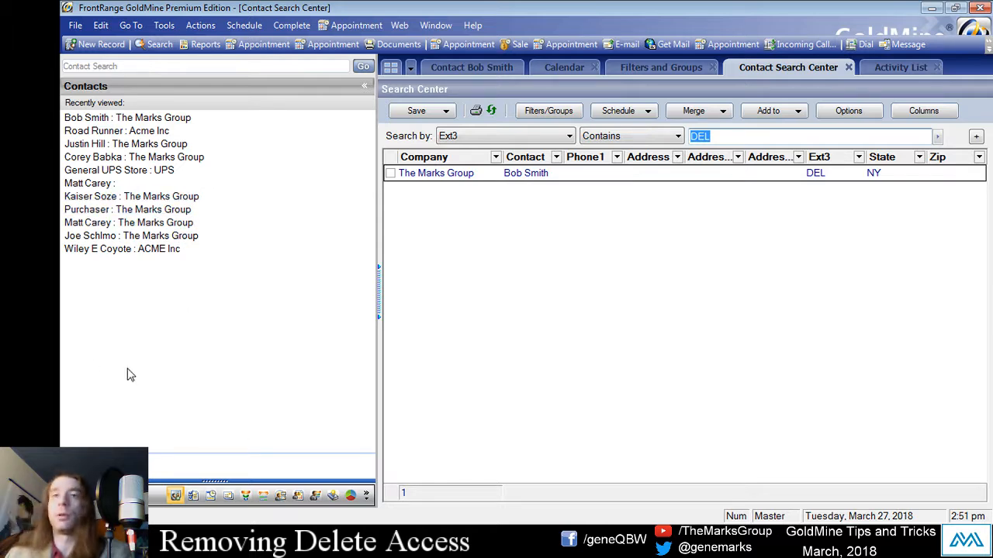
{"action": "type", "text": "@#"}
{"action": "key", "text": "Return"}
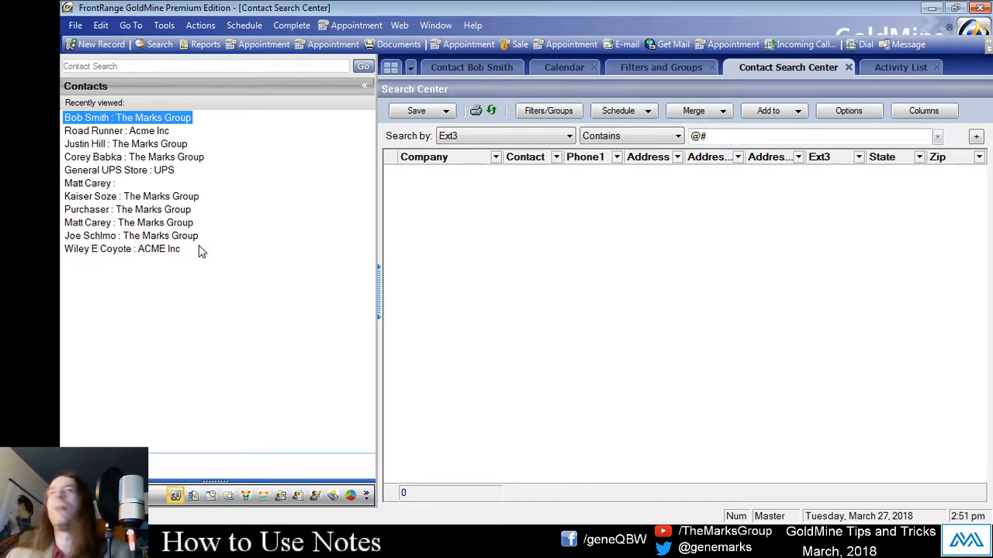
- Open the ACME Inc contact record and examine its tab display settings, leaving them without changes
{"action": "left_click", "coordinate": [121, 250]}
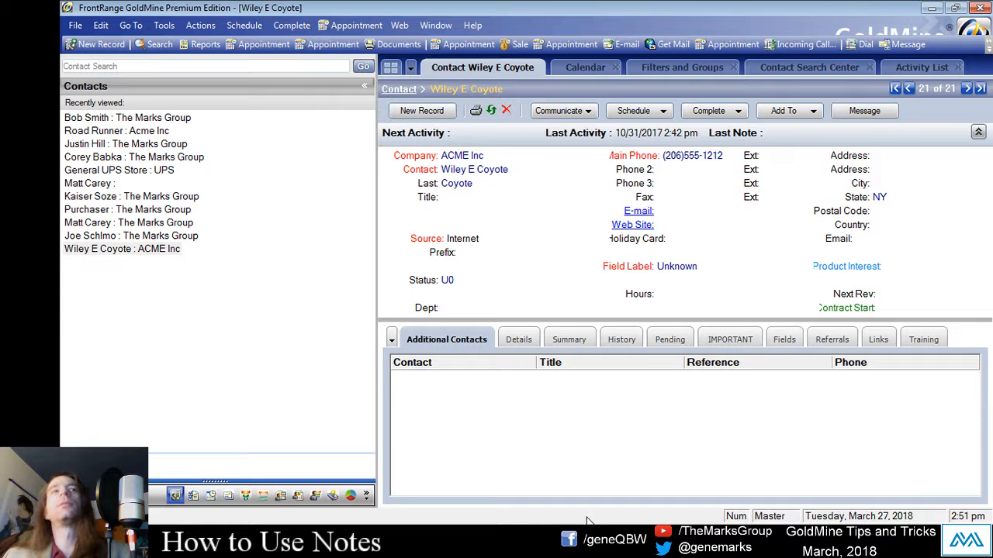
{"action": "left_click", "coordinate": [392, 339]}
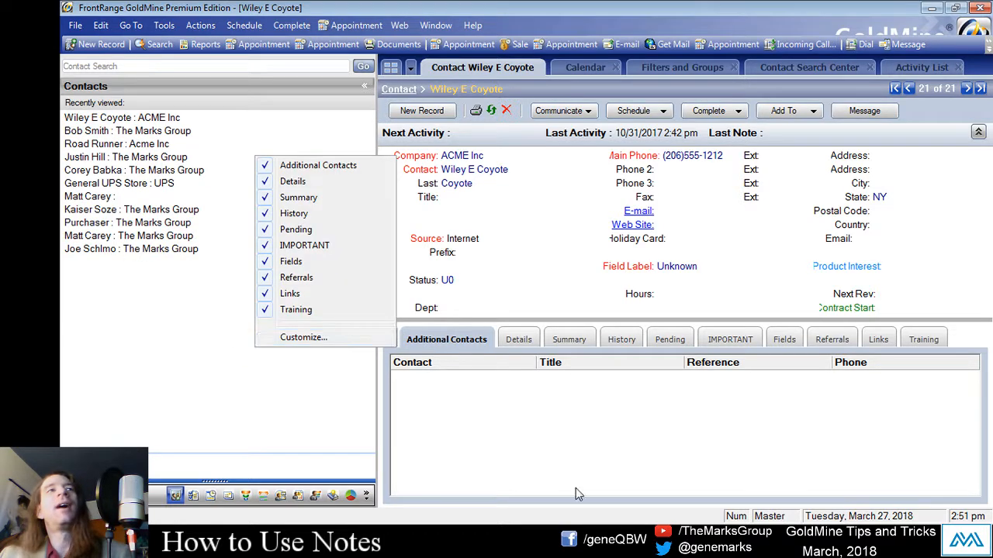
{"action": "left_click", "coordinate": [303, 337]}
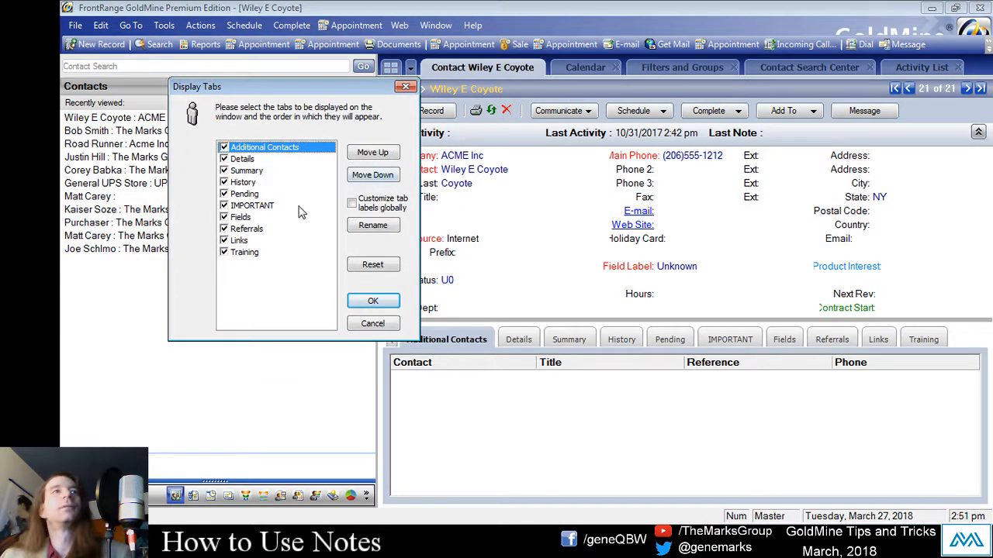
{"action": "left_click", "coordinate": [375, 322]}
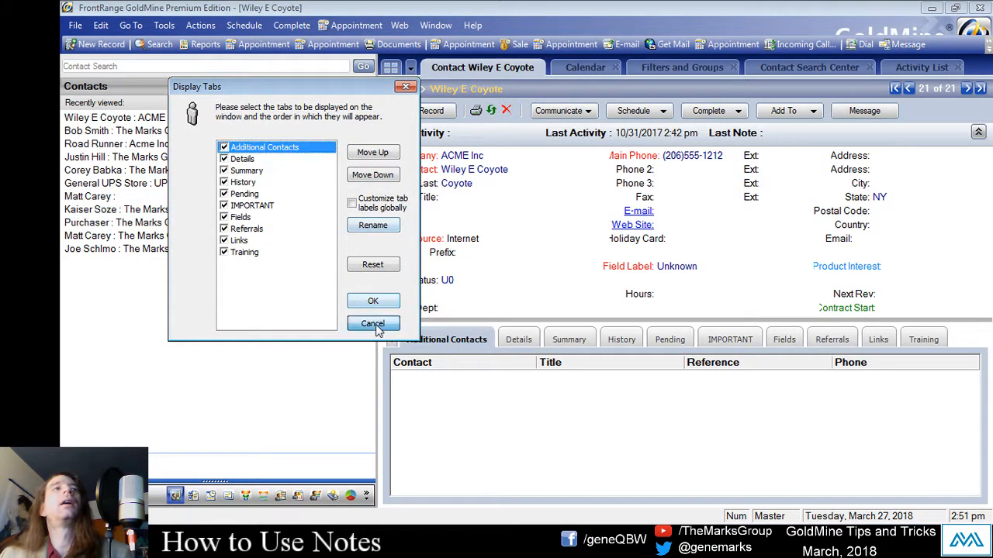
- Examine the full list of tabs available to MASTER in the record options, closing it without saving
{"action": "left_click", "coordinate": [161, 25]}
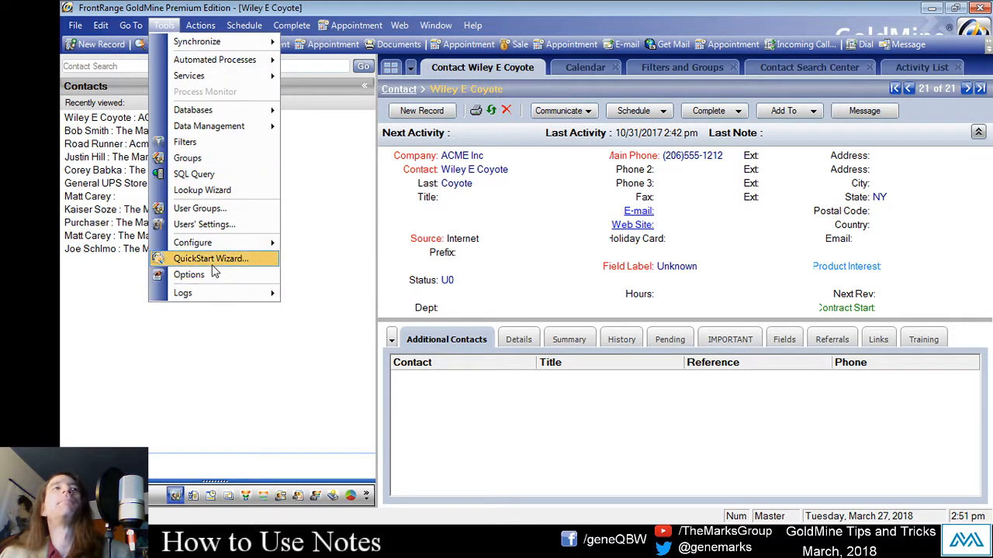
{"action": "left_click", "coordinate": [190, 278]}
{"action": "left_click", "coordinate": [590, 203]}
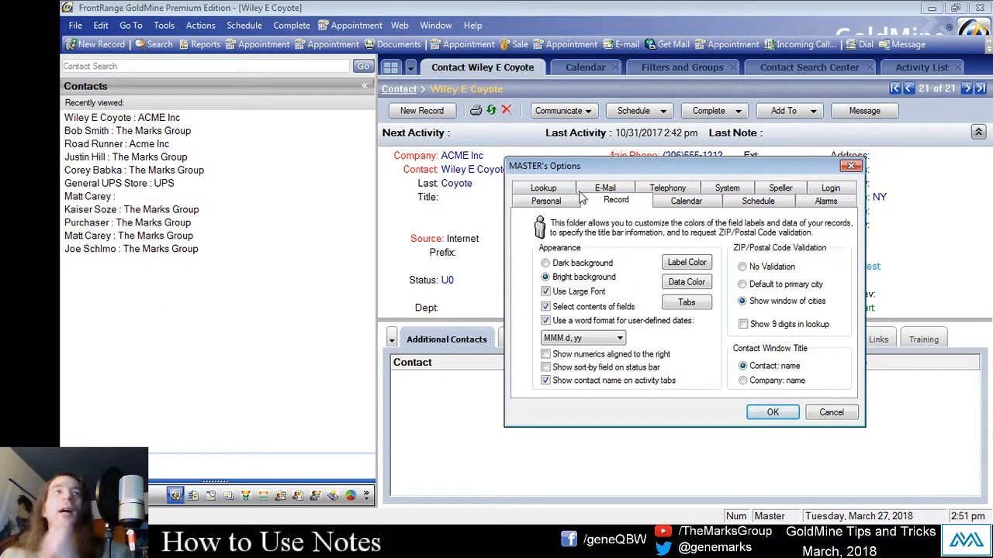
{"action": "left_click", "coordinate": [687, 302]}
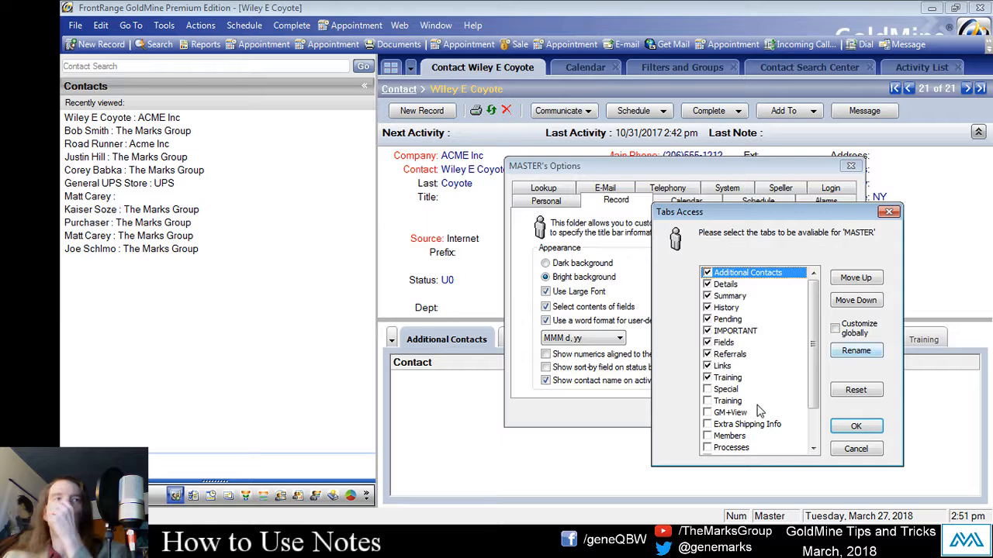
{"action": "left_click_drag", "start_coordinate": [807, 405], "coordinate": [814, 429]}
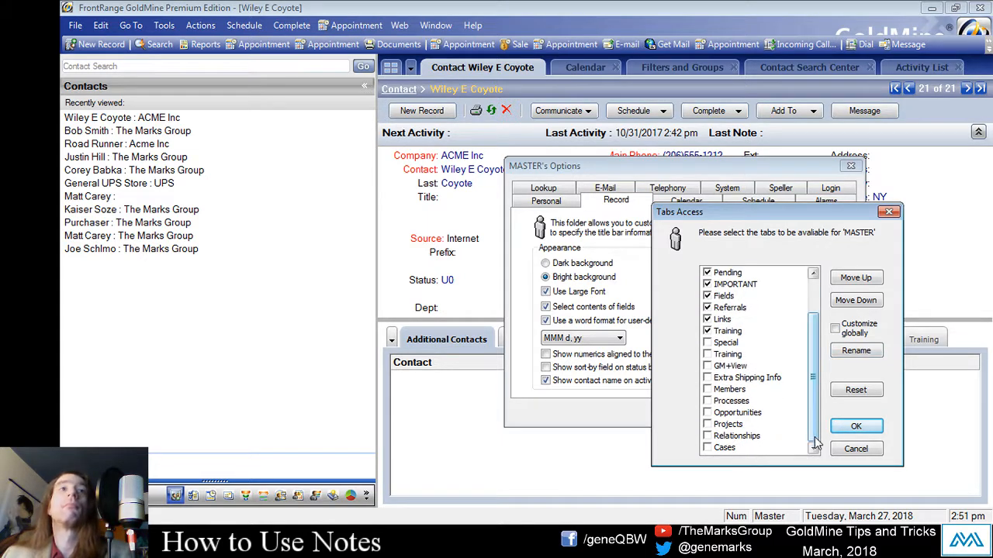
{"action": "left_click", "coordinate": [853, 449]}
{"action": "left_click", "coordinate": [828, 411]}
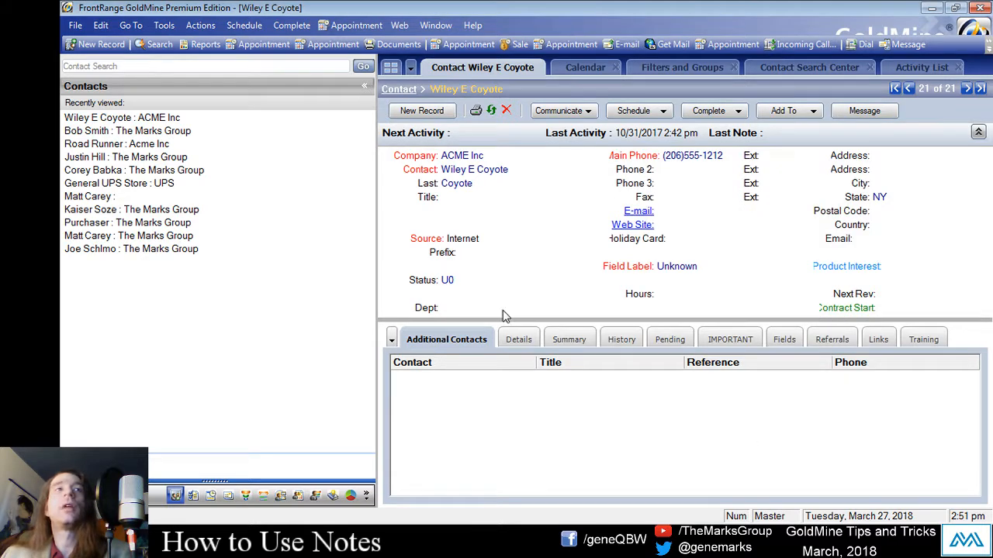
- Look through the ACME Inc contact's tabs, including Details, Pending, IMPORTANT, Fields, Referrals and Training, ending on Additional Contacts
{"action": "left_click", "coordinate": [525, 338]}
{"action": "left_click", "coordinate": [659, 339]}
{"action": "left_click", "coordinate": [712, 341]}
{"action": "left_click", "coordinate": [782, 339]}
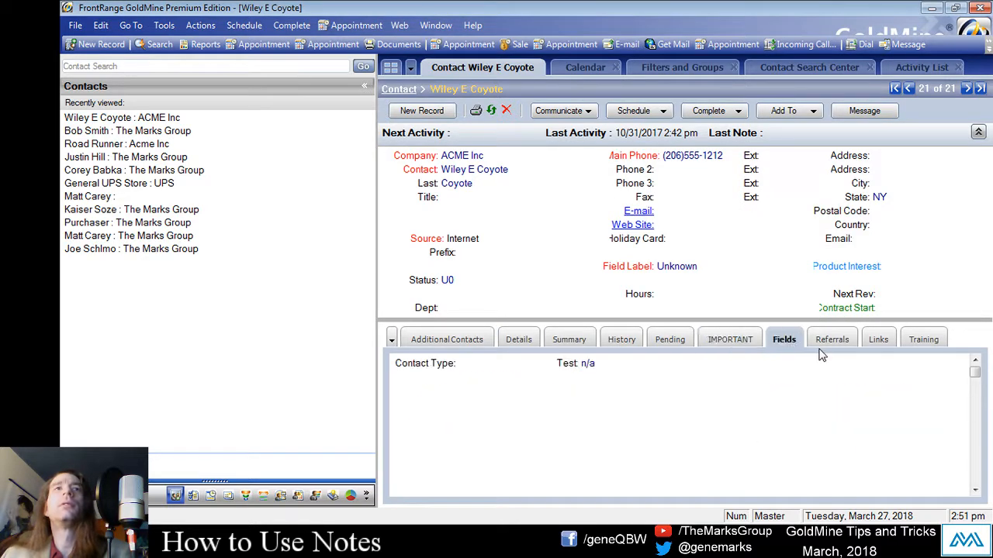
{"action": "left_click", "coordinate": [833, 341]}
{"action": "left_click", "coordinate": [922, 339]}
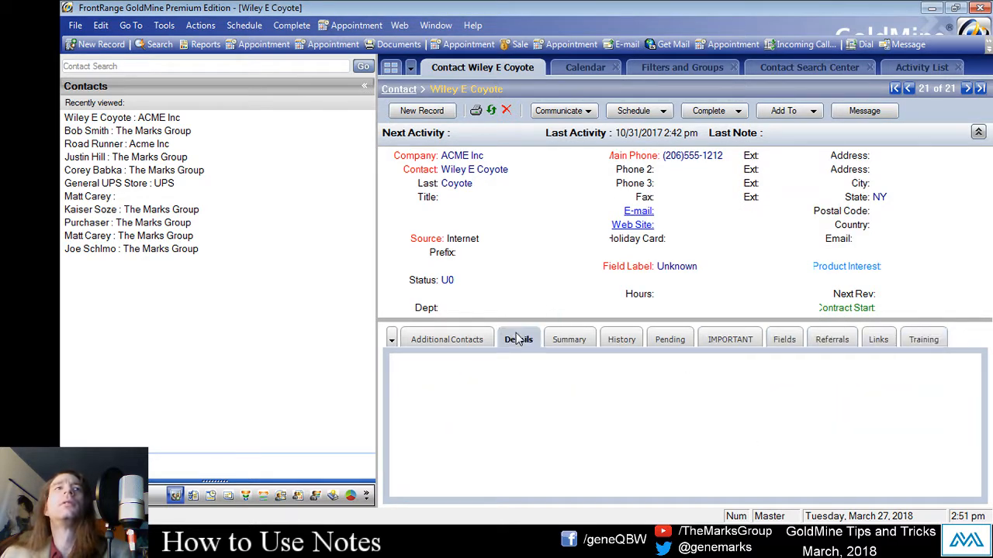
{"action": "left_click", "coordinate": [447, 339]}
- Make the Special and Extra Shipping Info tabs available to MASTER in the record options' Tabs Access settings
{"action": "left_click", "coordinate": [164, 25]}
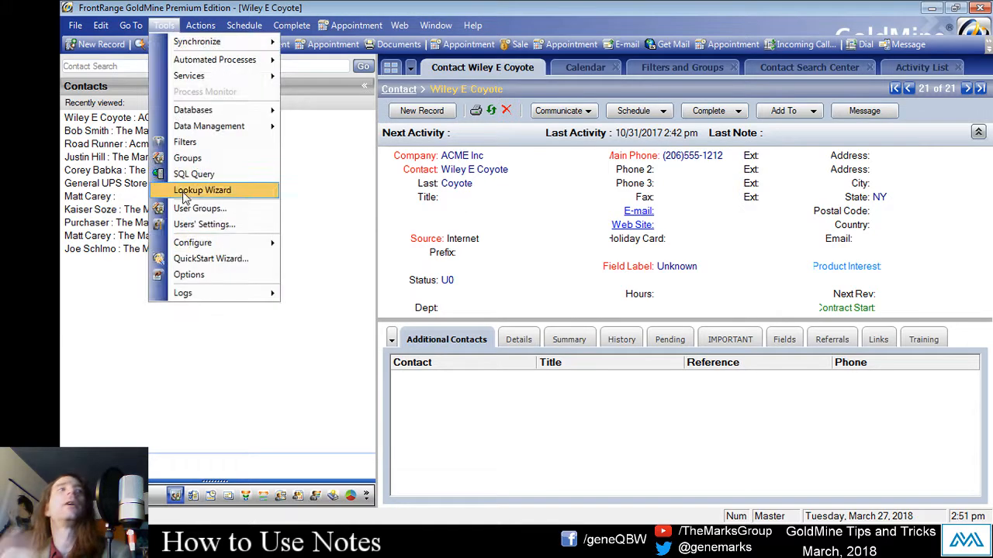
{"action": "left_click", "coordinate": [192, 275]}
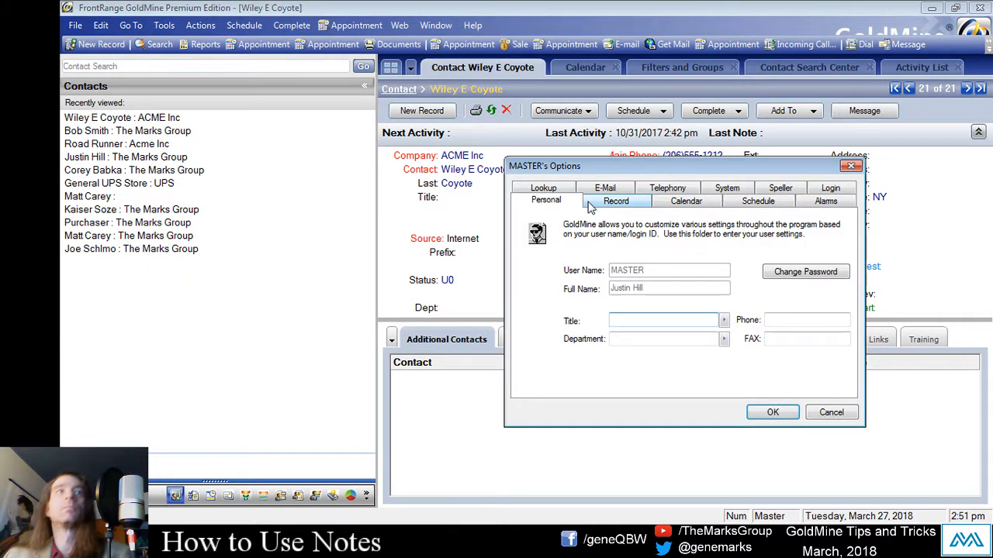
{"action": "left_click", "coordinate": [591, 203]}
{"action": "left_click", "coordinate": [749, 287]}
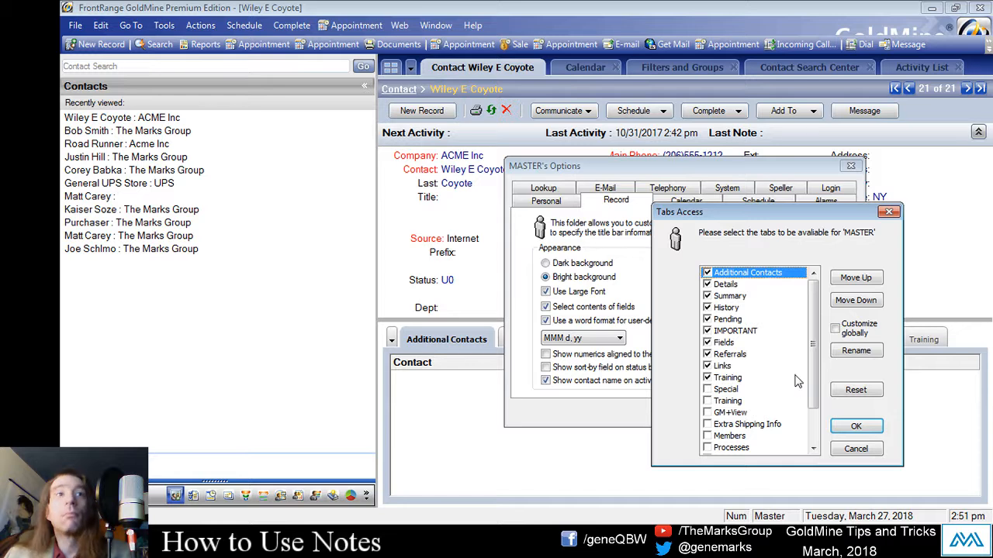
{"action": "scroll", "coordinate": [772, 419], "scroll_direction": "down", "scroll_amount": 1}
{"action": "left_click", "coordinate": [707, 377]}
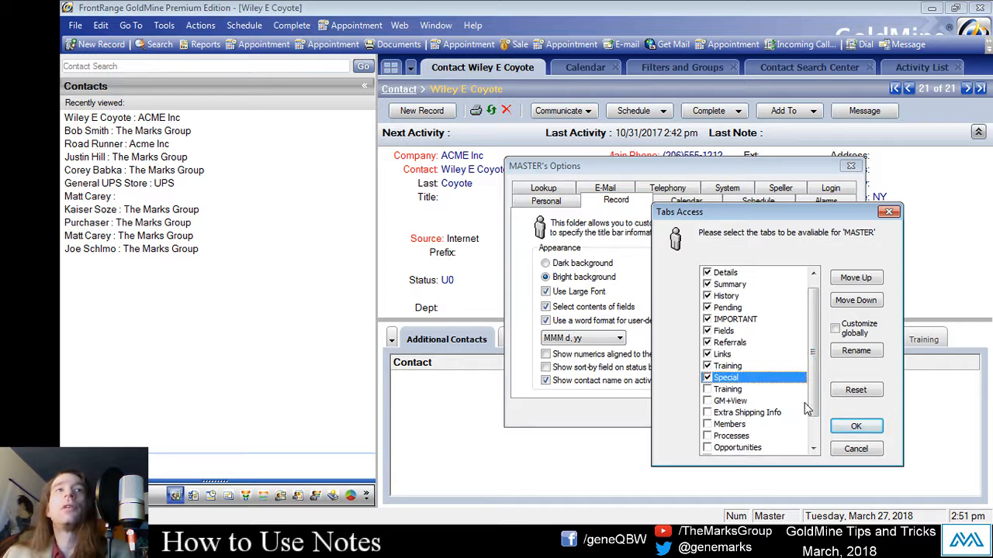
{"action": "scroll", "coordinate": [803, 408], "scroll_direction": "down", "scroll_amount": 1}
{"action": "left_click", "coordinate": [707, 401]}
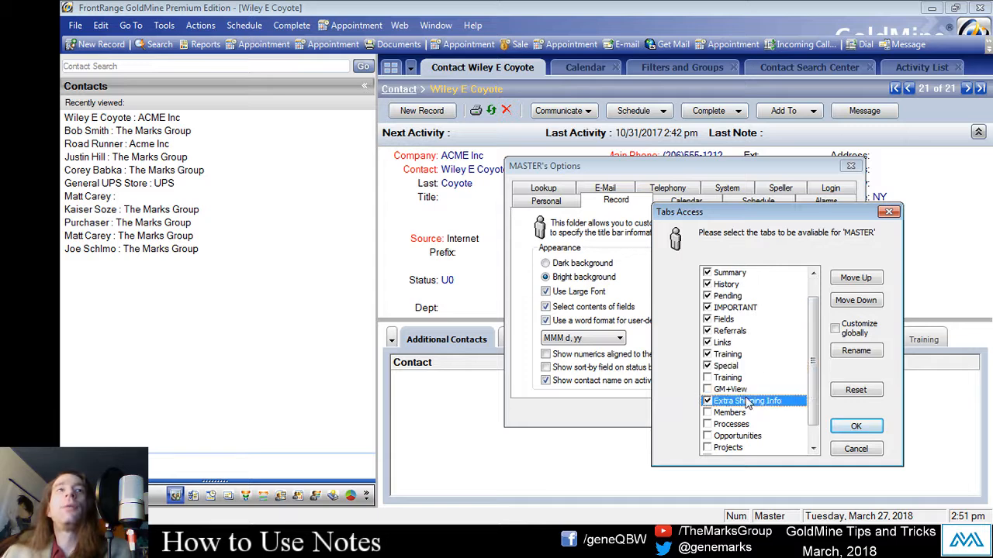
{"action": "left_click", "coordinate": [853, 426]}
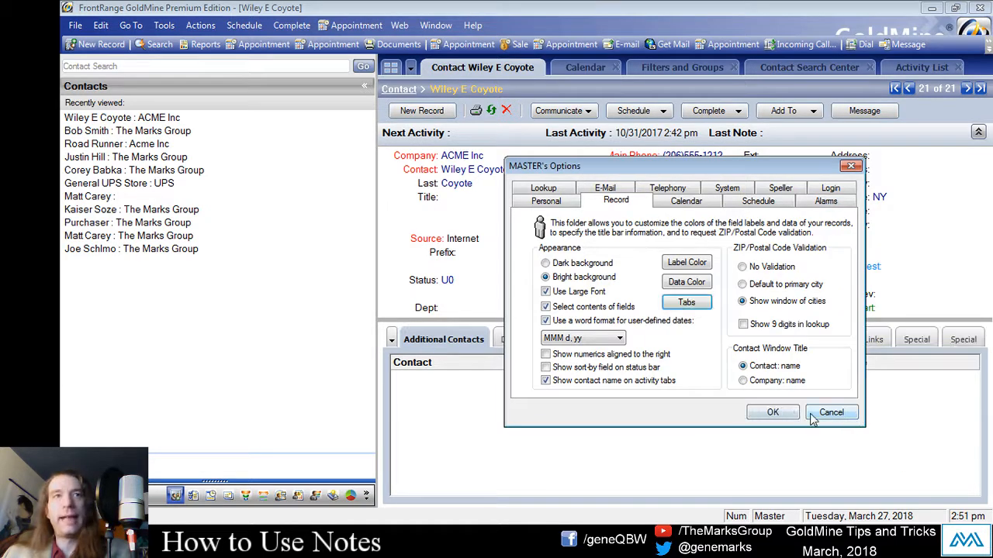
{"action": "left_click", "coordinate": [831, 413]}
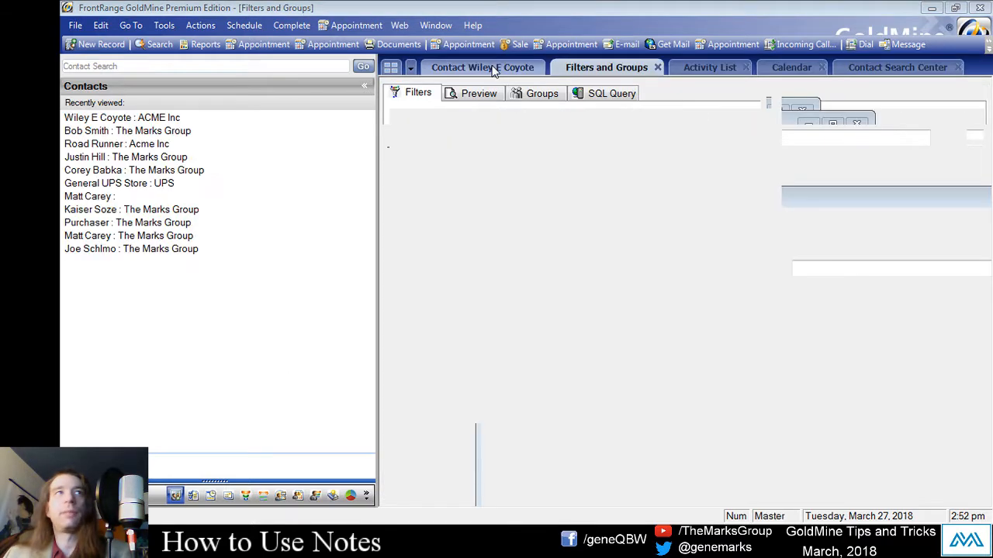
- Dismiss the tip of the day and examine the two Special tabs on the ACME Inc contact record
{"action": "left_click", "coordinate": [621, 326]}
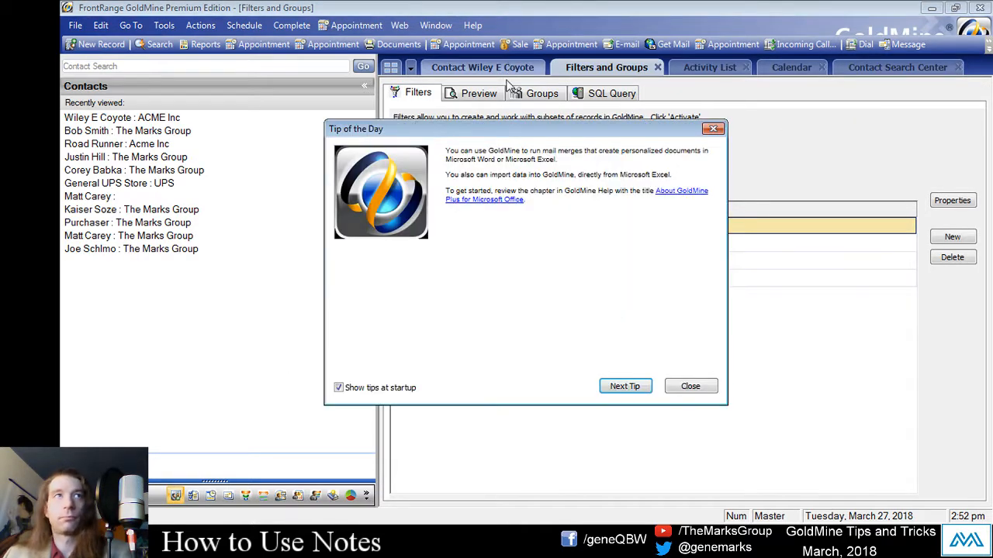
{"action": "left_click", "coordinate": [690, 386]}
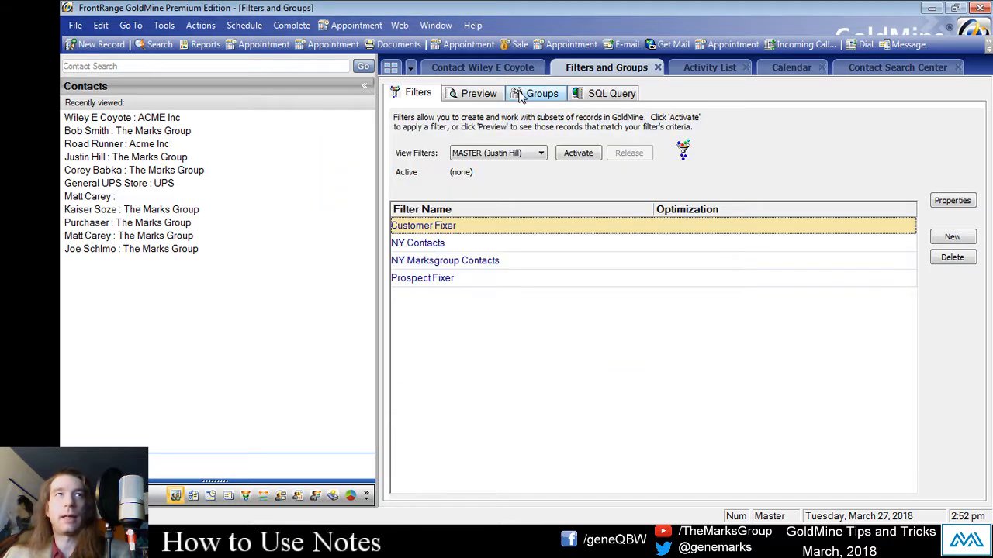
{"action": "left_click", "coordinate": [512, 68]}
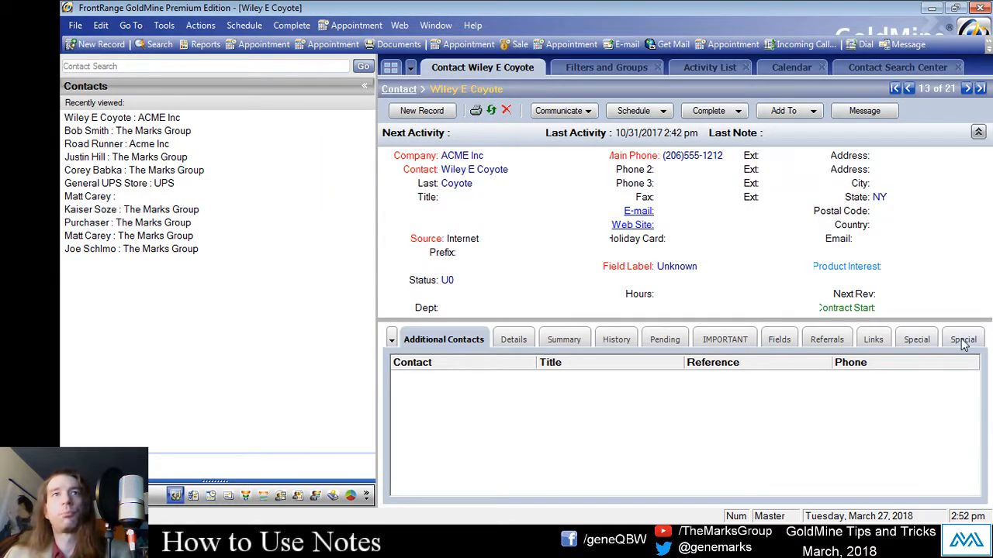
{"action": "left_click", "coordinate": [962, 341]}
{"action": "left_click", "coordinate": [916, 339]}
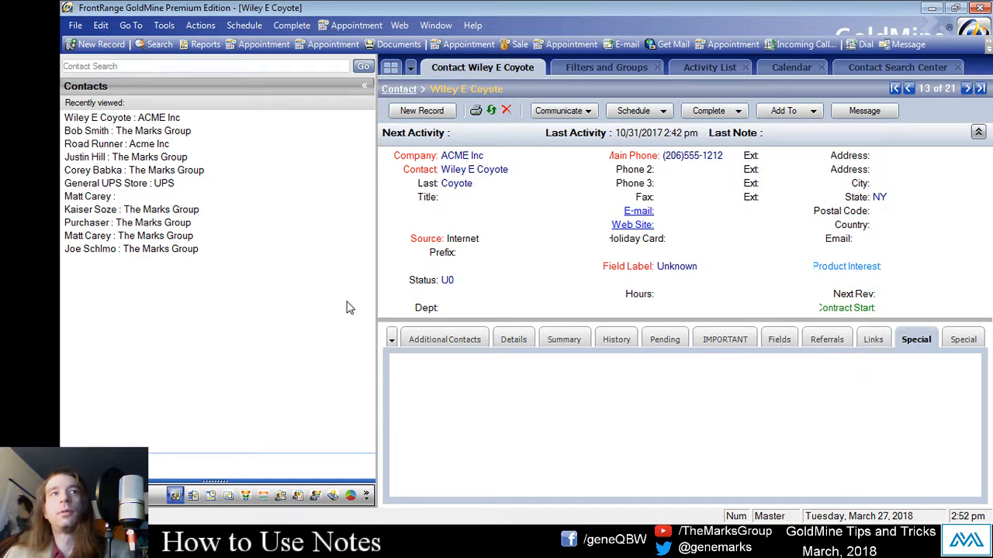
- Display the Extra Shipping Info tab on the ACME Inc contact record
{"action": "left_click", "coordinate": [392, 339]}
{"action": "left_click", "coordinate": [836, 428]}
{"action": "left_click", "coordinate": [393, 339]}
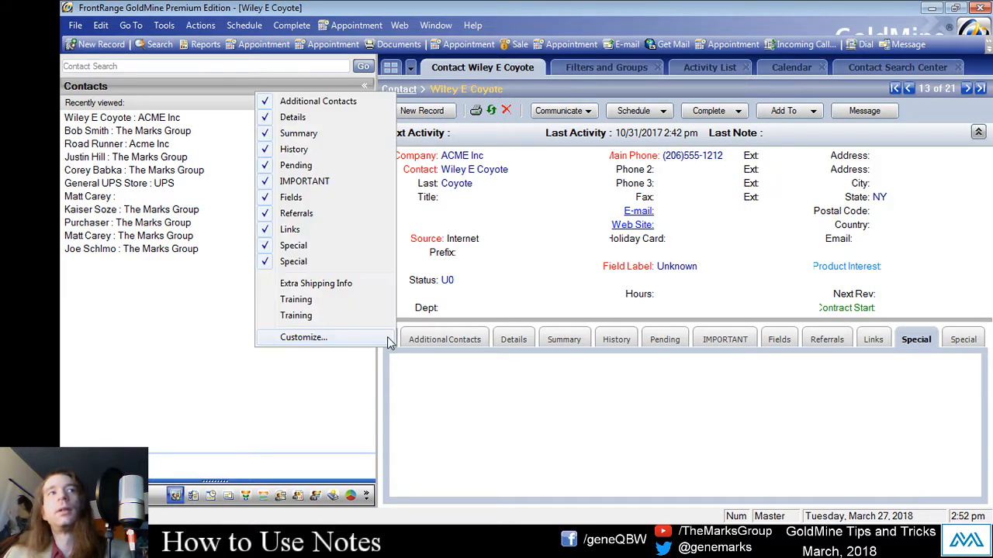
{"action": "left_click", "coordinate": [305, 283]}
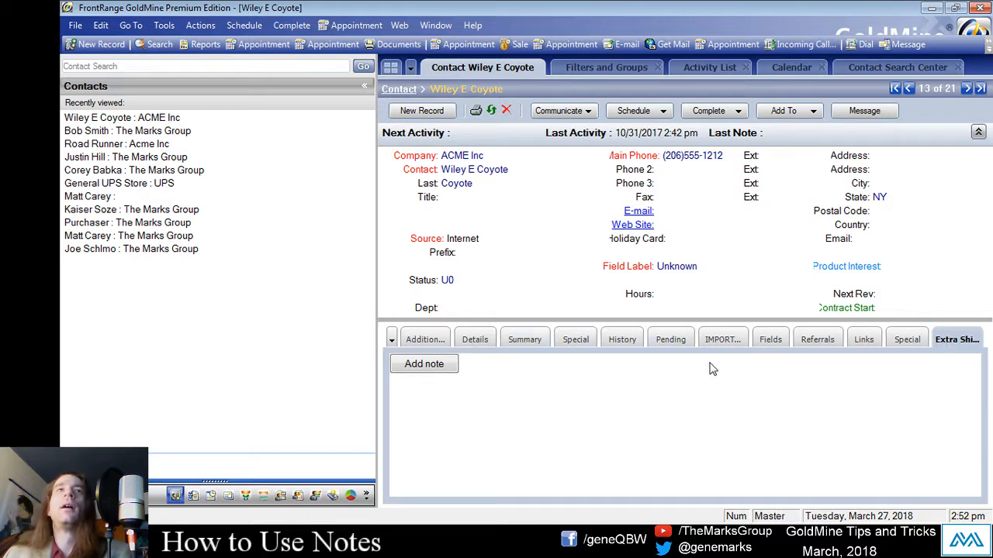
- Move the contact record's Referrals tab to directly after Details
{"action": "left_click", "coordinate": [163, 24]}
{"action": "left_click", "coordinate": [793, 413]}
{"action": "left_click_drag", "start_coordinate": [818, 339], "coordinate": [525, 345]}
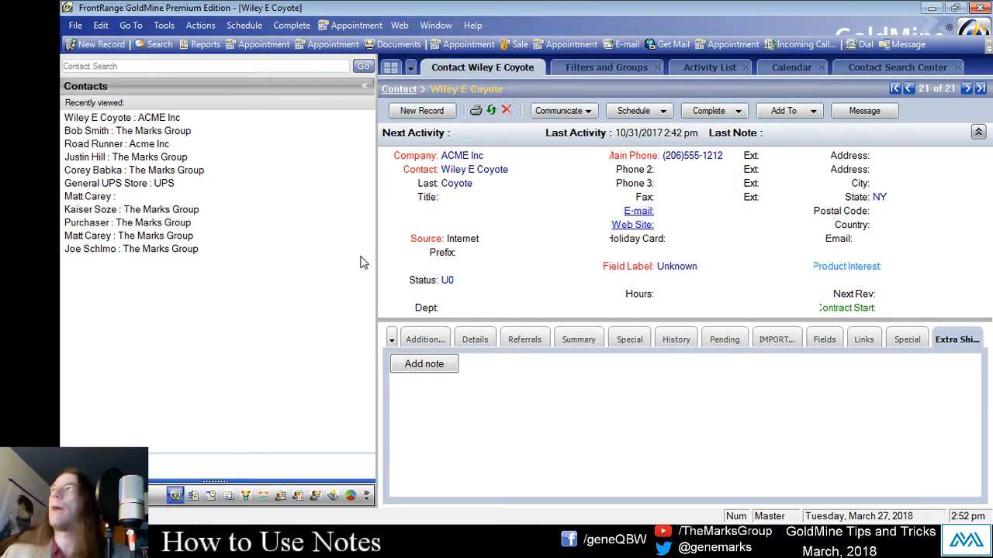
- Check the order and selection of MASTER's available tabs, including Extra Shipping Info, and cancel out of the options
{"action": "left_click", "coordinate": [174, 27]}
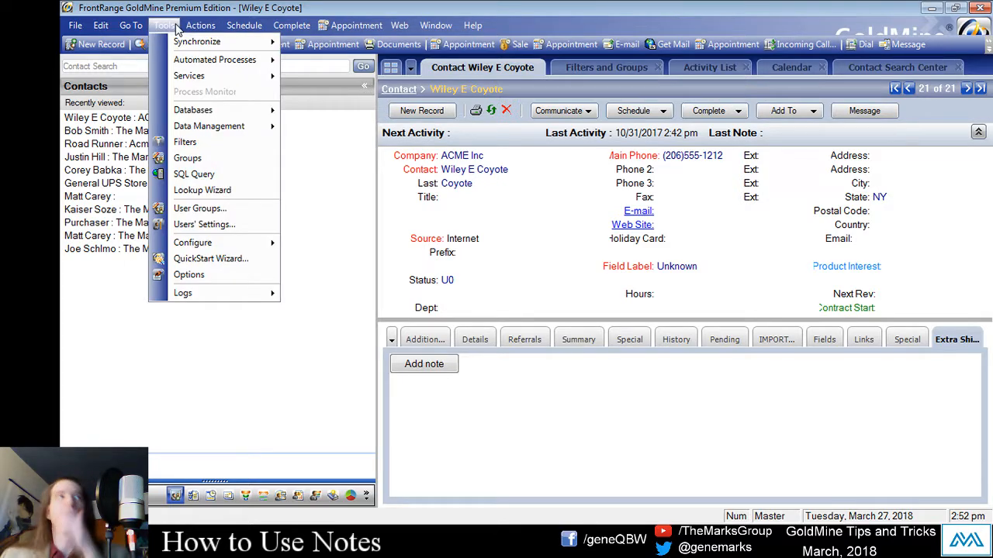
{"action": "left_click", "coordinate": [206, 276]}
{"action": "left_click", "coordinate": [599, 200]}
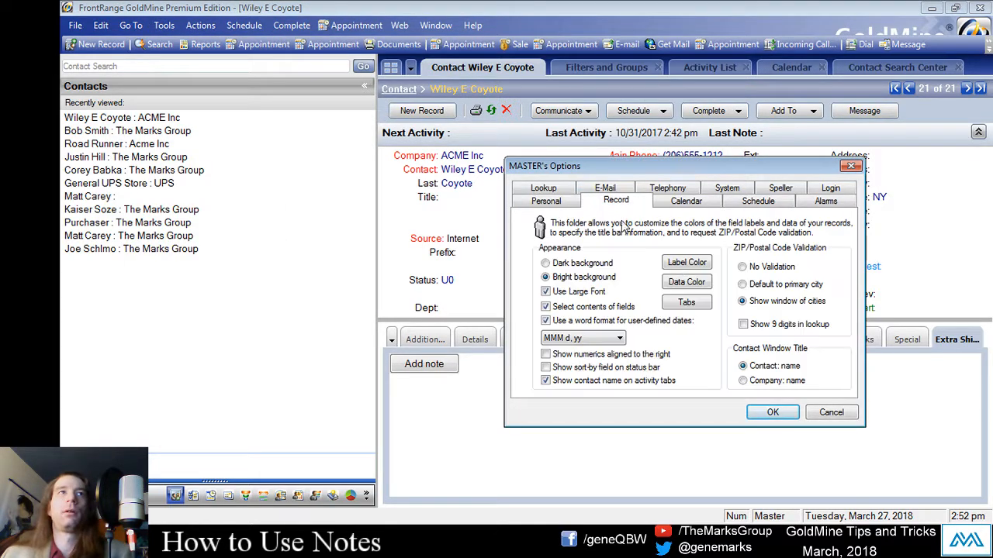
{"action": "left_click", "coordinate": [678, 311]}
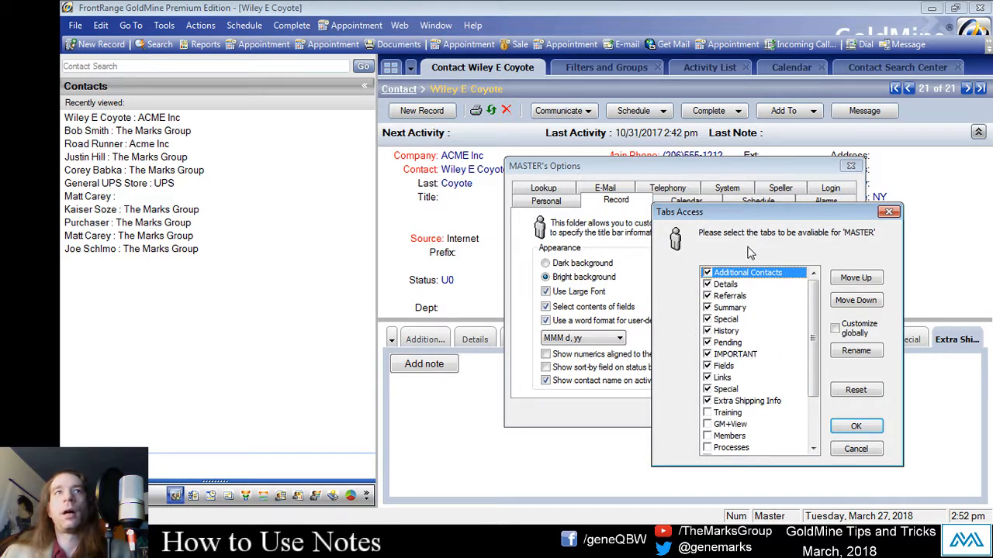
{"action": "left_click_drag", "start_coordinate": [759, 213], "coordinate": [586, 167]}
{"action": "left_click", "coordinate": [591, 355]}
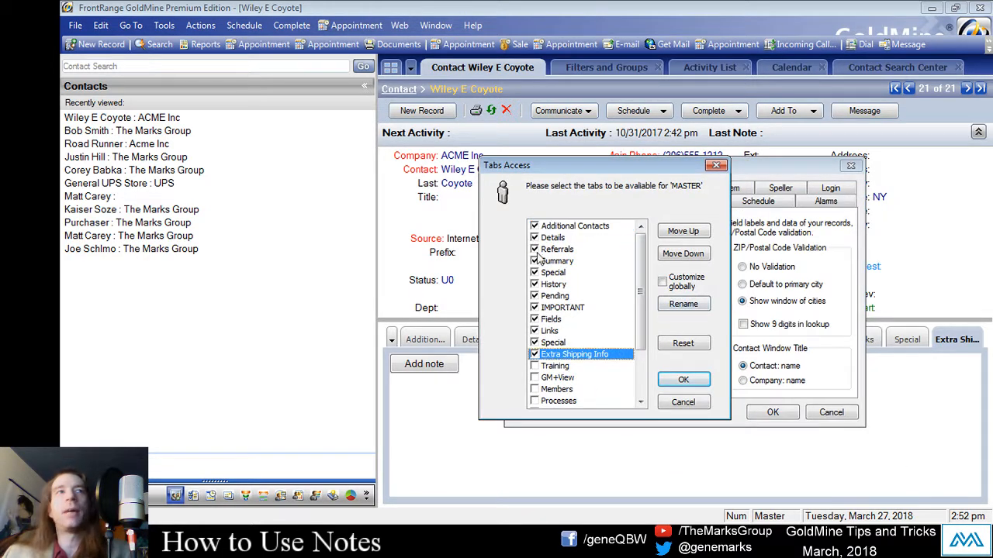
{"action": "left_click", "coordinate": [680, 404]}
{"action": "left_click", "coordinate": [852, 414]}
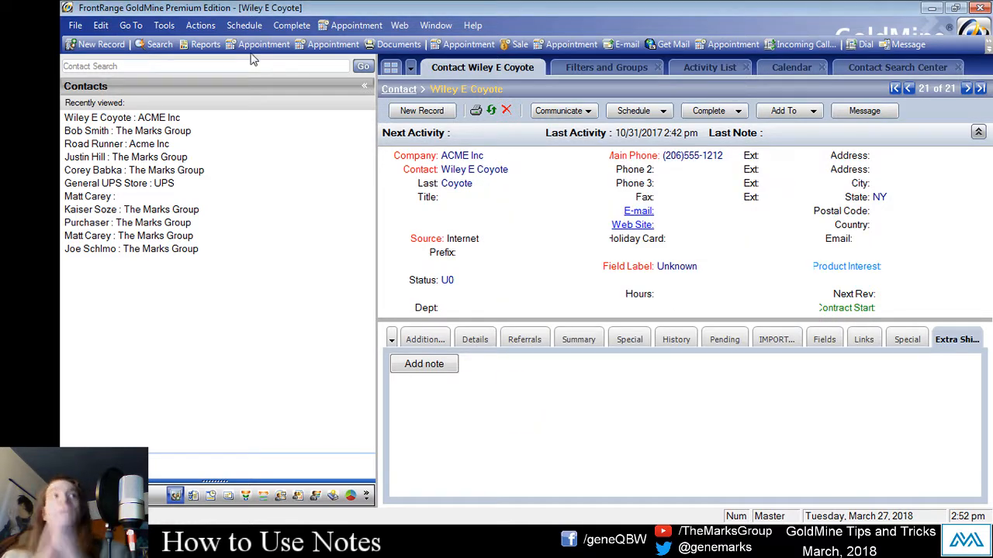
- Deselect the Referrals tab in MASTER's Tabs Access settings
{"action": "left_click", "coordinate": [169, 27]}
{"action": "left_click", "coordinate": [200, 274]}
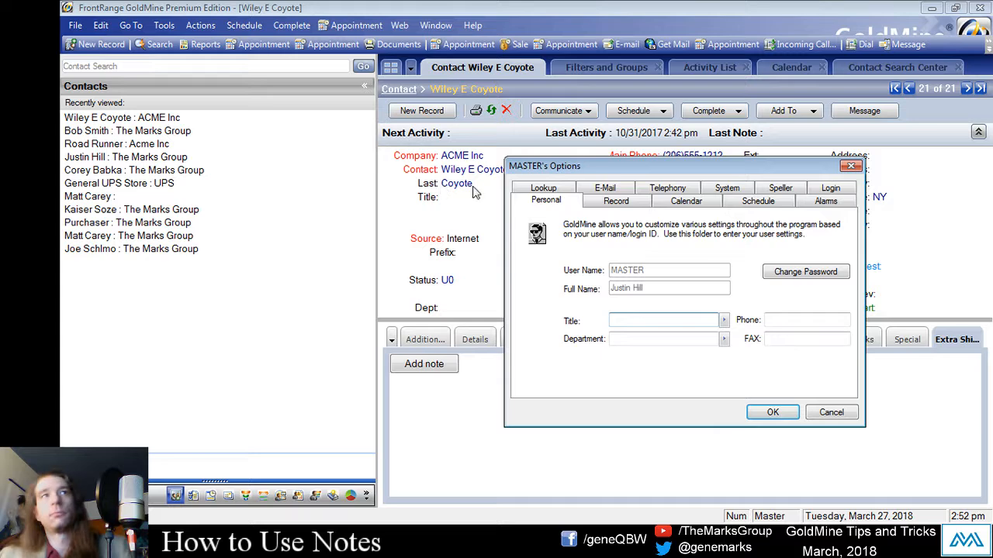
{"action": "left_click", "coordinate": [625, 207]}
{"action": "left_click", "coordinate": [687, 302]}
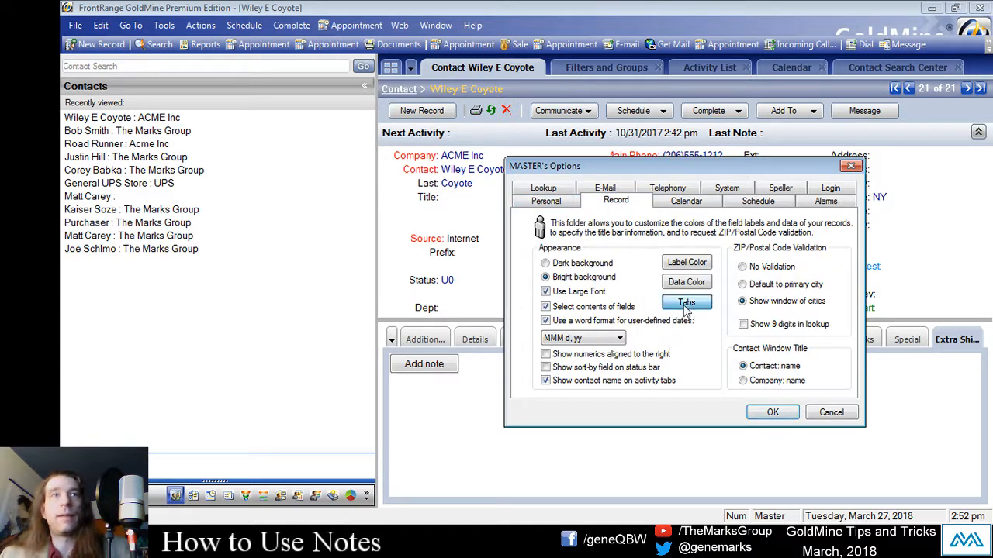
{"action": "left_click_drag", "start_coordinate": [767, 220], "coordinate": [577, 158]}
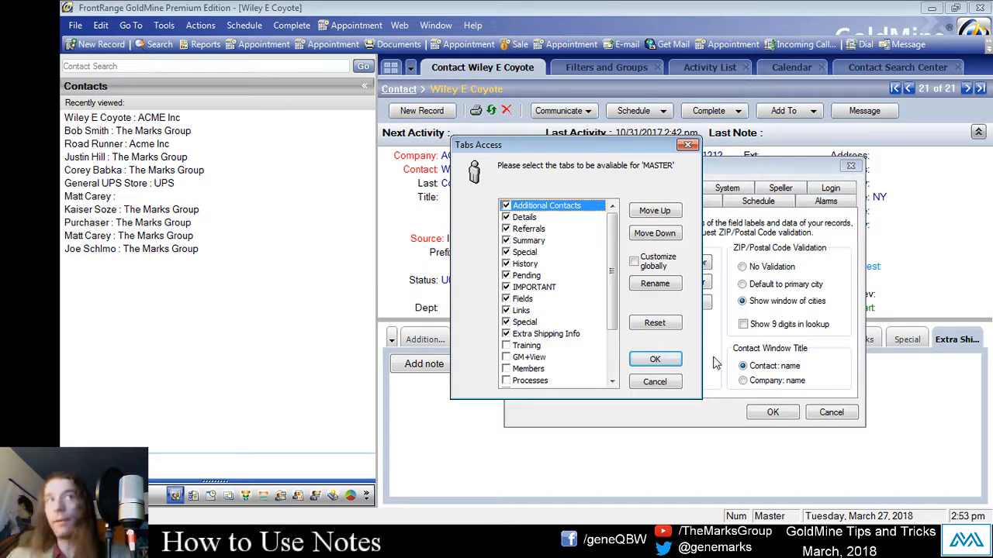
{"action": "left_click", "coordinate": [541, 335]}
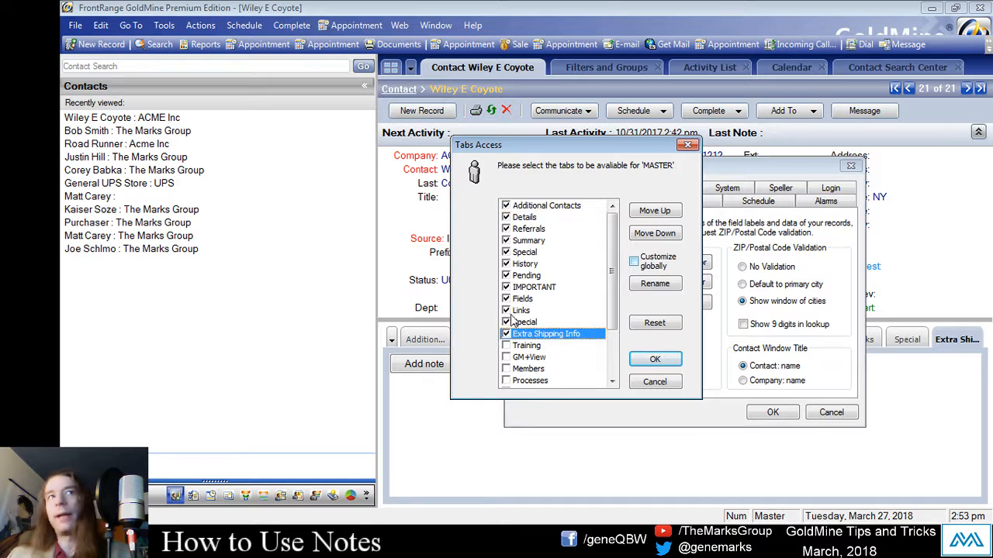
{"action": "left_click", "coordinate": [504, 230]}
{"action": "left_click", "coordinate": [550, 229]}
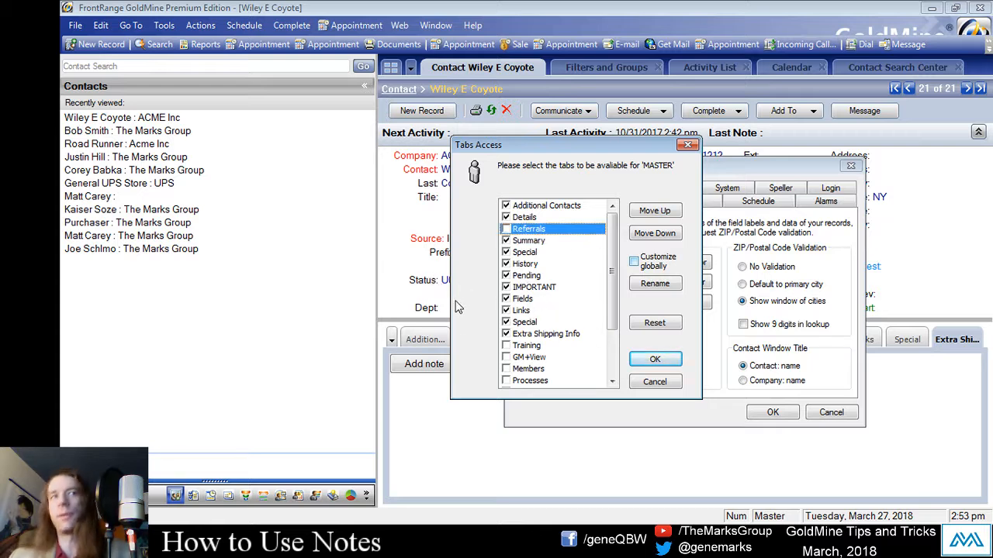
- Examine the default and custom label of the Extra Shipping Info tab, cancelling the label edit
{"action": "left_click", "coordinate": [533, 333]}
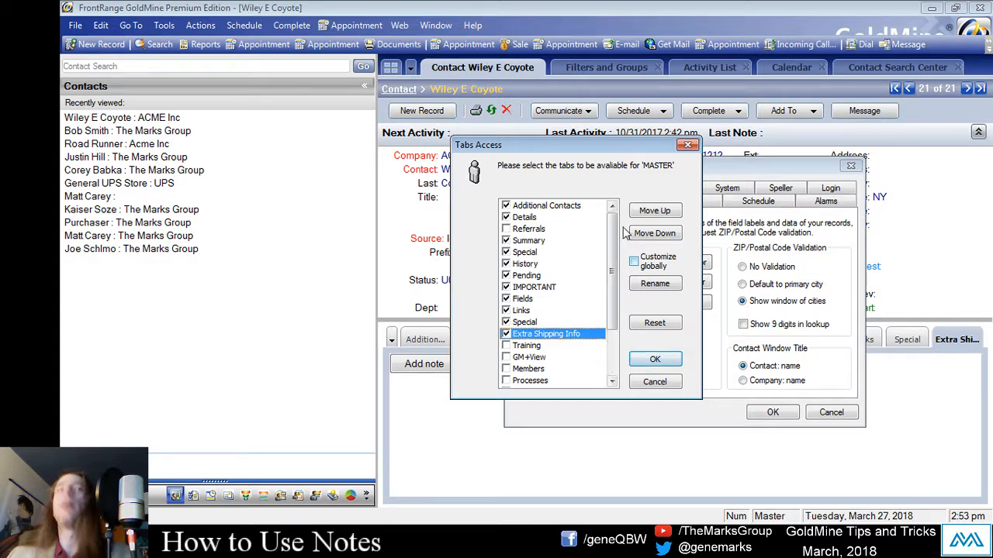
{"action": "left_click", "coordinate": [655, 283]}
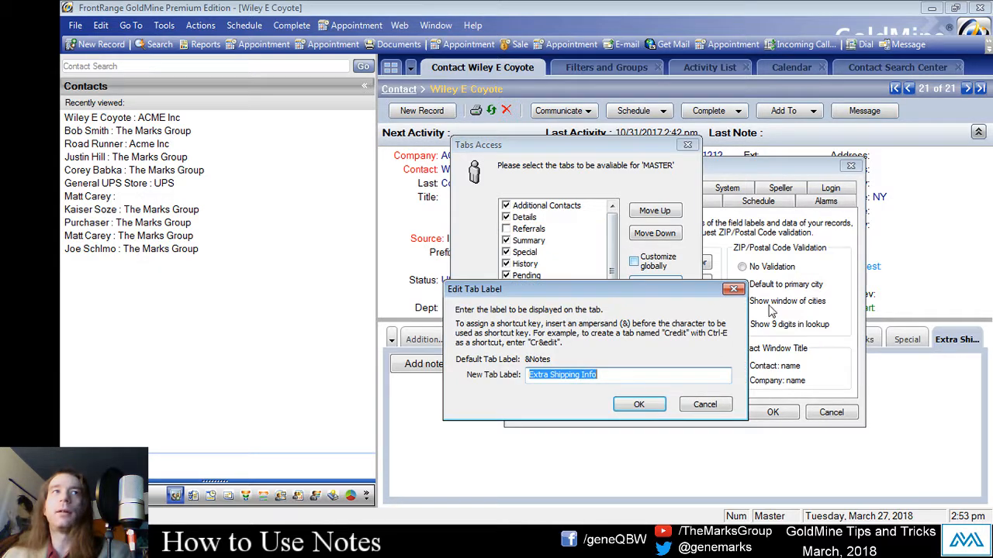
{"action": "left_click_drag", "start_coordinate": [638, 293], "coordinate": [731, 147]}
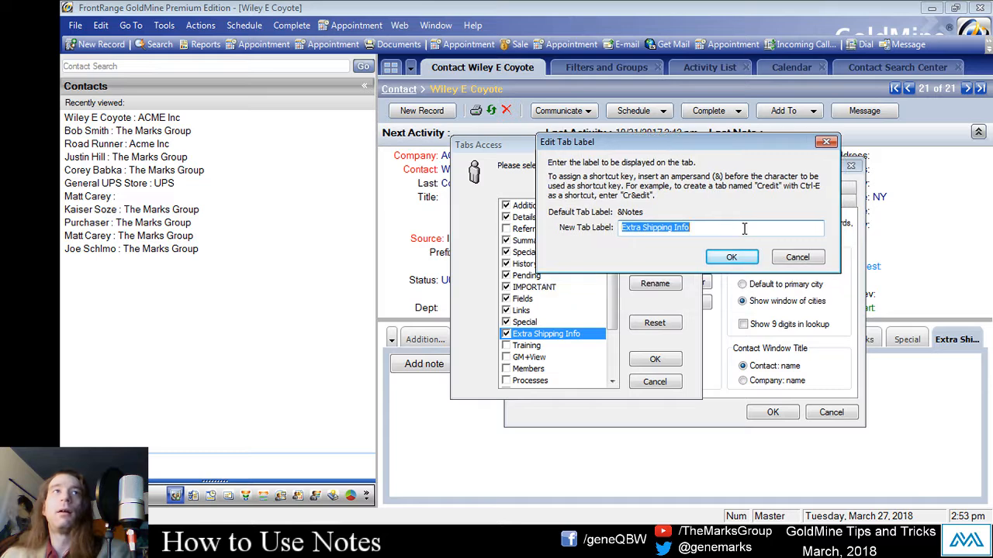
{"action": "left_click", "coordinate": [797, 261]}
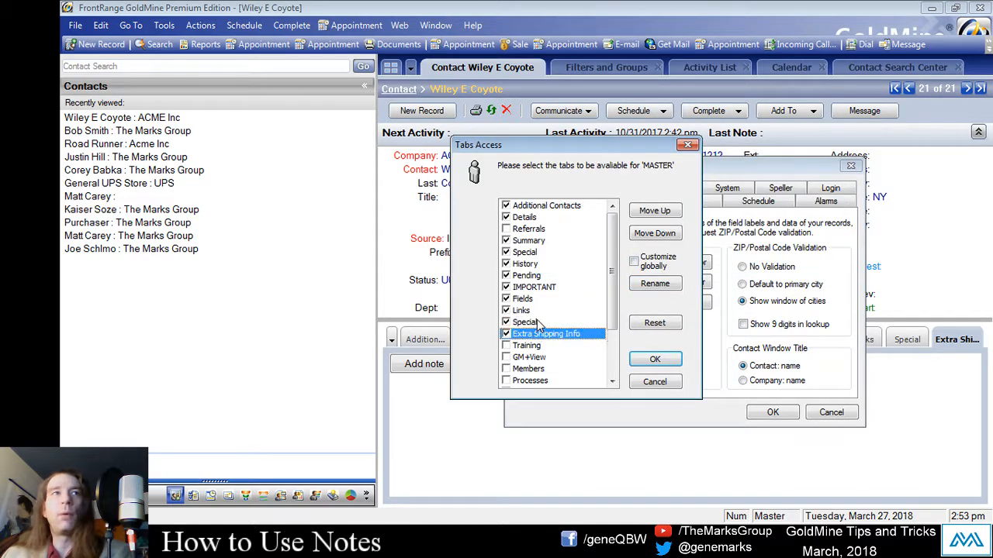
- Rename the Extra Shipping Info tab to Notes and accept the changes to MASTER's Tabs Access settings and options
{"action": "left_click", "coordinate": [654, 284]}
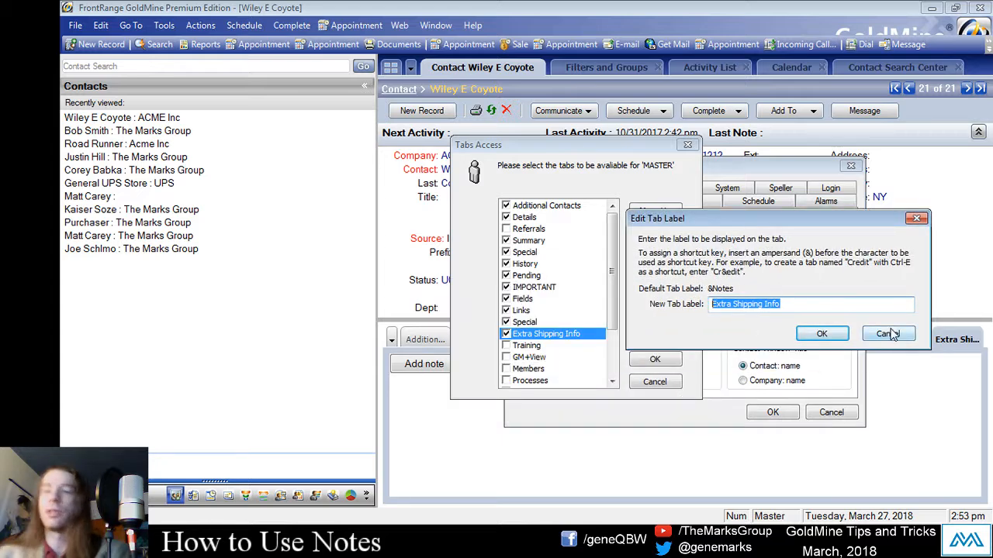
{"action": "type", "text": "Notes"}
{"action": "left_click", "coordinate": [821, 333]}
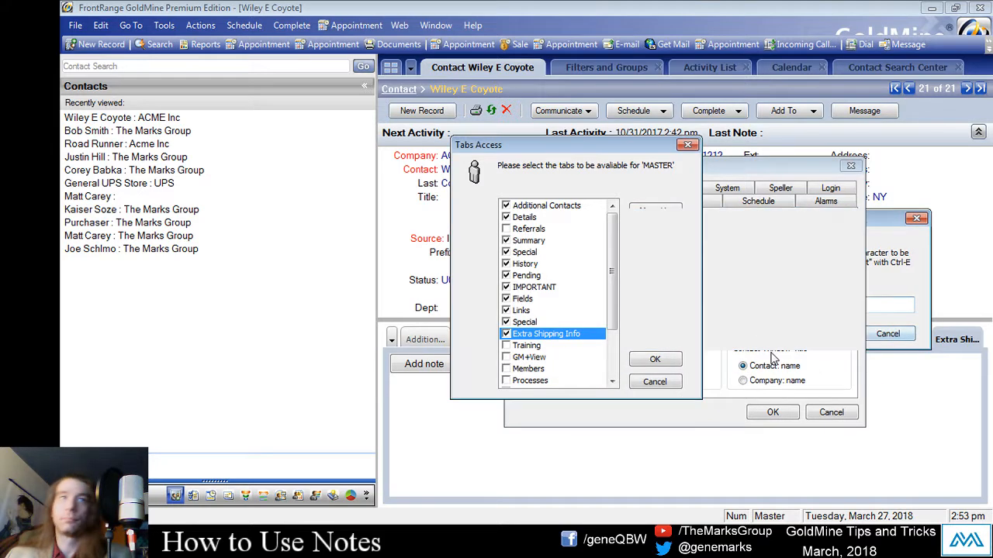
{"action": "left_click", "coordinate": [654, 359]}
{"action": "left_click", "coordinate": [783, 414]}
- Restart GoldMine, dismiss the missing-file message and Tip of the Day, and return to the ACME Inc contact record
{"action": "left_click", "coordinate": [980, 8]}
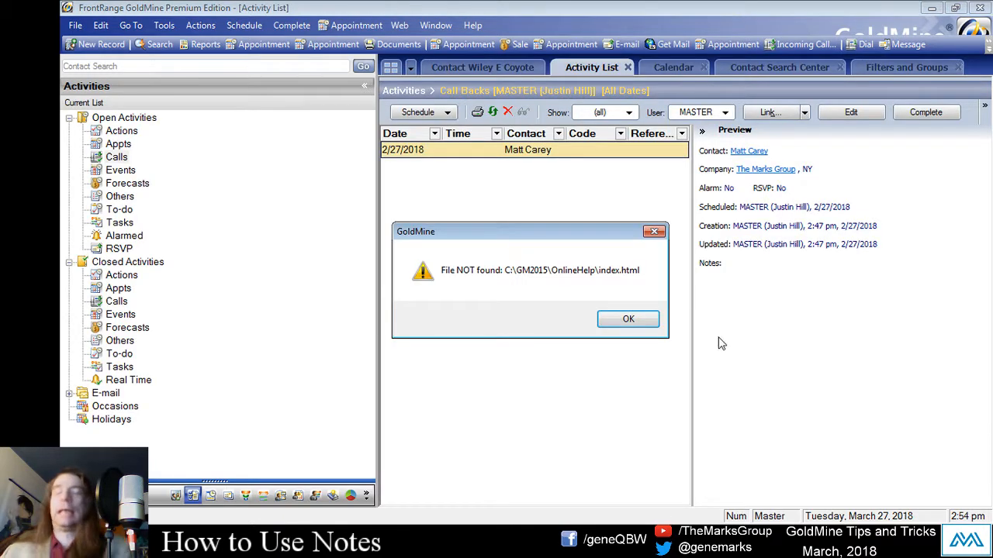
{"action": "left_click", "coordinate": [642, 318]}
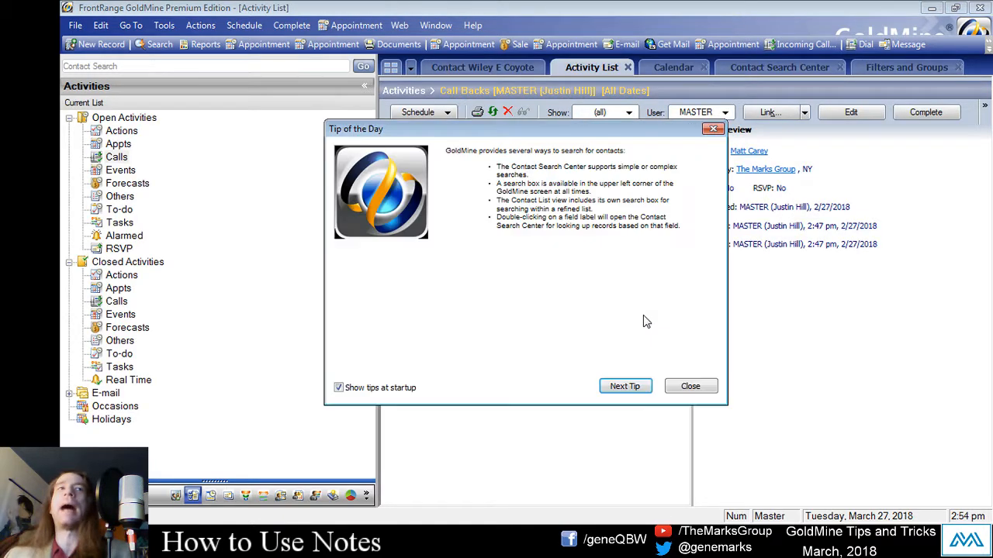
{"action": "left_click", "coordinate": [687, 386]}
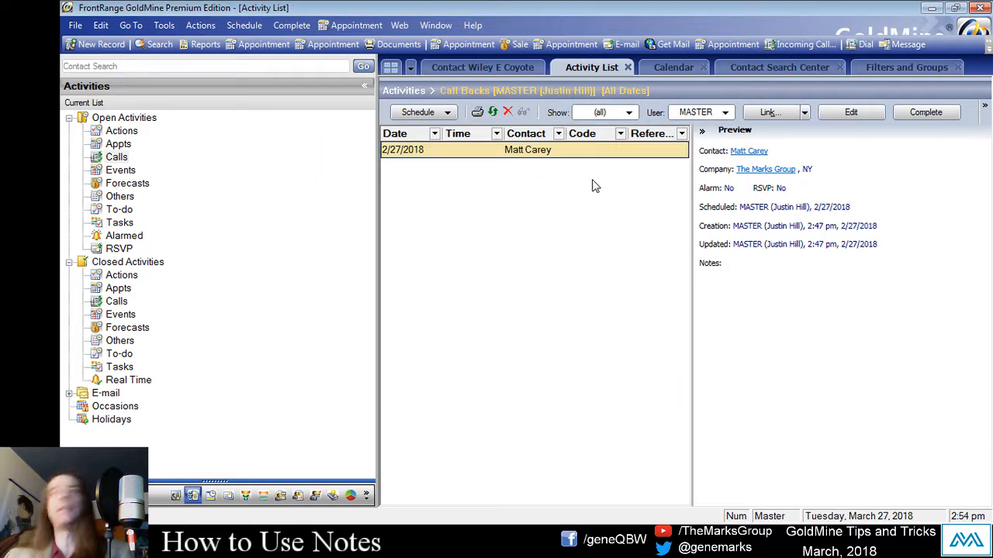
{"action": "left_click", "coordinate": [488, 68]}
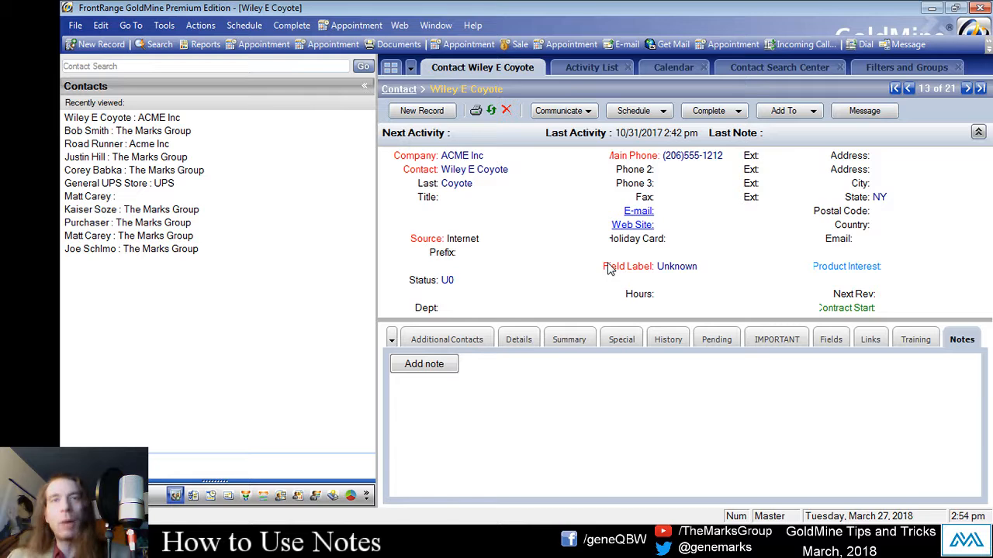
- Add and save the note "called him. he says interested." on the ACME Inc contact record
{"action": "left_click", "coordinate": [434, 372]}
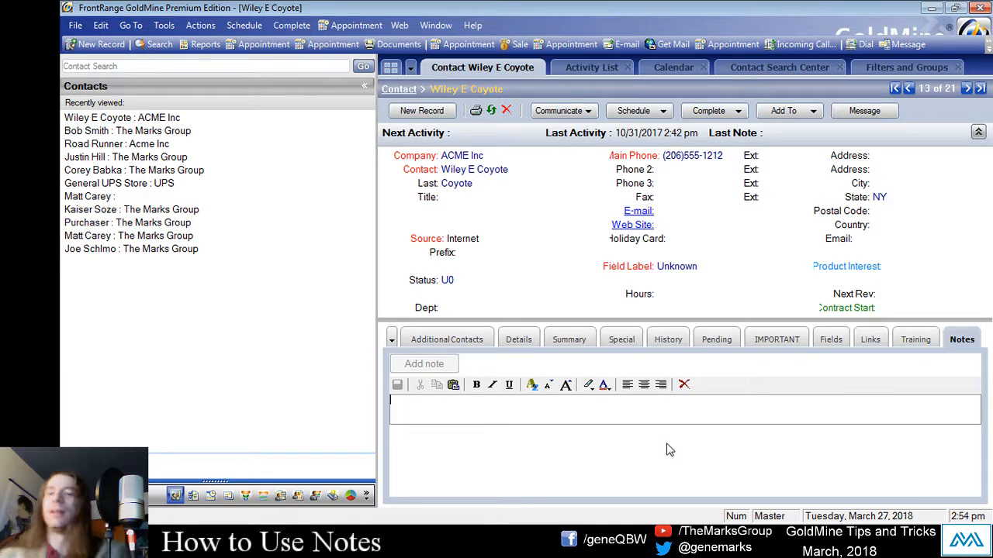
{"action": "type", "text": "called hi"}
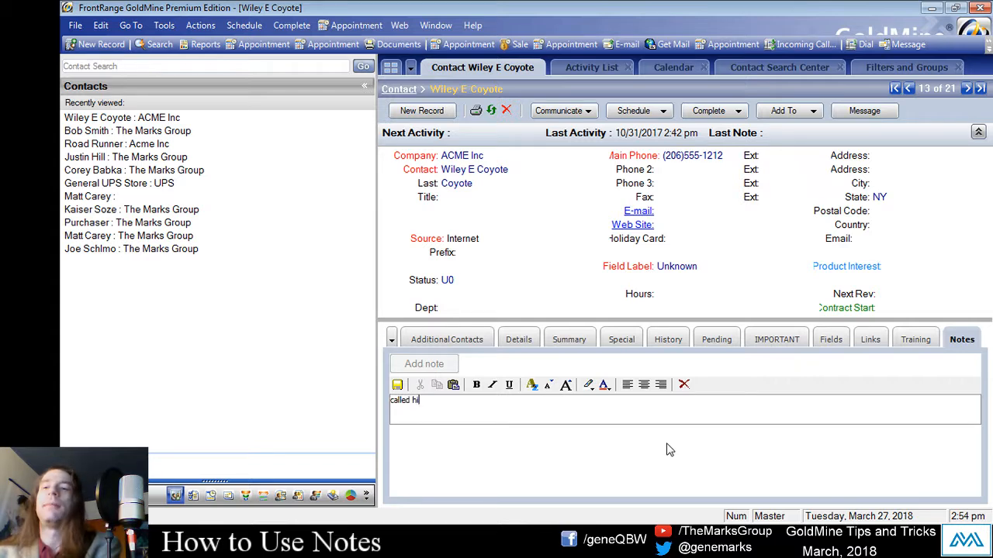
{"action": "type", "text": "m. he sa"}
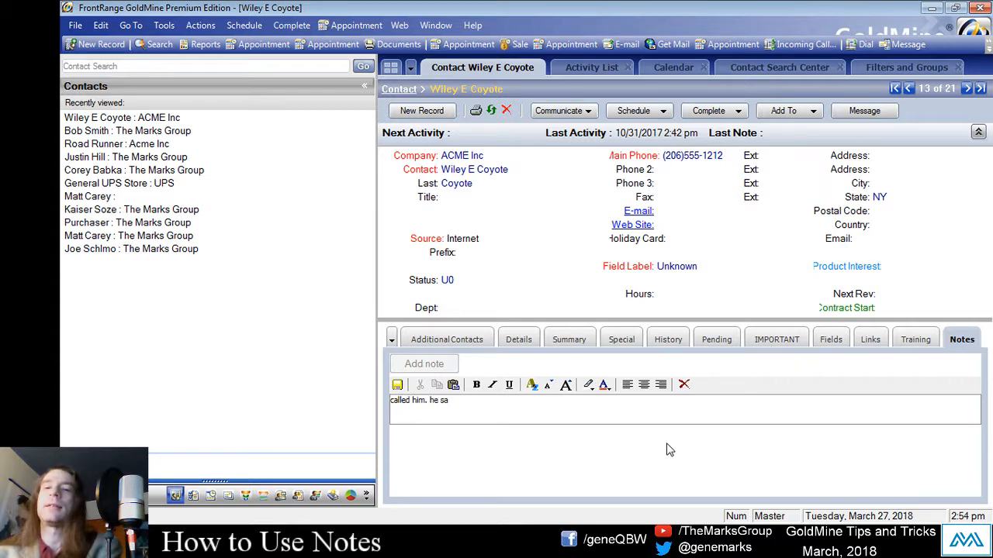
{"action": "type", "text": "ys interested."}
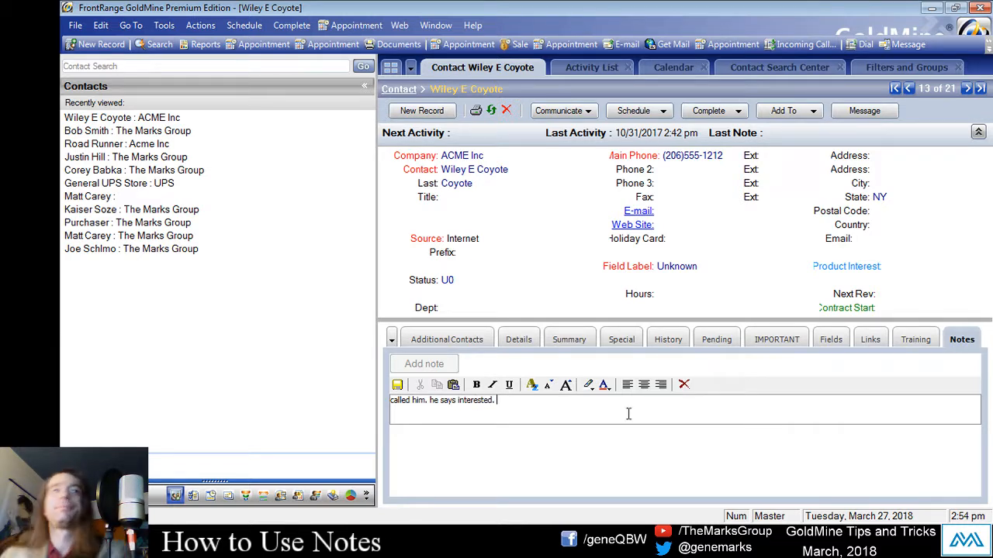
{"action": "left_click", "coordinate": [397, 386]}
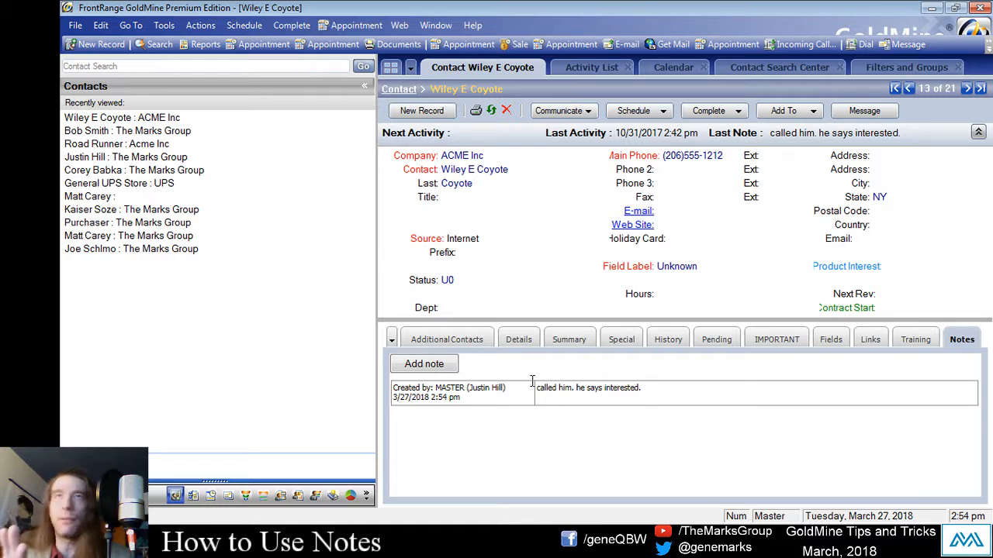
- Add and save a second note reading "Every note is separate." on the contact record
{"action": "left_click", "coordinate": [440, 364]}
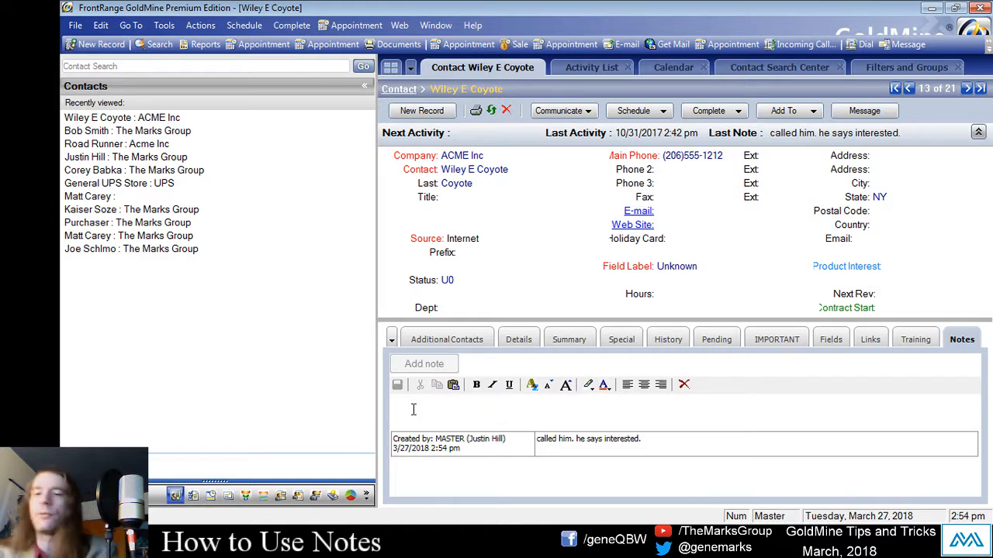
{"action": "type", "text": "Every note "}
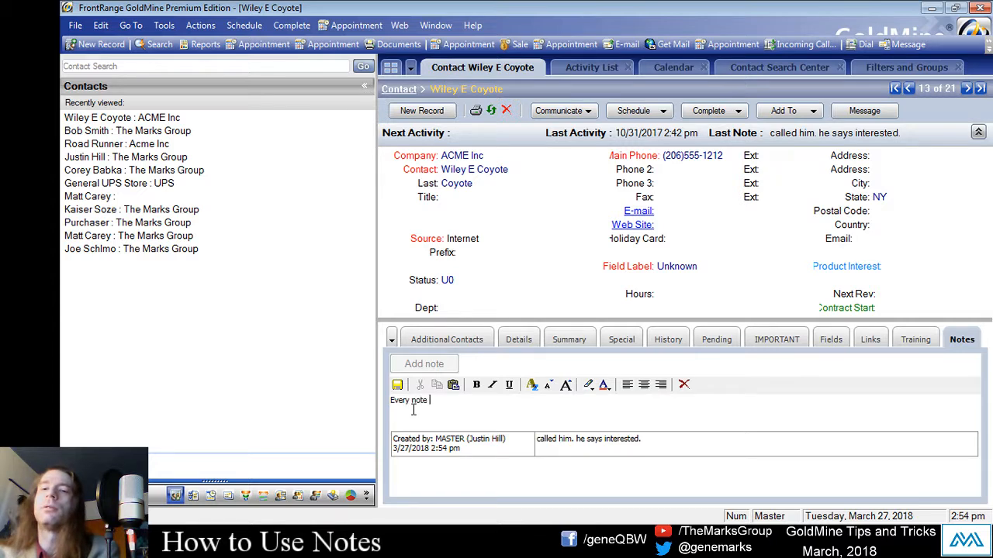
{"action": "type", "text": "is sep"}
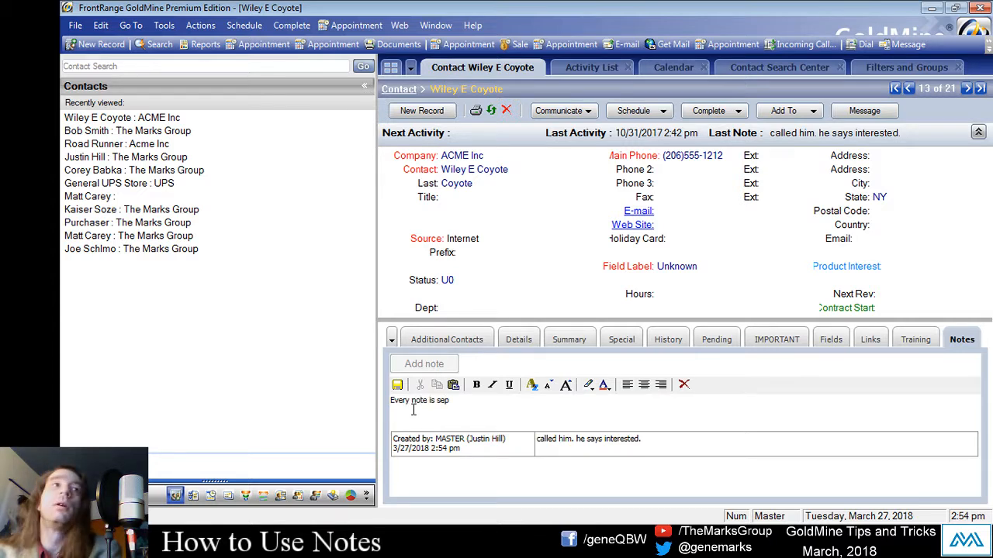
{"action": "type", "text": "arate."}
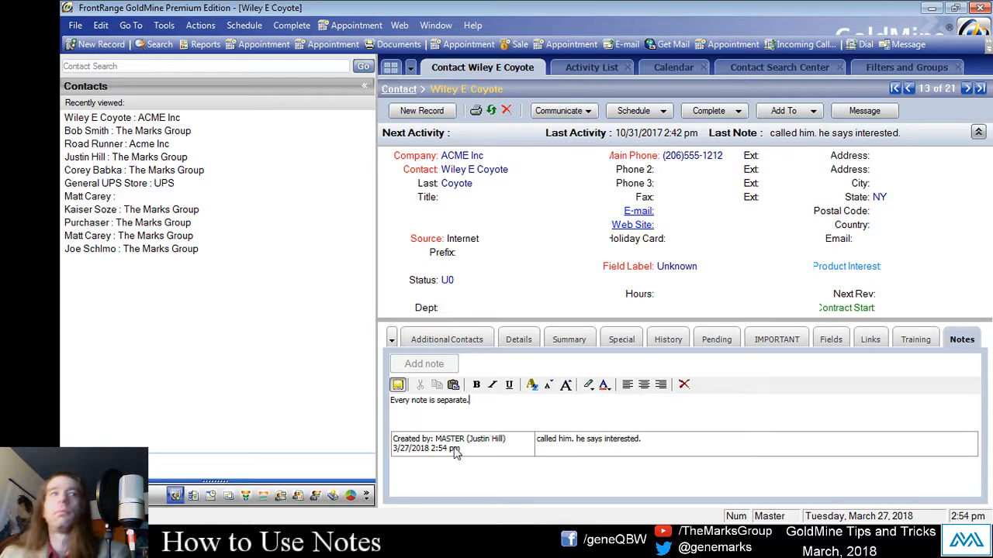
{"action": "left_click", "coordinate": [397, 384]}
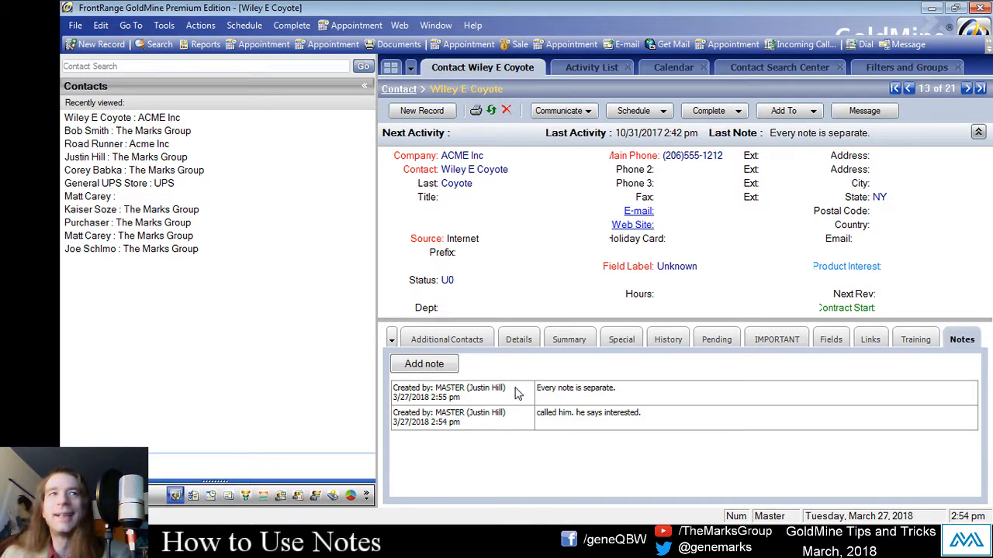
- Add and save the note "Every note has a date and an added by." and enlarge the contact record's notes area
{"action": "left_click", "coordinate": [425, 365]}
{"action": "type", "text": "Every notes"}
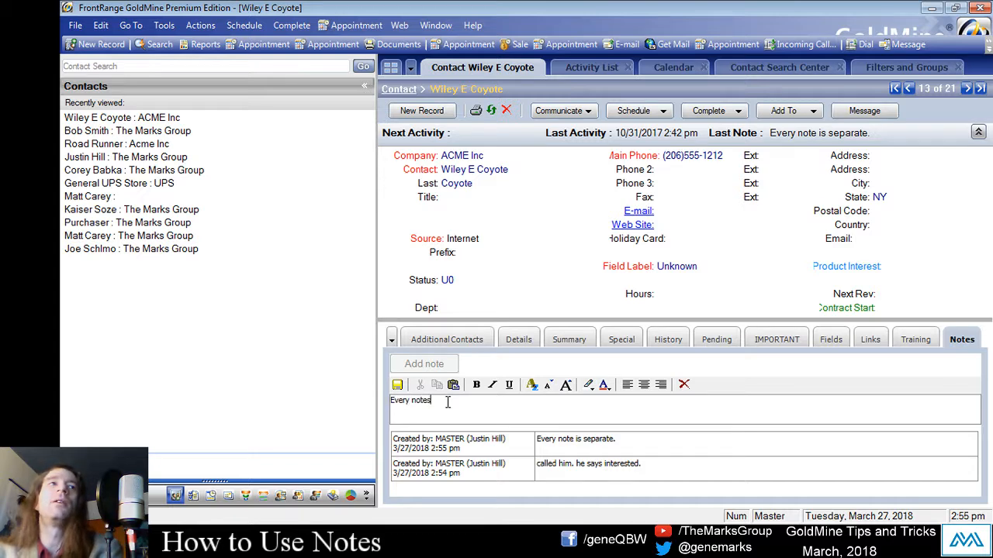
{"action": "key", "text": "BackSpace"}
{"action": "type", "text": "has a"}
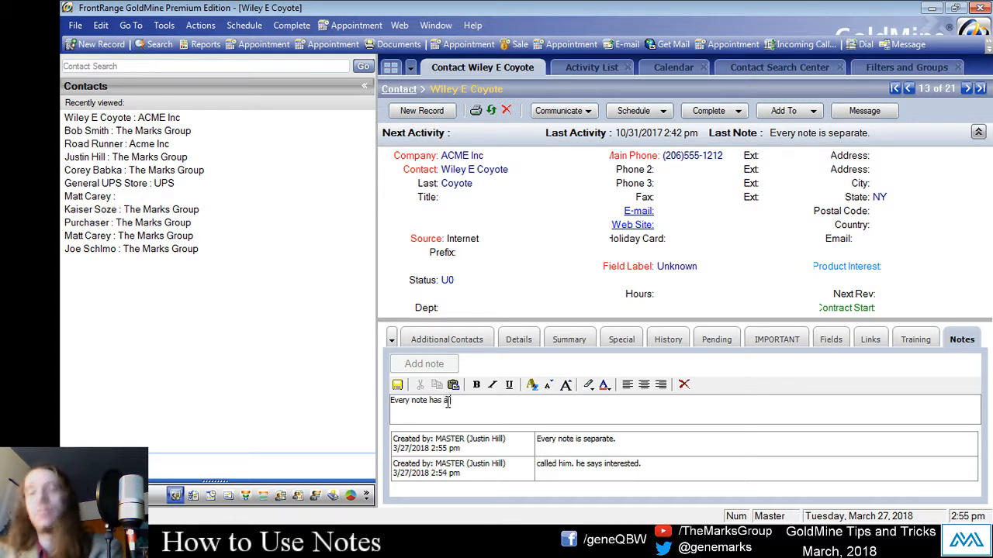
{"action": "type", "text": " date and a"}
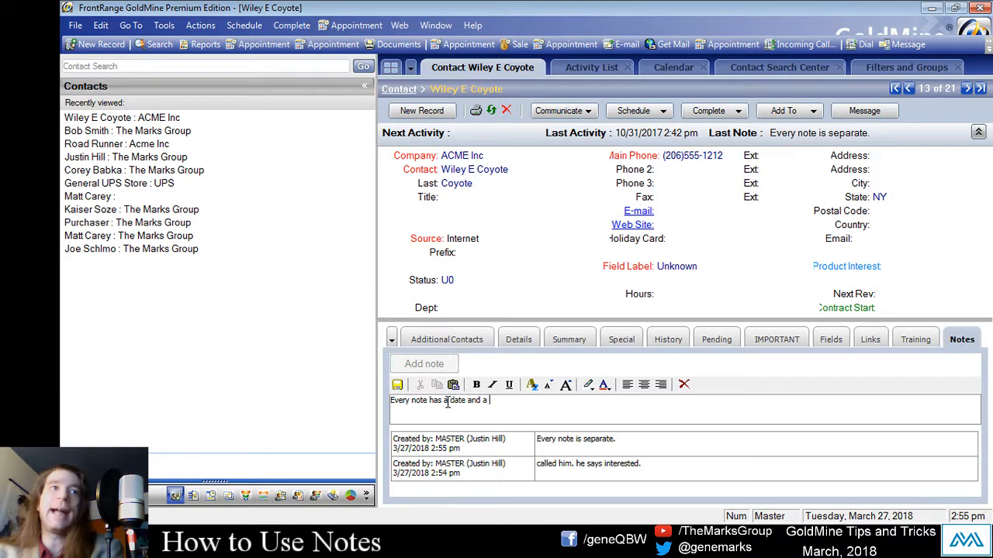
{"action": "type", "text": "n added bh"}
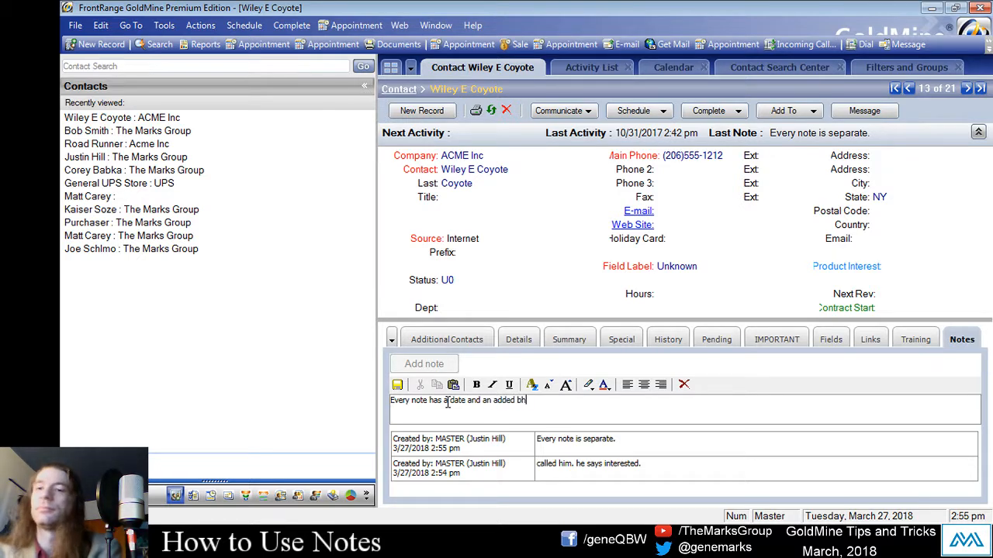
{"action": "type", "text": "y."}
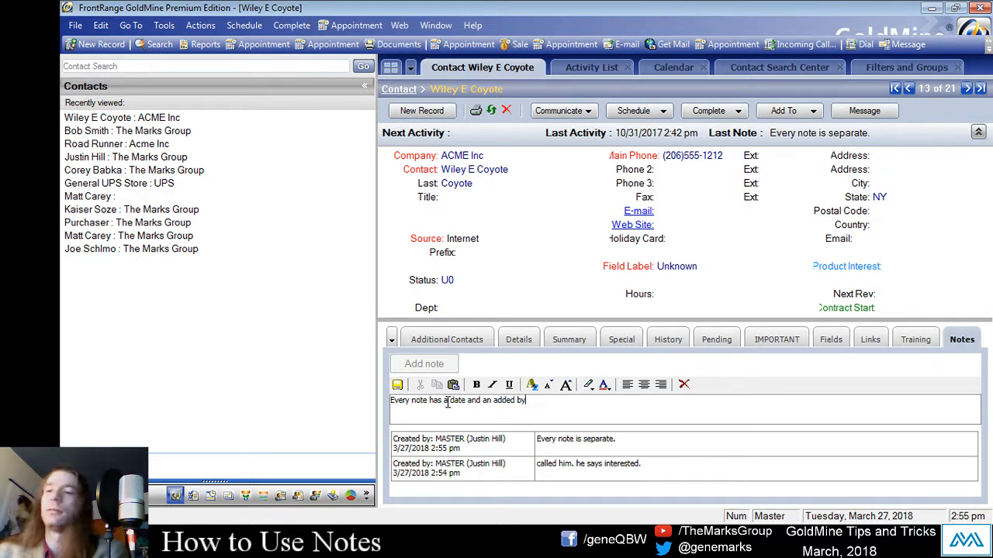
{"action": "left_click", "coordinate": [397, 385]}
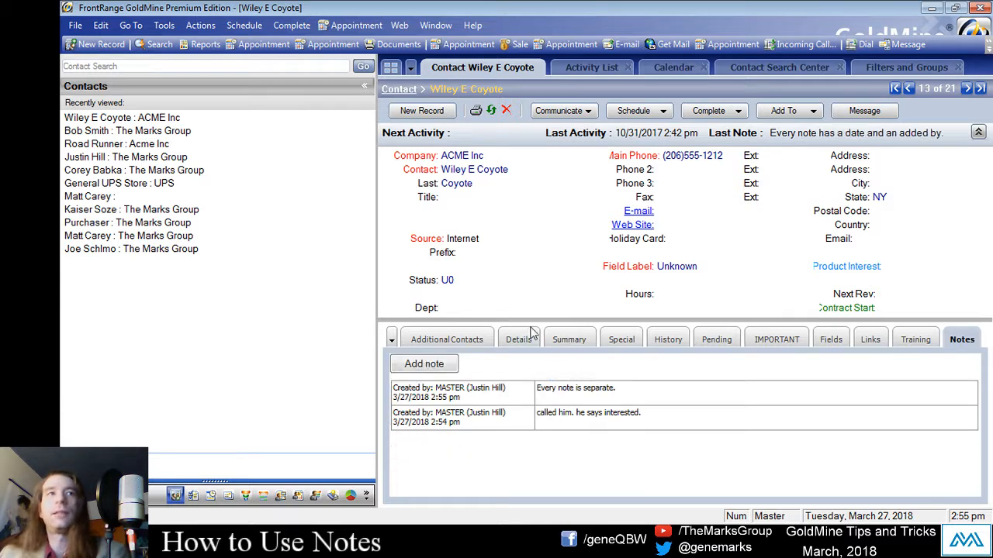
{"action": "left_click_drag", "start_coordinate": [556, 321], "coordinate": [556, 265]}
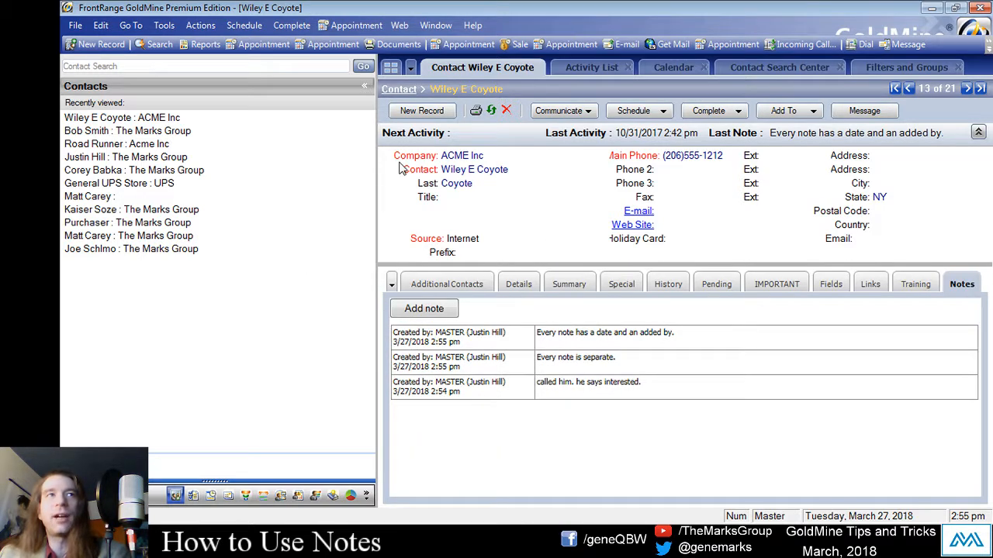
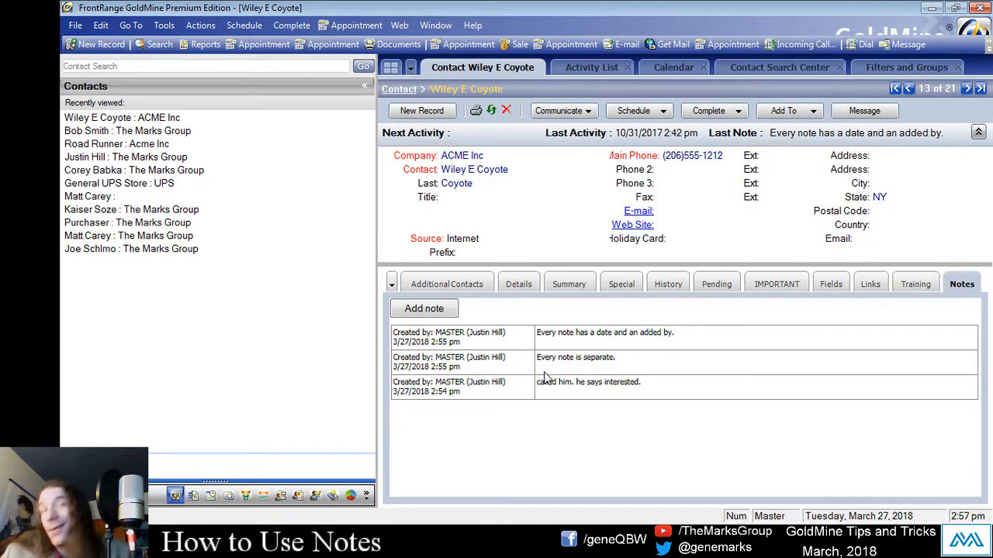
- Try the Customize globally option in MASTER's Tabs Access settings with the Notes tab kept selected, and cancel out of the options
{"action": "left_click", "coordinate": [163, 25]}
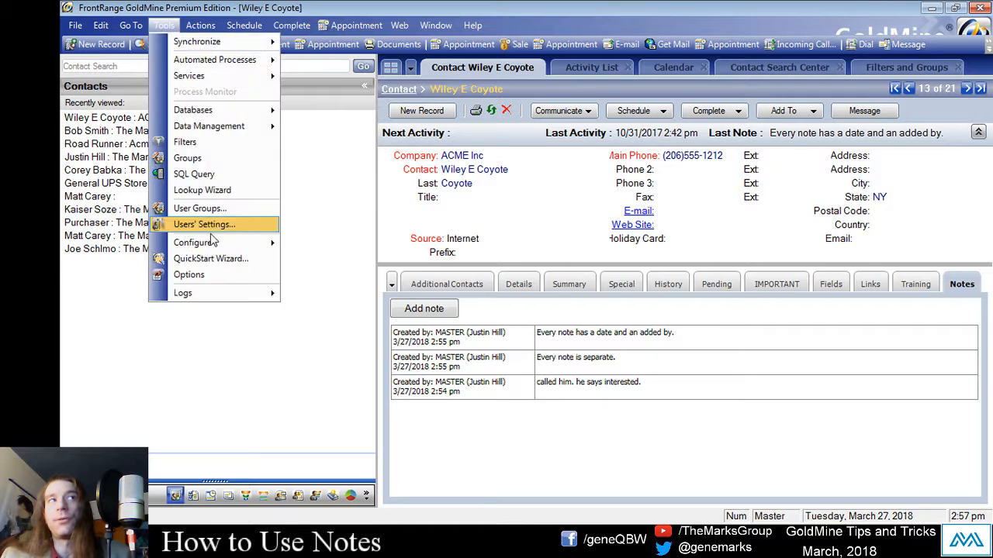
{"action": "left_click", "coordinate": [228, 278]}
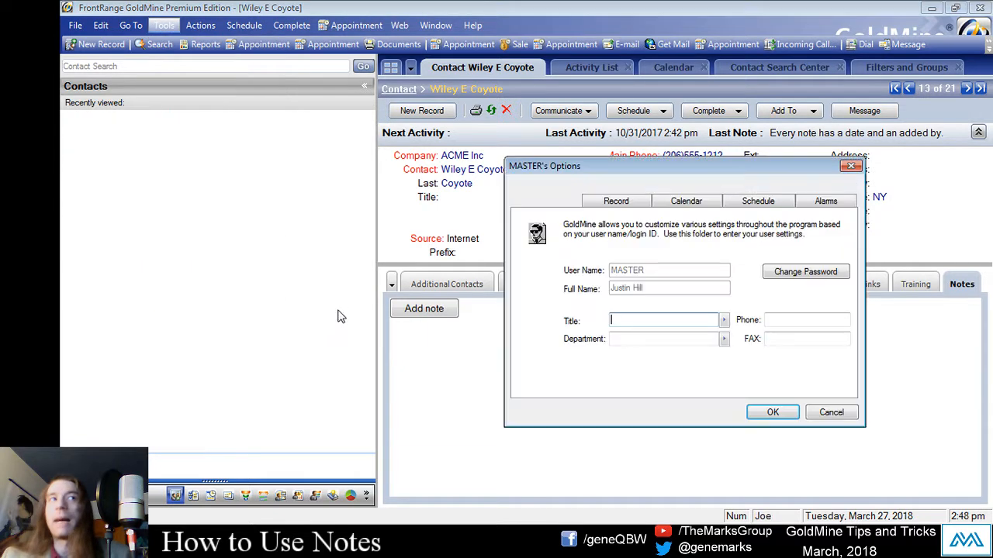
{"action": "left_click", "coordinate": [601, 204]}
{"action": "left_click", "coordinate": [685, 302]}
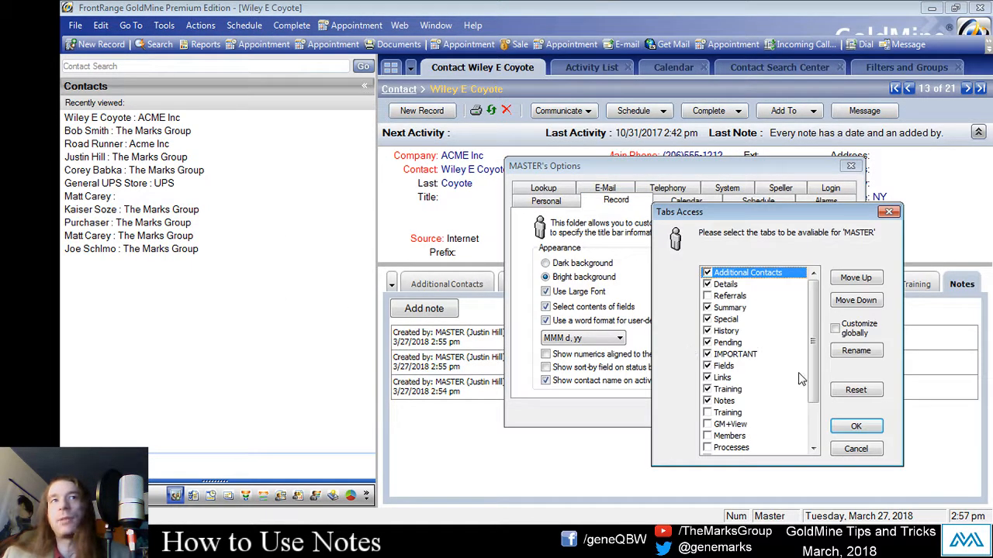
{"action": "left_click", "coordinate": [707, 401]}
{"action": "left_click", "coordinate": [707, 401]}
{"action": "left_click_drag", "start_coordinate": [753, 213], "coordinate": [648, 158]}
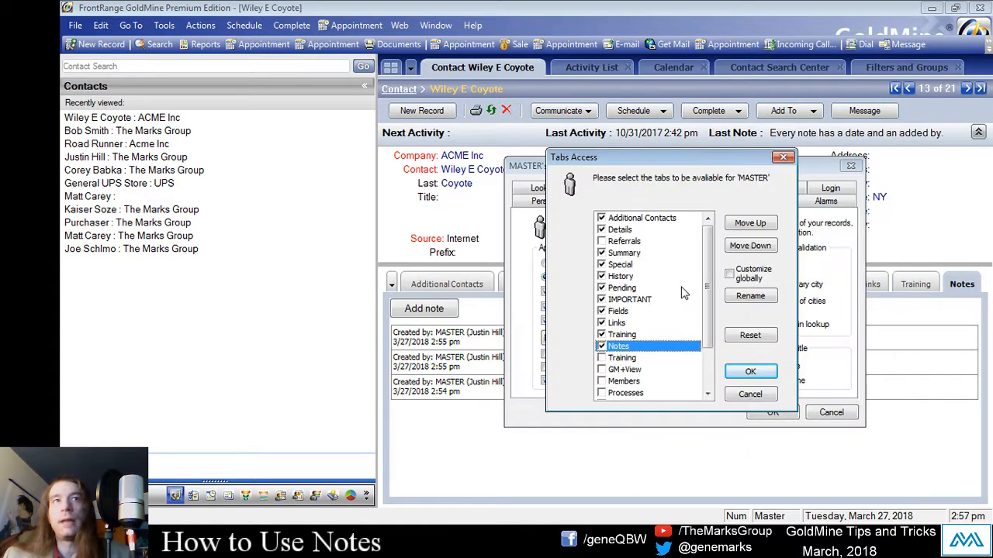
{"action": "left_click", "coordinate": [729, 275]}
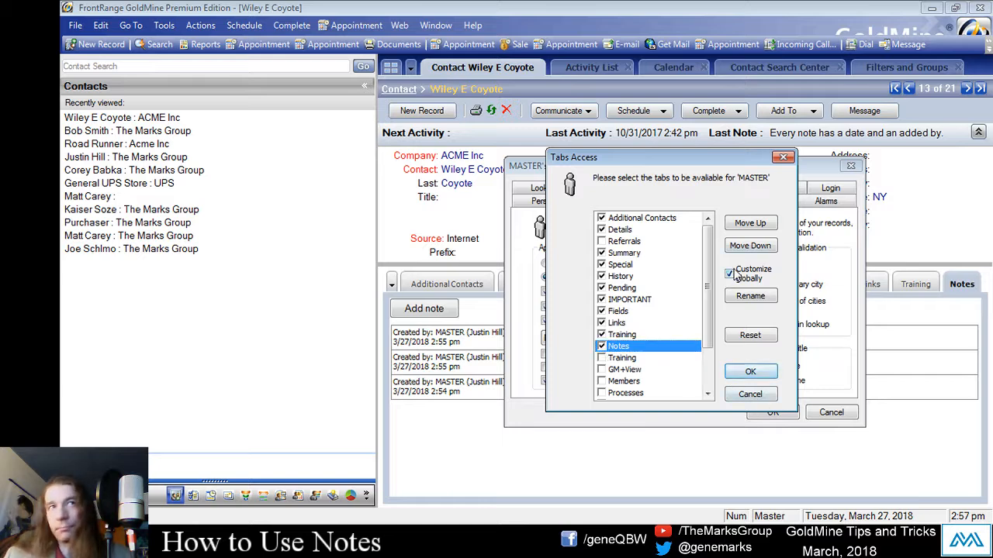
{"action": "left_click", "coordinate": [751, 394]}
{"action": "left_click", "coordinate": [826, 413]}
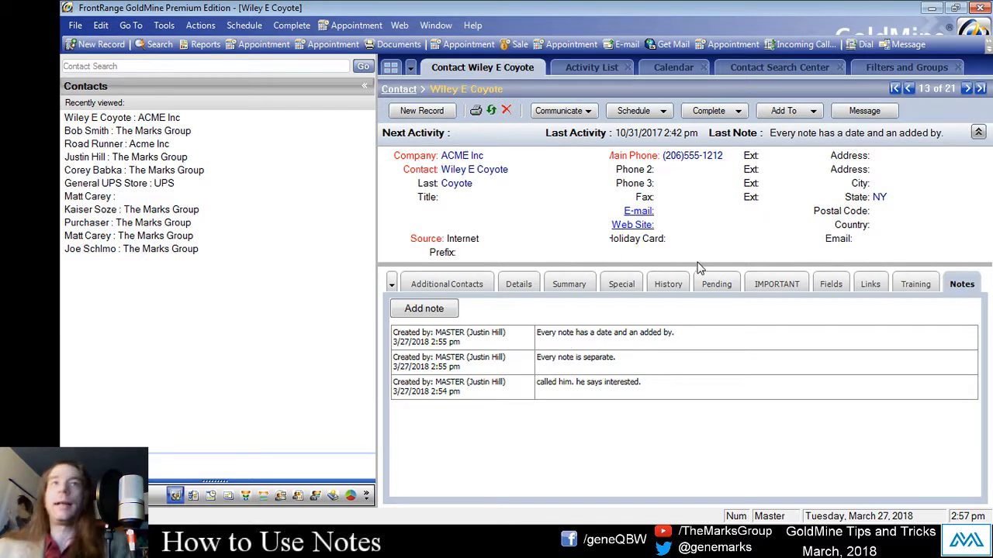
- Start recording a completed outgoing call in the contact's history, assigning it to another user with the reference "Prospect Call #1"
{"action": "left_click", "coordinate": [667, 284]}
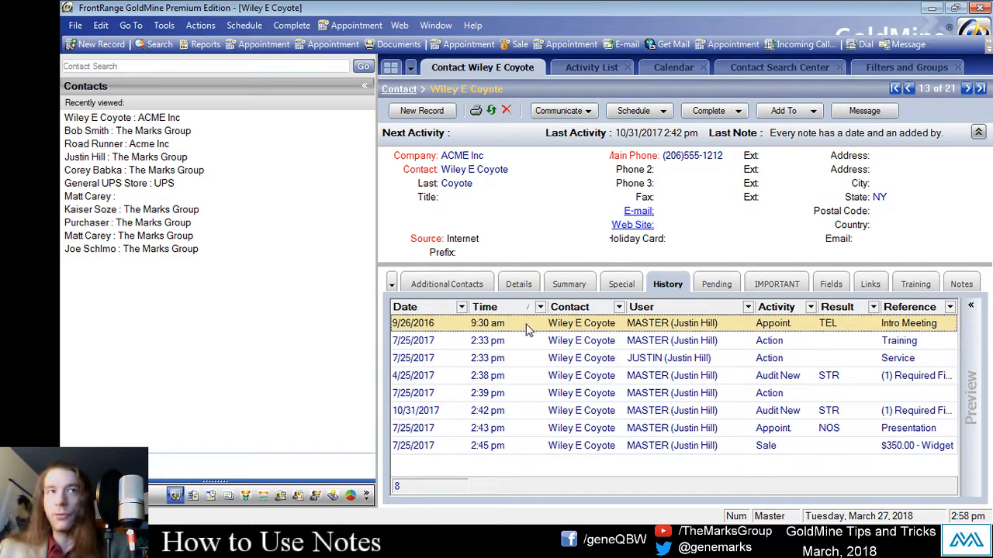
{"action": "left_click", "coordinate": [292, 25]}
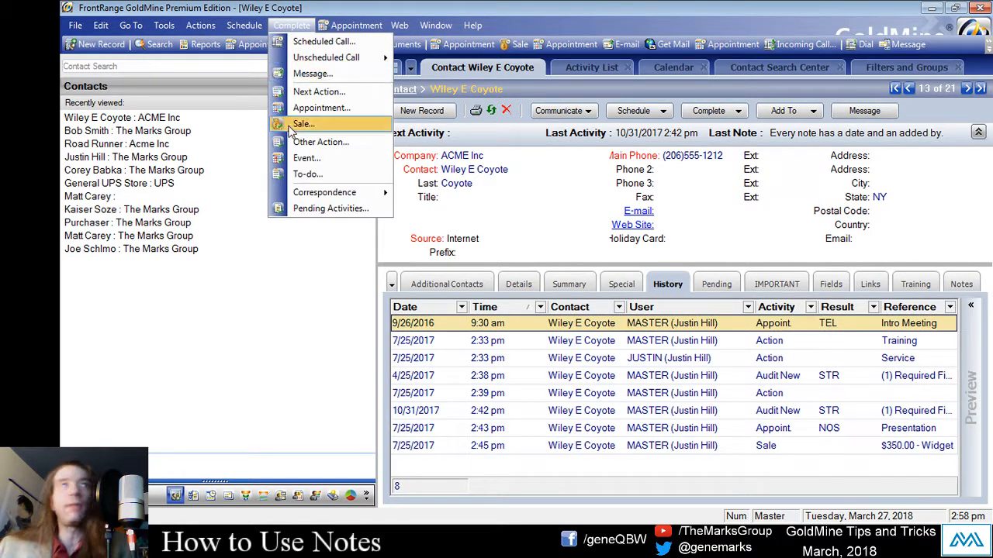
{"action": "left_click", "coordinate": [548, 148]}
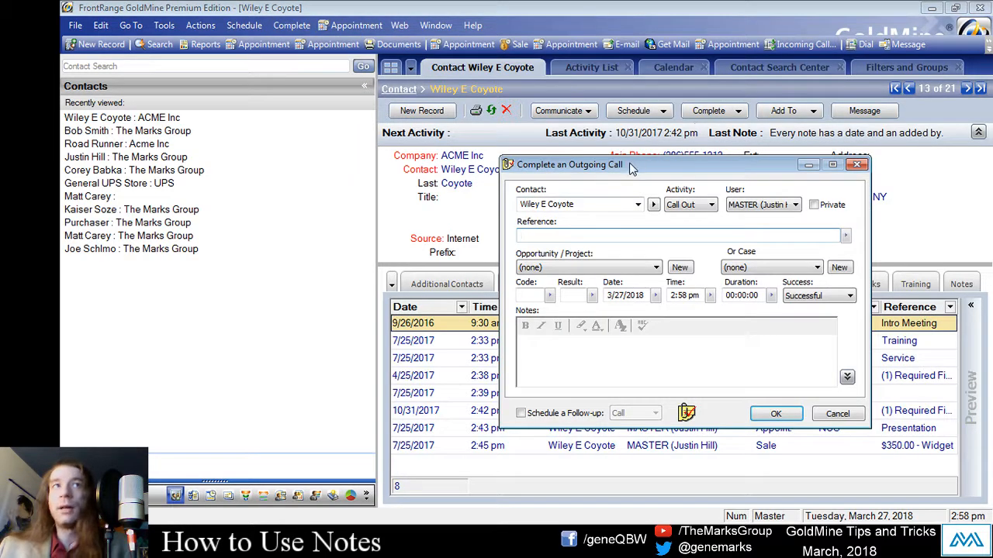
{"action": "left_click_drag", "start_coordinate": [632, 167], "coordinate": [566, 174]}
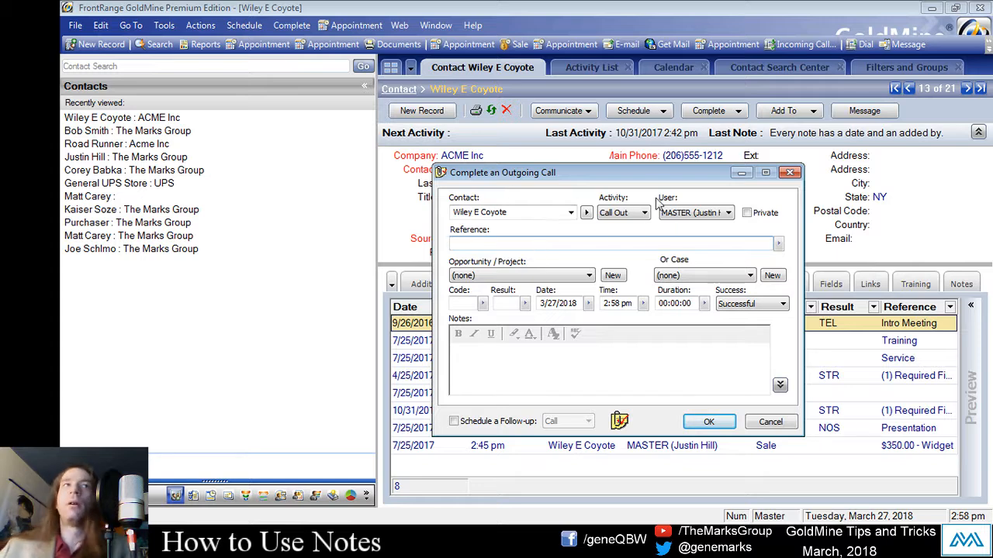
{"action": "left_click", "coordinate": [664, 219]}
{"action": "left_click", "coordinate": [708, 293]}
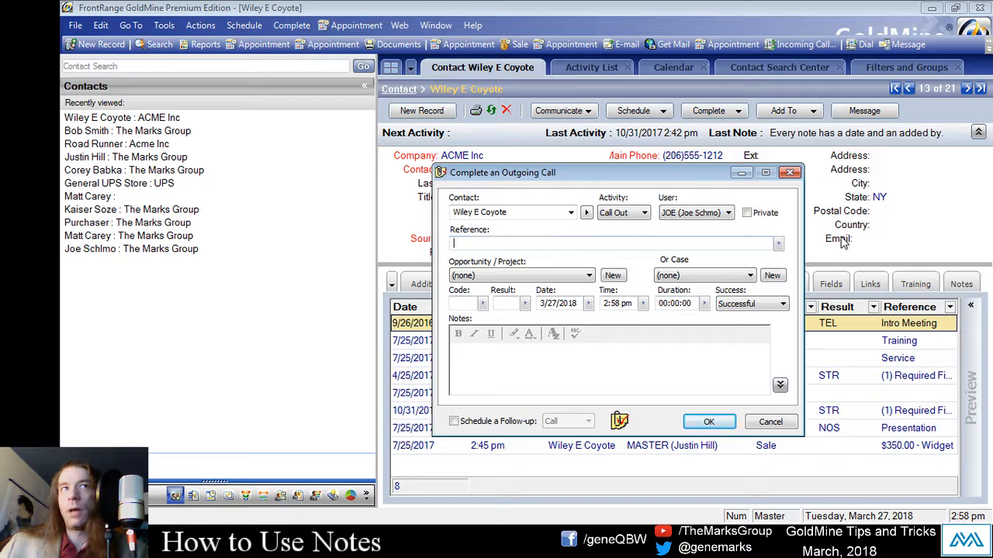
{"action": "left_click", "coordinate": [777, 245]}
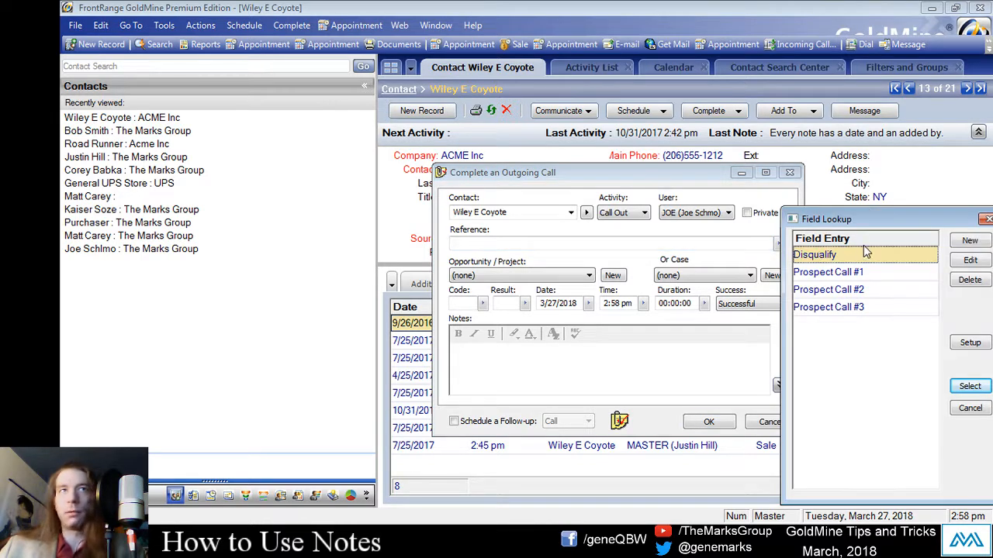
{"action": "double_click", "coordinate": [853, 273]}
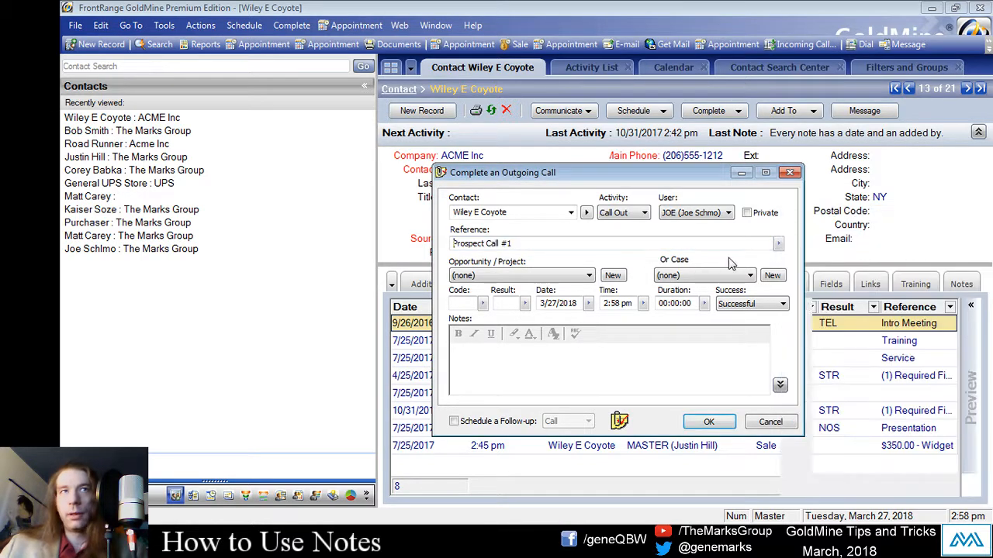
- Set the outgoing call's duration to 00:30:00
{"action": "left_click", "coordinate": [559, 305]}
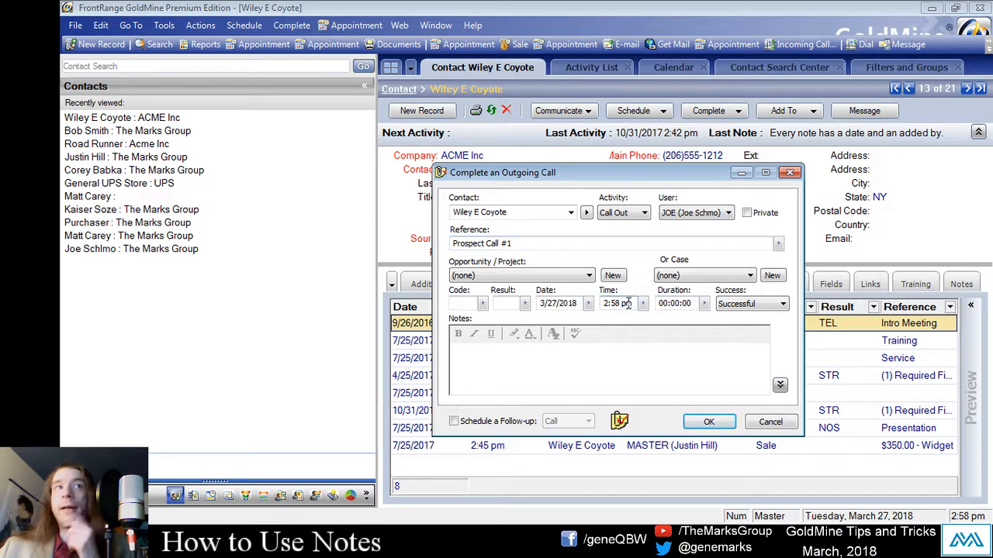
{"action": "key", "text": "Tab"}
{"action": "key", "text": "Tab"}
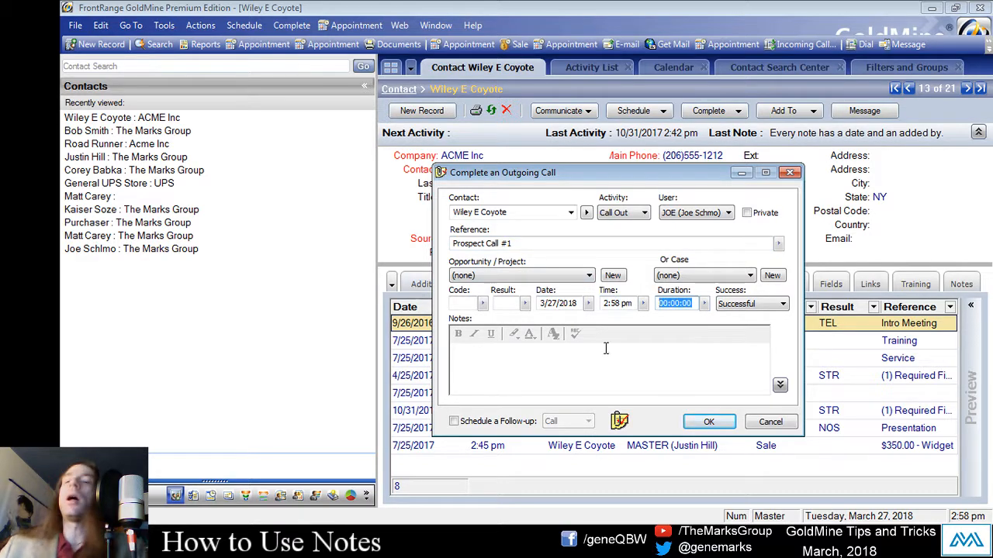
{"action": "type", "text": "30"}
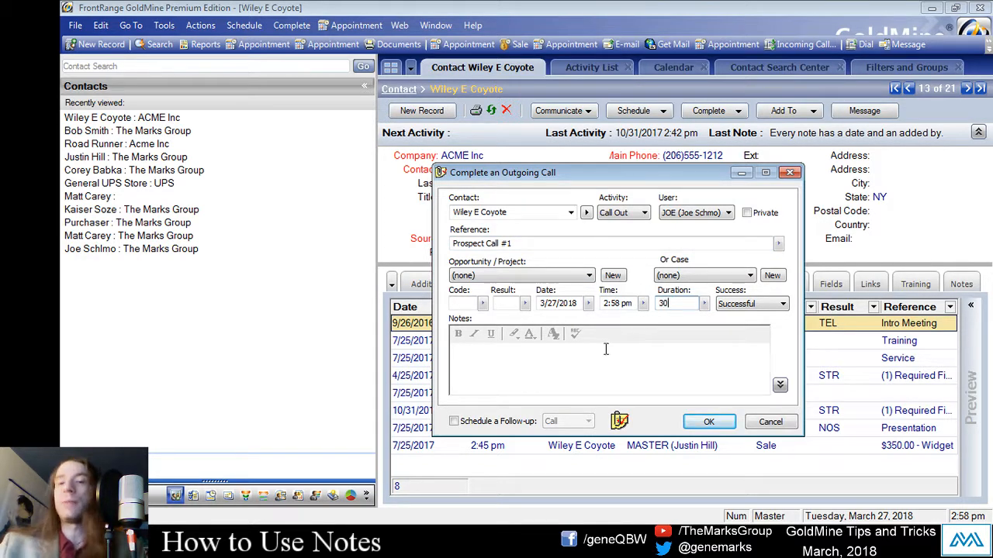
{"action": "left_click_drag", "start_coordinate": [680, 303], "coordinate": [587, 299]}
{"action": "type", "text": "0:"}
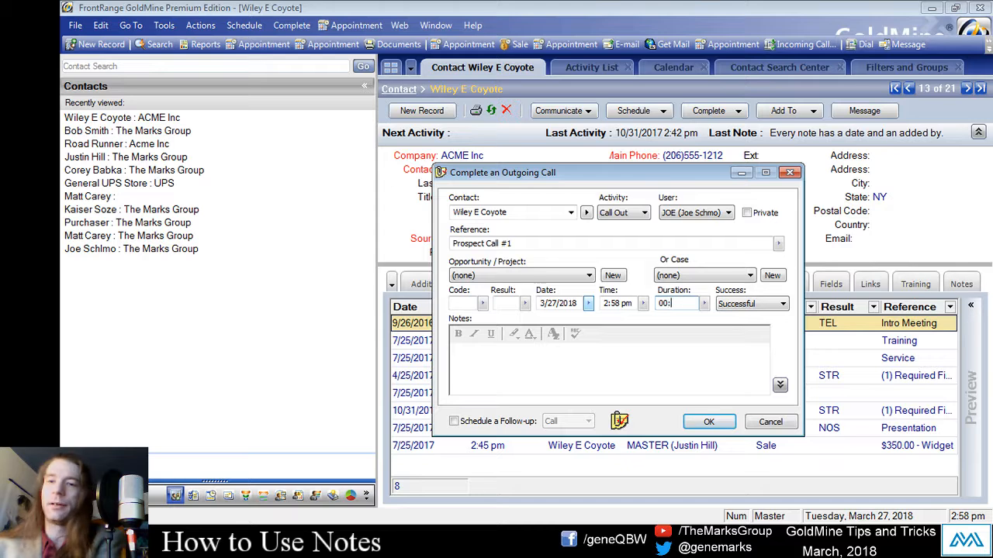
{"action": "type", "text": "0:30:00"}
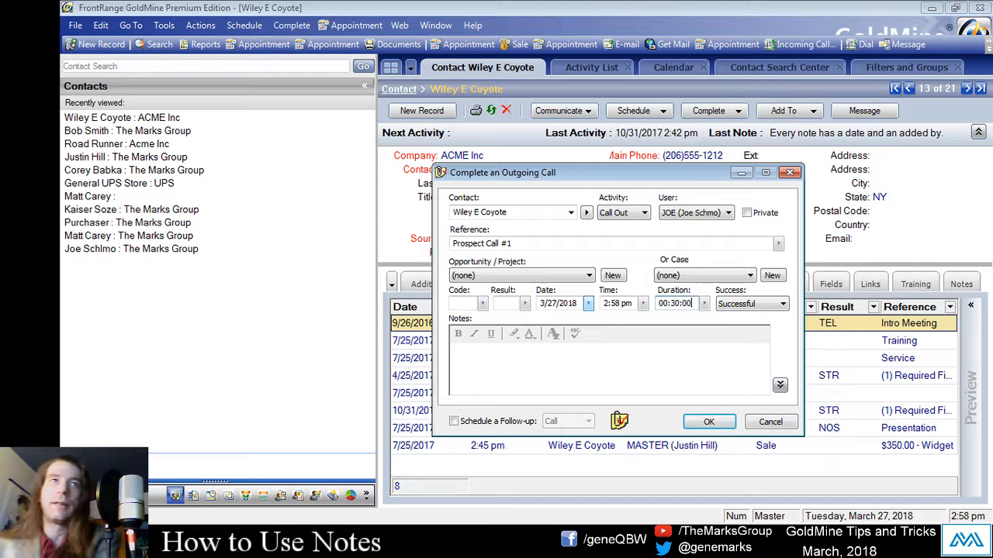
{"action": "double_click", "coordinate": [687, 305]}
{"action": "left_click_drag", "start_coordinate": [697, 305], "coordinate": [659, 312]}
{"action": "left_click", "coordinate": [663, 349]}
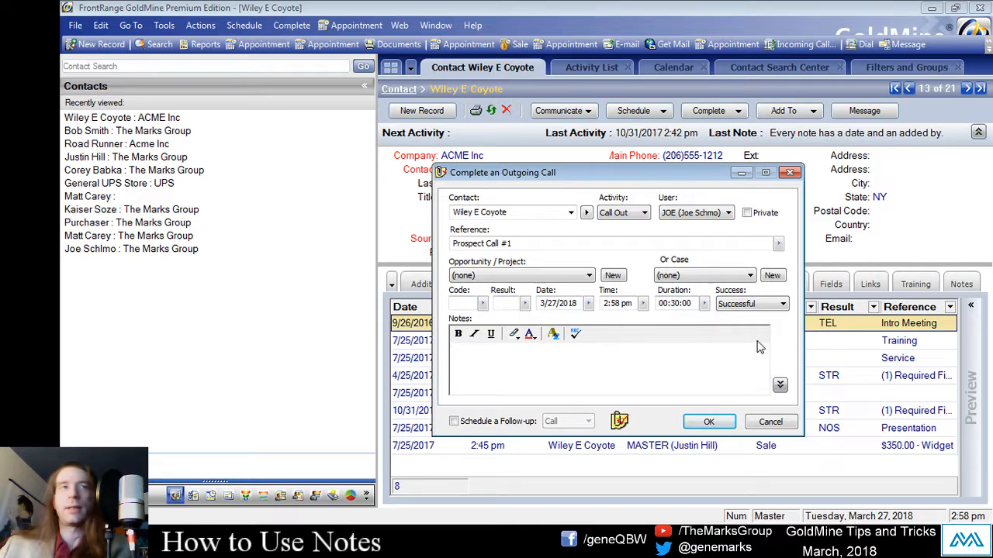
- Try other duration values for the outgoing call, including 10:00:00, and set the duration back to 00:30:00
{"action": "left_click", "coordinate": [675, 302]}
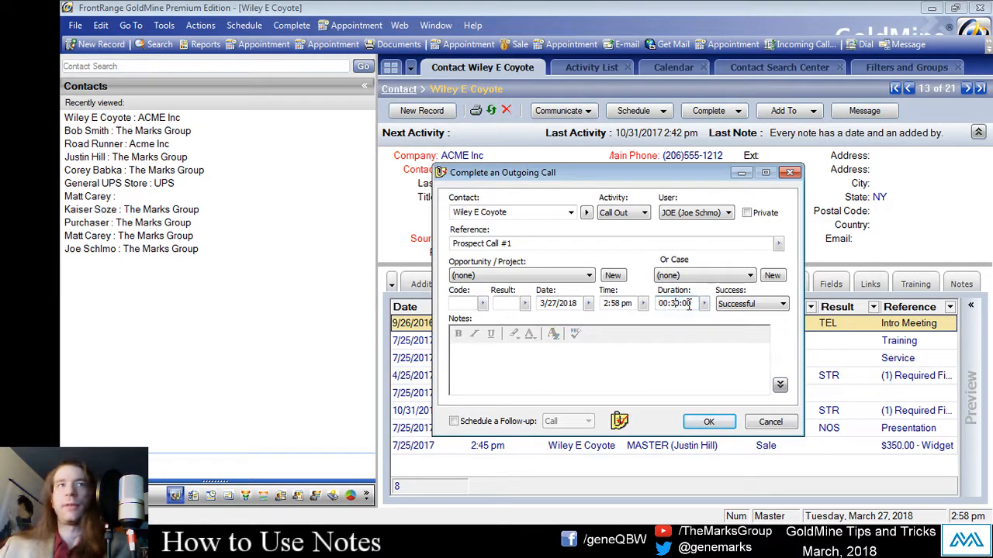
{"action": "key", "text": "BackSpace"}
{"action": "key", "text": "BackSpace"}
{"action": "type", "text": "60"}
{"action": "key", "text": "BackSpace"}
{"action": "key", "text": "BackSpace"}
{"action": "type", "text": "00:"}
{"action": "type", "text": "1"}
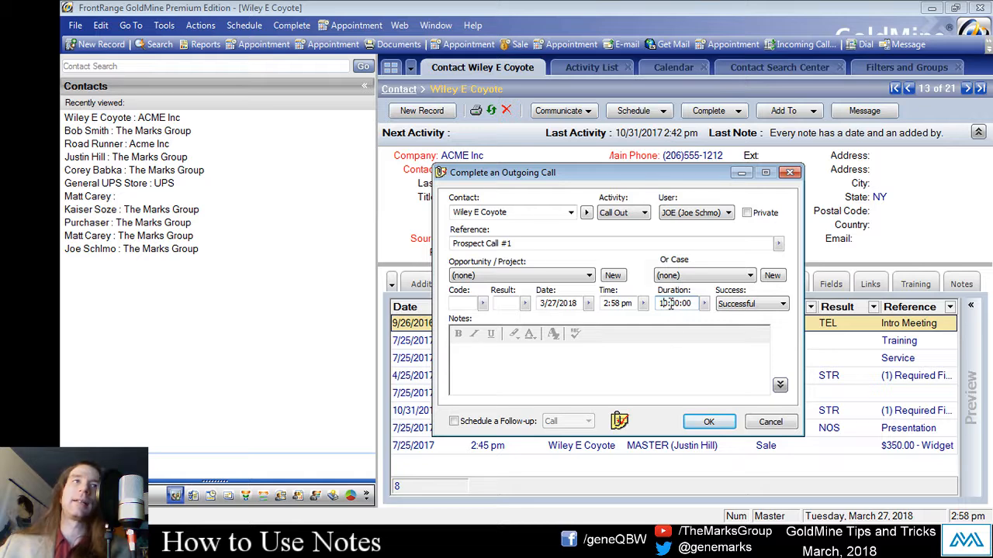
{"action": "key", "text": "BackSpace"}
{"action": "type", "text": "0"}
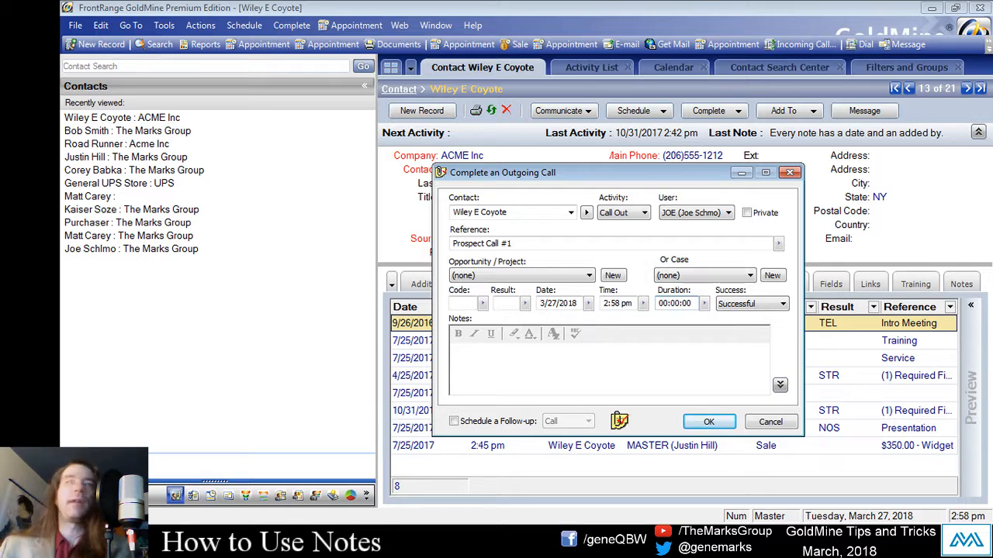
{"action": "type", "text": "0"}
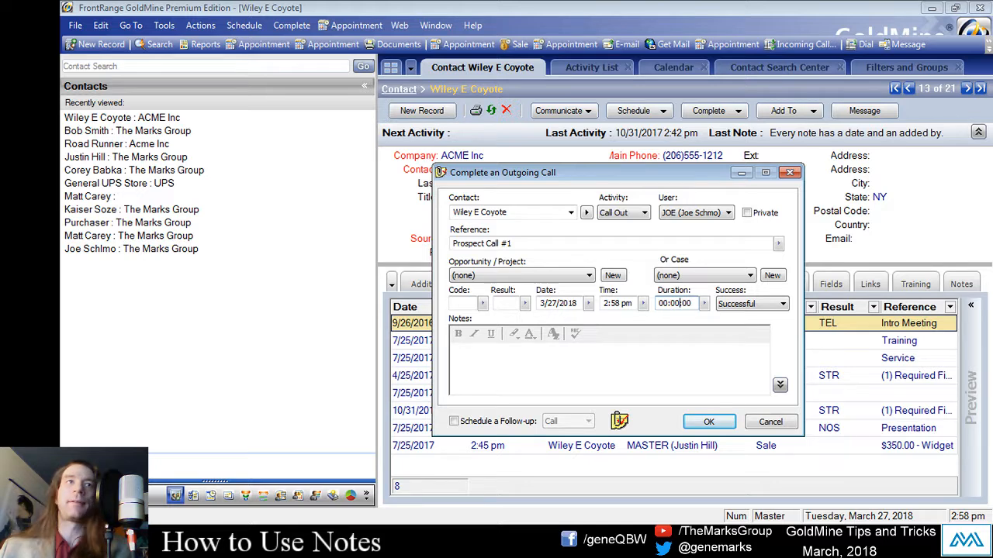
{"action": "key", "text": "BackSpace"}
{"action": "key", "text": "BackSpace"}
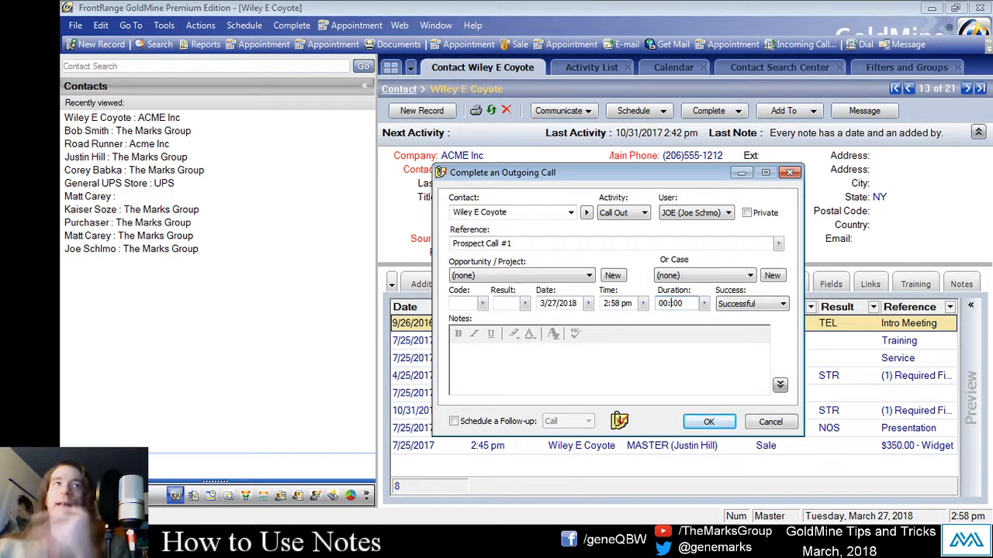
{"action": "type", "text": "30"}
- Enter the call note "ALL THE NOTES WED EVER EVER WANT HERE!!111!!!!!!1111 :) :) :)" and save the completed outgoing call
{"action": "left_click", "coordinate": [674, 372]}
{"action": "type", "text": "ALL THE NOTES WED EVER EVER WAN"}
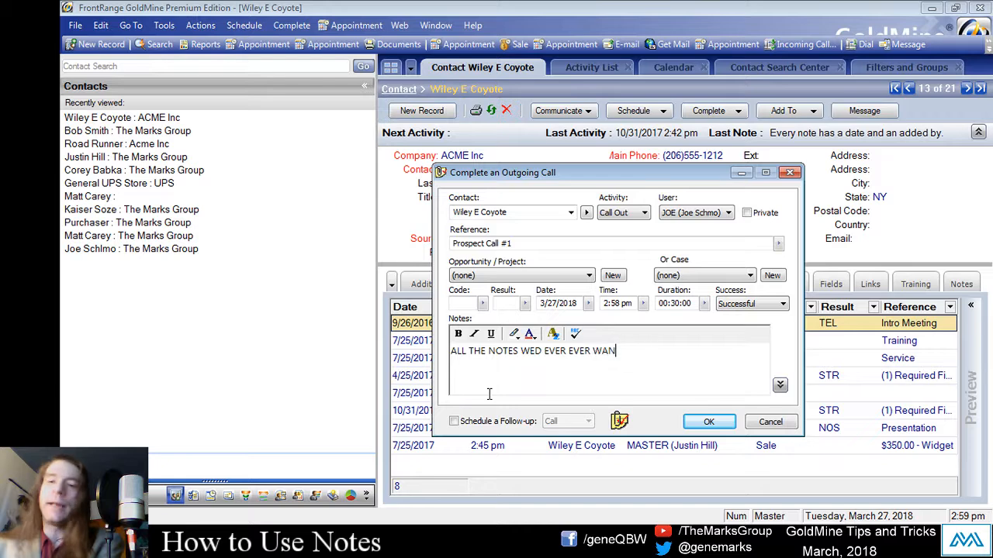
{"action": "type", "text": "T HERE!!111"}
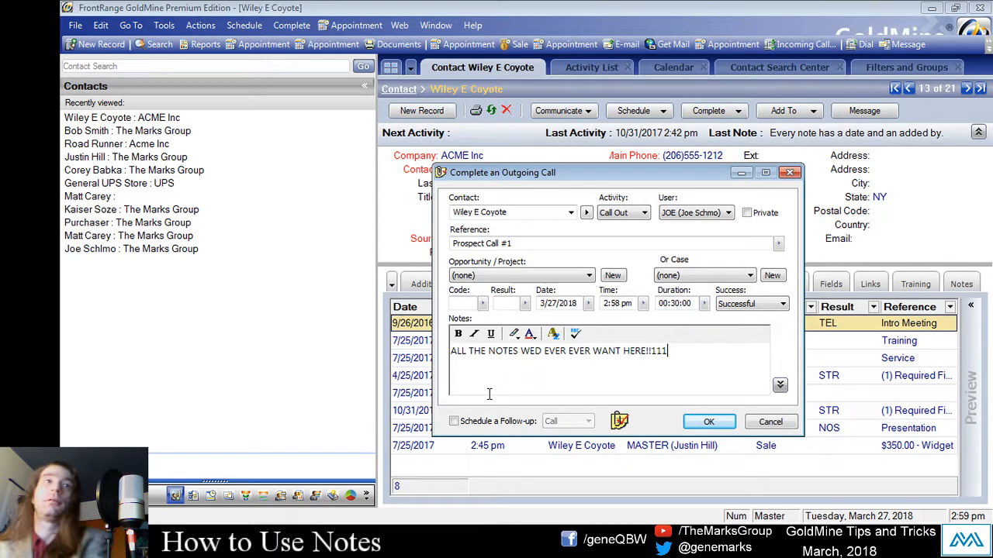
{"action": "type", "text": "!!!!!1111 "}
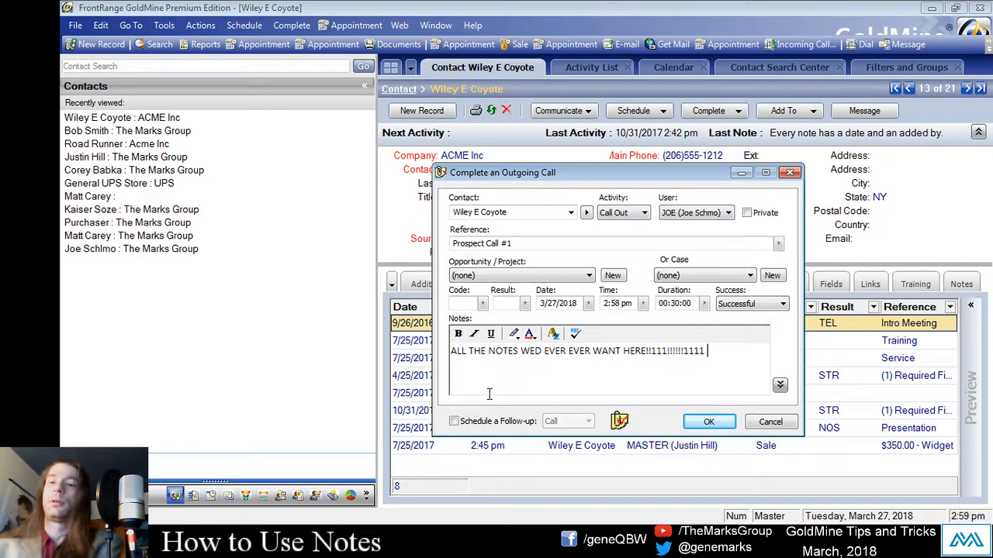
{"action": "type", "text": ":) :)"}
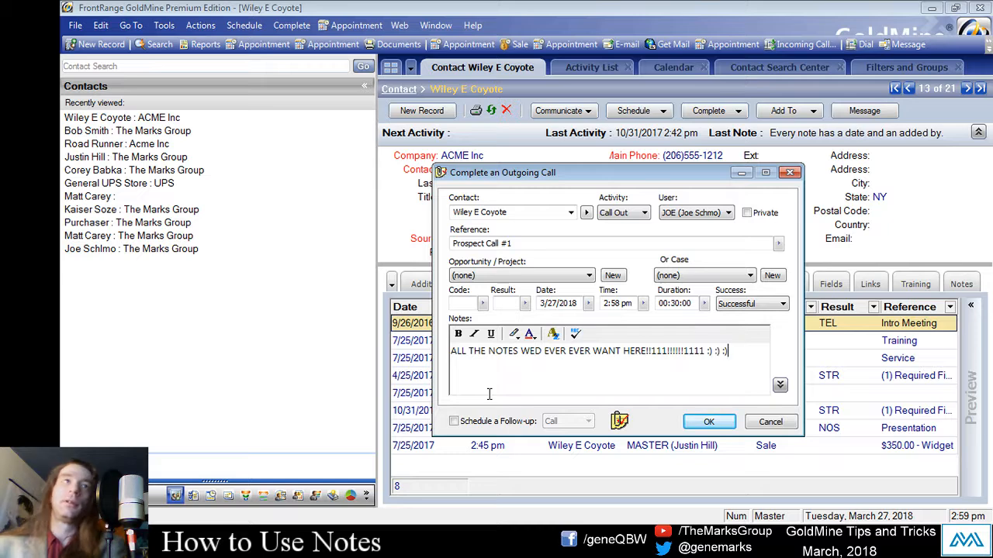
{"action": "left_click", "coordinate": [709, 421]}
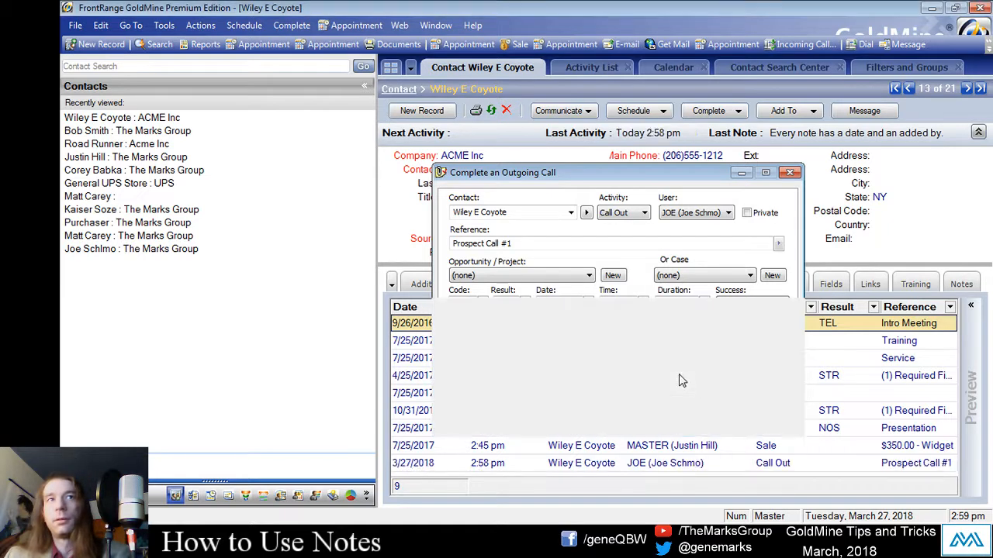
- Record a completed incoming call for the contact with many lines of random filler text in its notes, and save it
{"action": "right_click", "coordinate": [655, 329]}
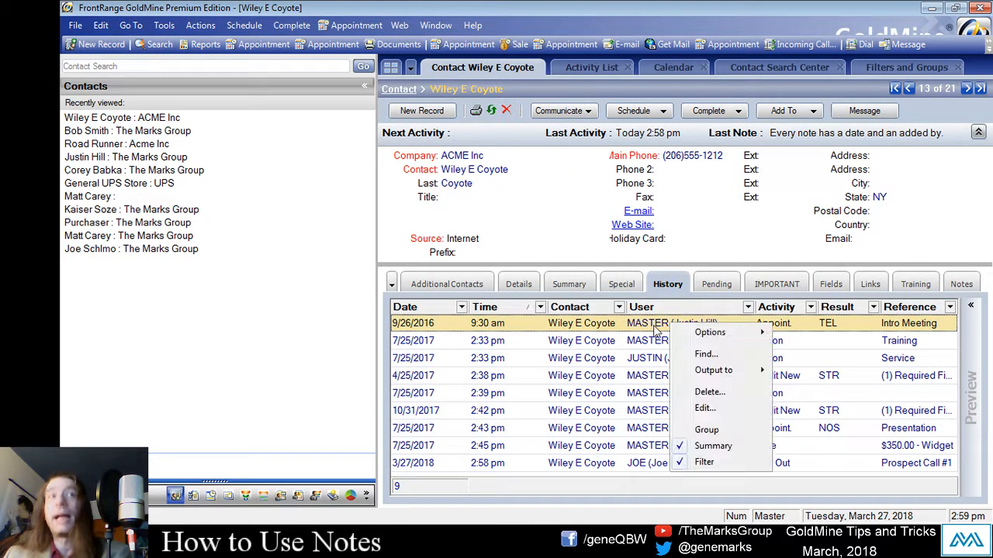
{"action": "left_click", "coordinate": [297, 28]}
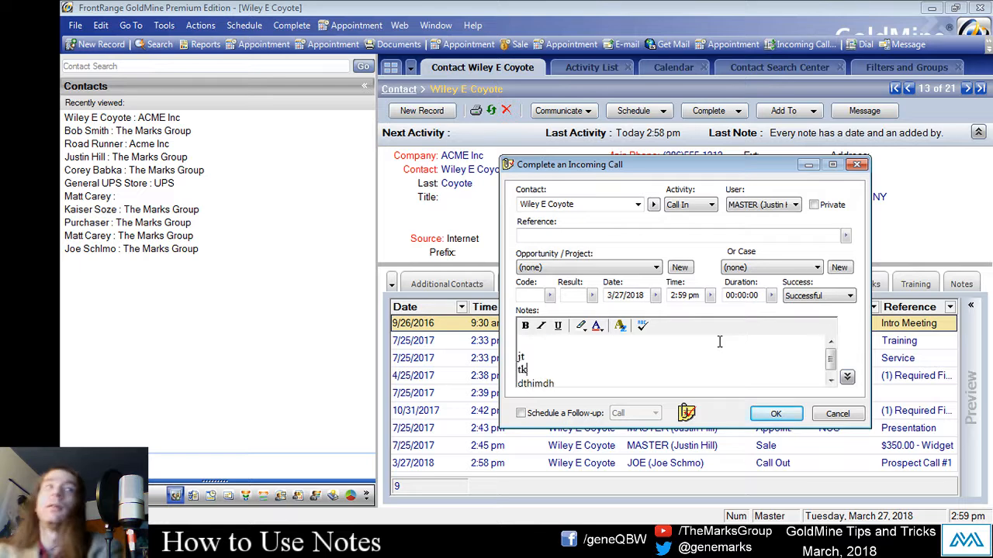
{"action": "type", "text": "tu"}
{"action": "key", "text": "Return"}
{"action": "type", "text": "fu"}
{"action": "key", "text": "Return"}
{"action": "type", "text": "dt"}
{"action": "key", "text": "Return"}
{"action": "type", "text": "tydu"}
{"action": "key", "text": "Return"}
{"action": "type", "text": ";jrsep[k"}
{"action": "key", "text": "Return"}
{"action": "type", "text": "jokrs"}
{"action": "key", "text": "Return"}
{"action": "type", "text": "[;kfosufkjokys"}
{"action": "key", "text": "Return"}
{"action": "type", "text": "kjsn[r"}
{"action": "key", "text": "Return"}
{"action": "type", "text": "rh[k["}
{"action": "key", "text": "Return"}
{"action": "type", "text": "srkj["}
{"action": "key", "text": "Return"}
{"action": "type", "text": "srlkjo["}
{"action": "key", "text": "Return"}
{"action": "type", "text": "rokjo["}
{"action": "key", "text": "Return"}
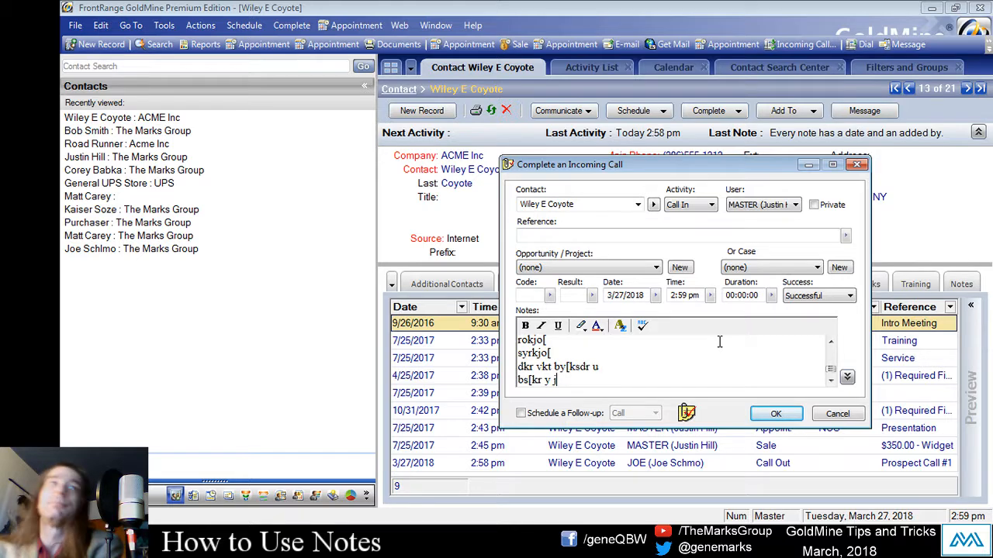
{"action": "type", "text": "sropj ksopr"}
{"action": "key", "text": "Return"}
{"action": "type", "text": "jhbpos jrtpiotrjspihogpjhgopskjopsgrjkopsrkjsryjk"}
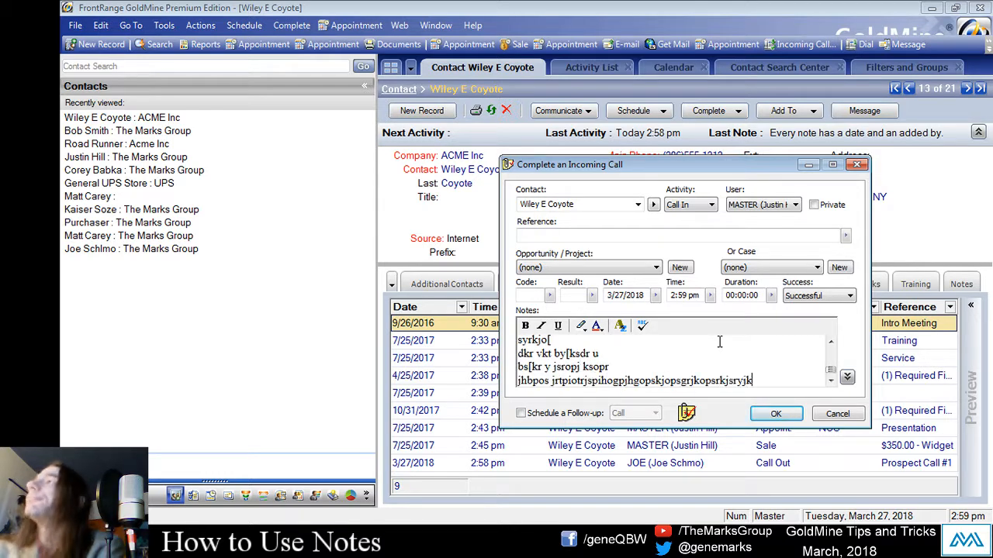
{"action": "type", "text": "sohpjhg osrfjpsrjesrfjrsjrop ajskopj b"}
{"action": "key", "text": "Return"}
{"action": "key", "text": "Return"}
{"action": "key", "text": "Return"}
{"action": "type", "text": "asr["}
{"action": "key", "text": "Return"}
{"action": "type", "text": "gjk"}
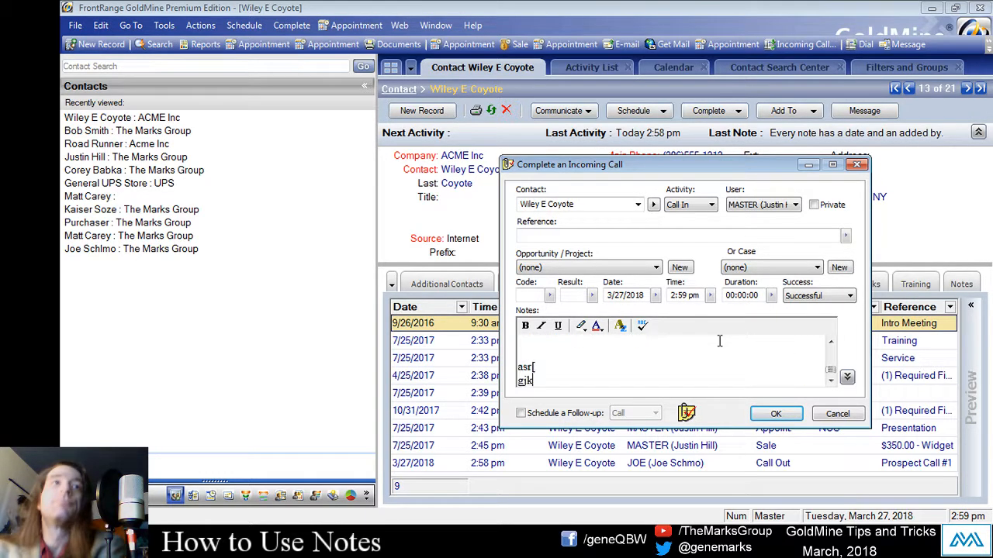
{"action": "type", "text": "gks gf[o"}
{"action": "key", "text": "Return"}
{"action": "type", "text": "kj hrjgpar"}
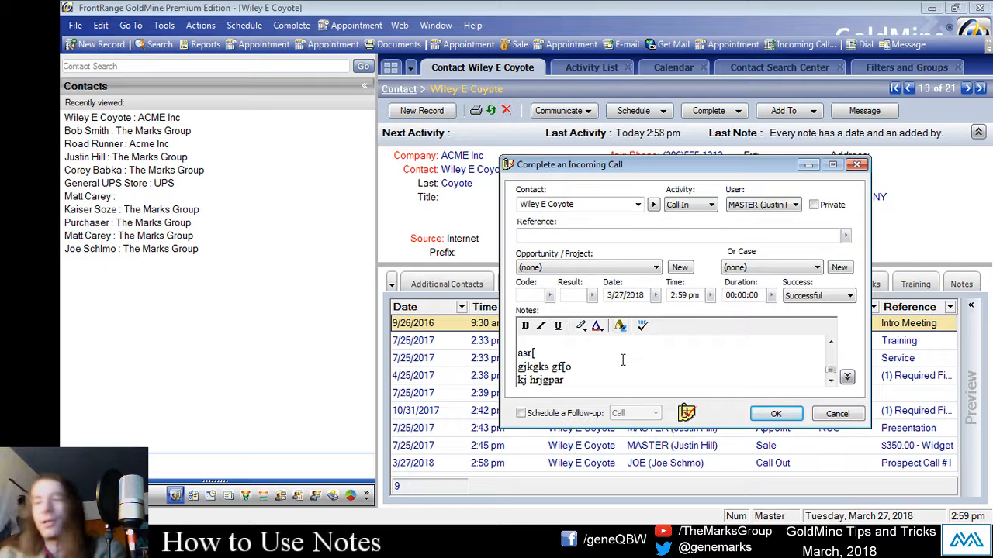
{"action": "key", "text": "Return"}
{"action": "key", "text": "Return"}
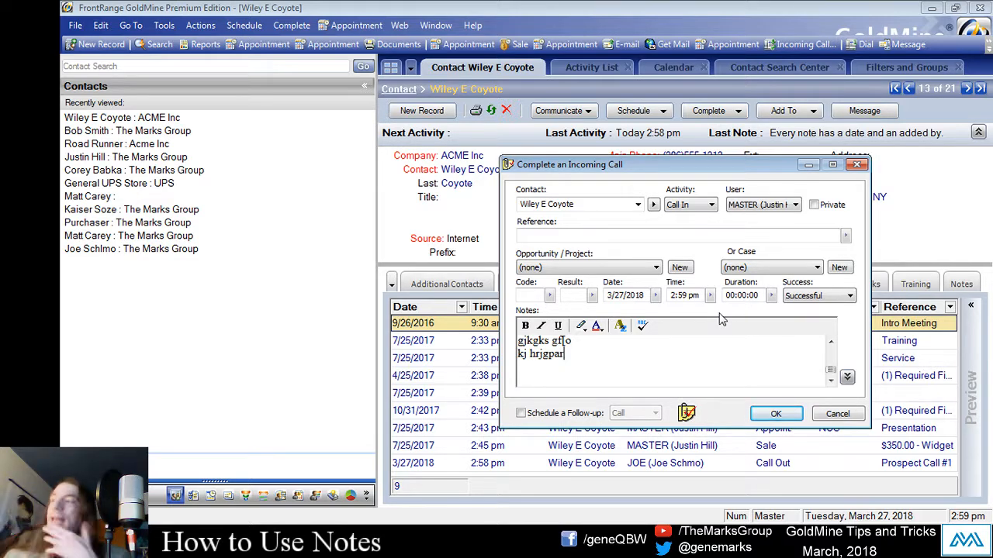
{"action": "key", "text": "Return"}
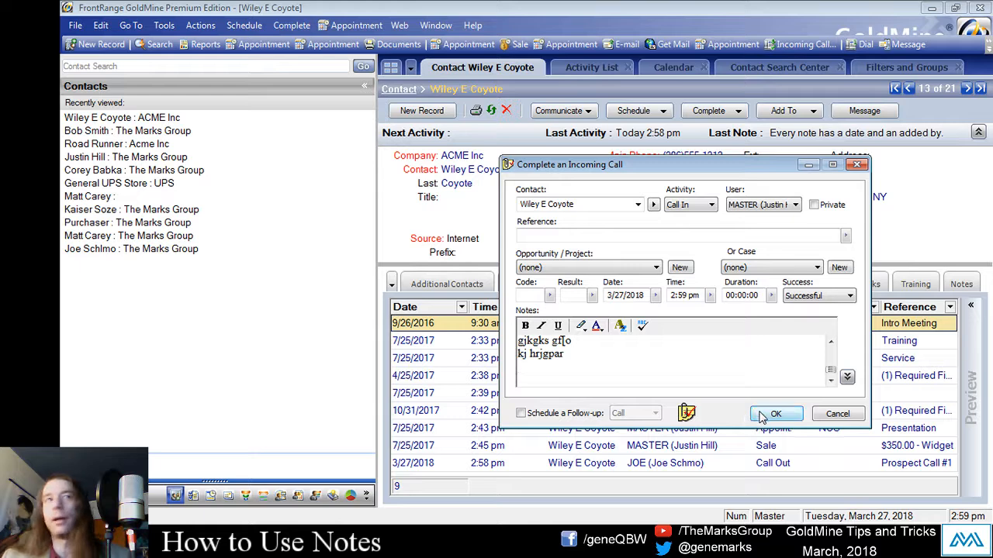
{"action": "left_click", "coordinate": [772, 414]}
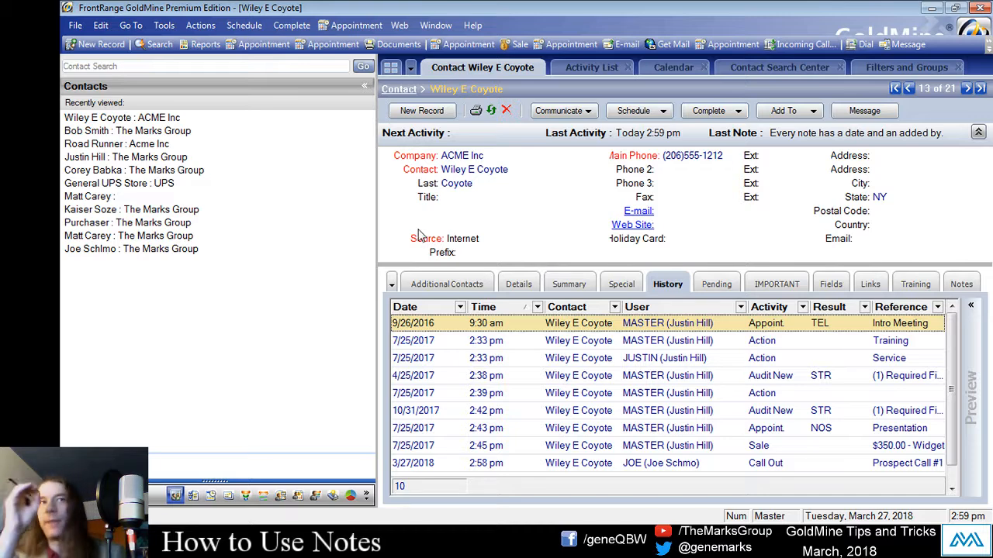
- Sort the contact's history entries by date, by user and by activity
{"action": "left_click", "coordinate": [427, 307]}
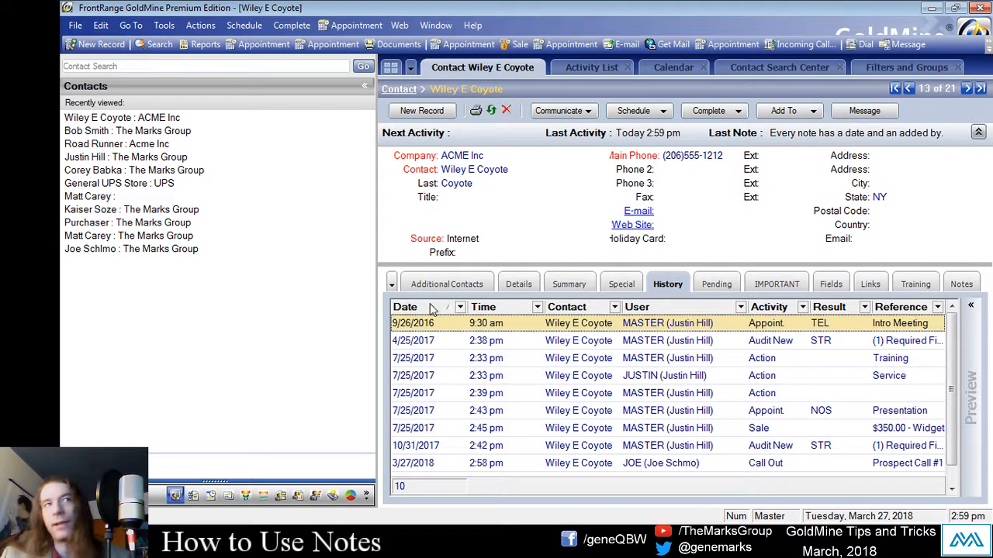
{"action": "left_click", "coordinate": [427, 306]}
{"action": "left_click", "coordinate": [715, 308]}
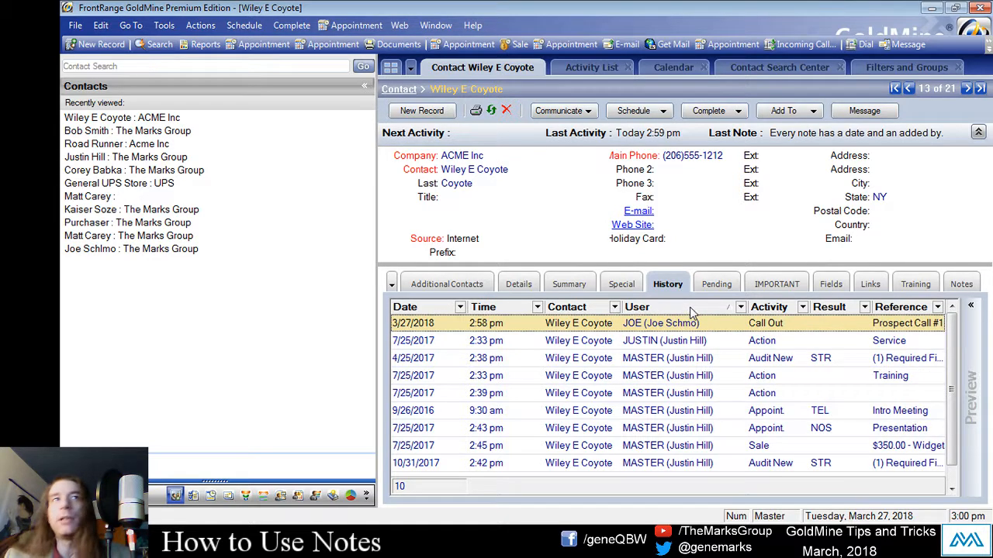
{"action": "left_click", "coordinate": [718, 310]}
{"action": "left_click", "coordinate": [774, 309]}
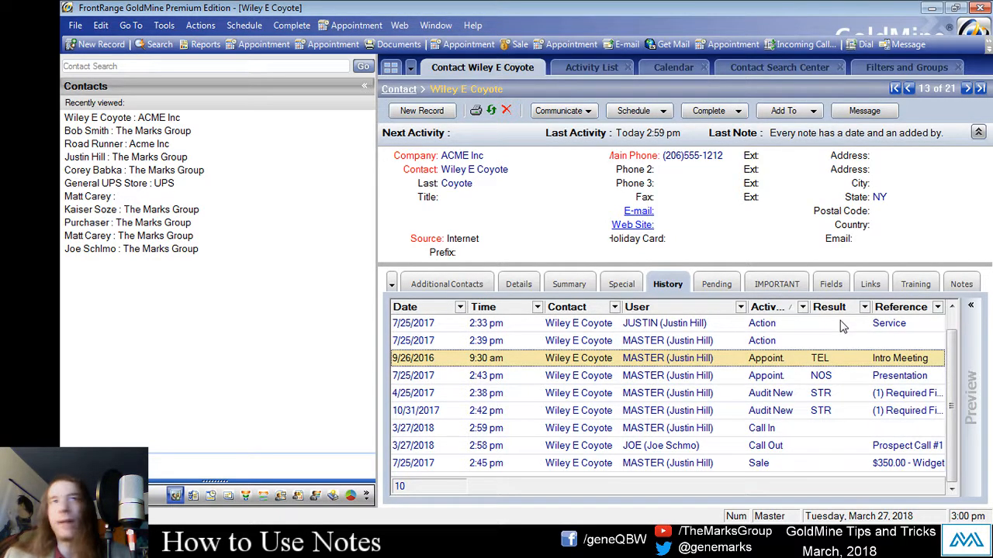
- Sort the contact's history entries by reference in descending order
{"action": "left_click", "coordinate": [885, 309]}
{"action": "left_click", "coordinate": [886, 309]}
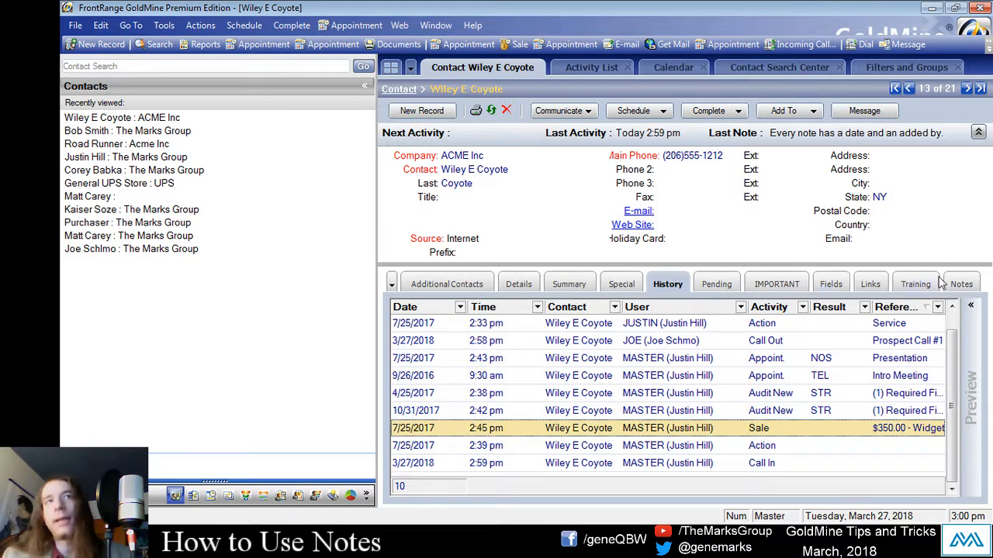
- Add and save a contact note reading "Guy hates Eagles."
{"action": "left_click", "coordinate": [968, 285]}
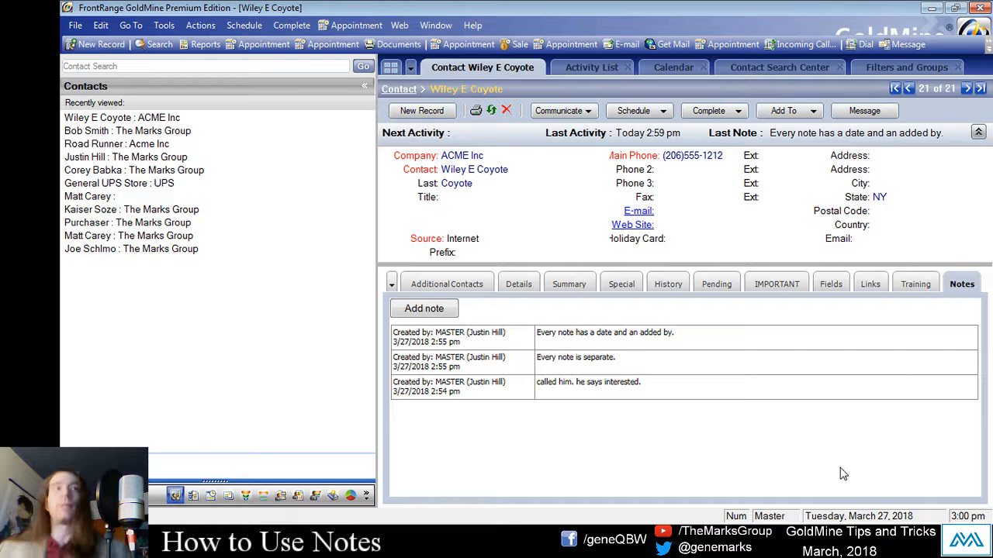
{"action": "left_click", "coordinate": [427, 314]}
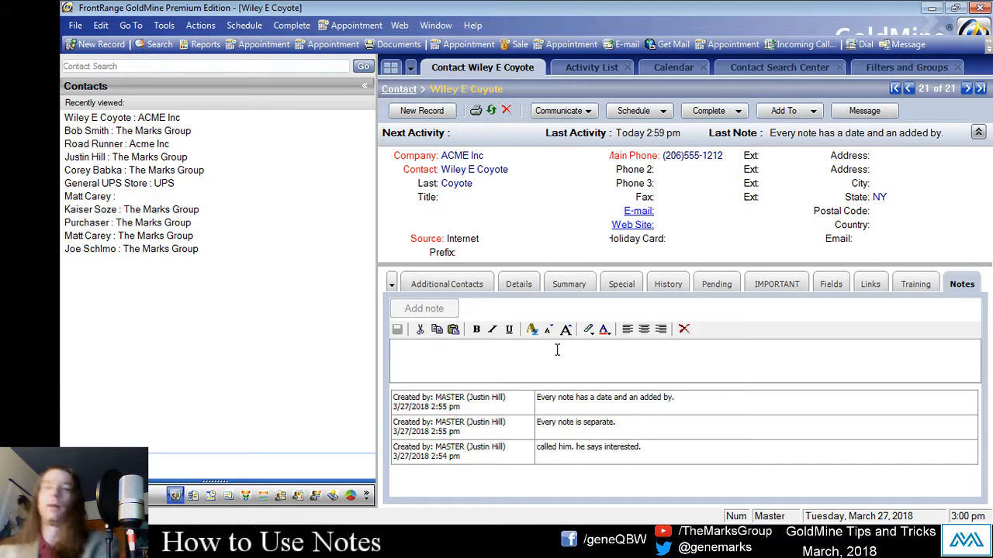
{"action": "type", "text": "Guy hates Eagles."}
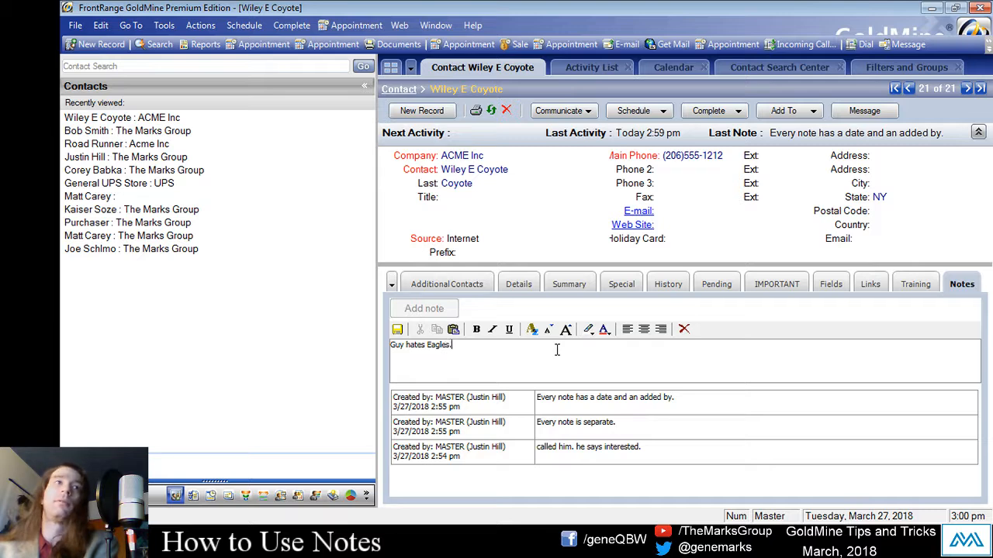
{"action": "left_click", "coordinate": [396, 331]}
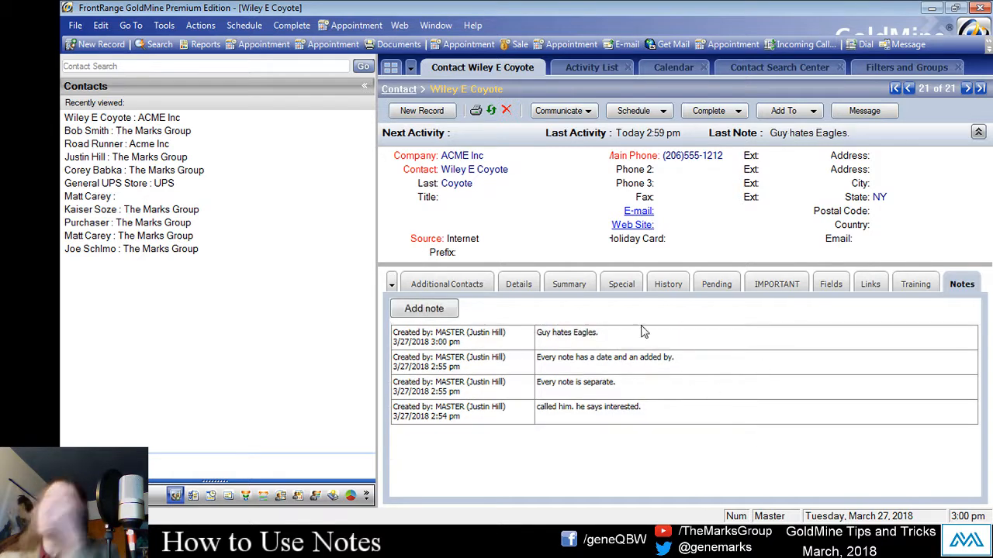
- Add and save another separate note for the contact reading "Shipping Address"
{"action": "left_click", "coordinate": [424, 310]}
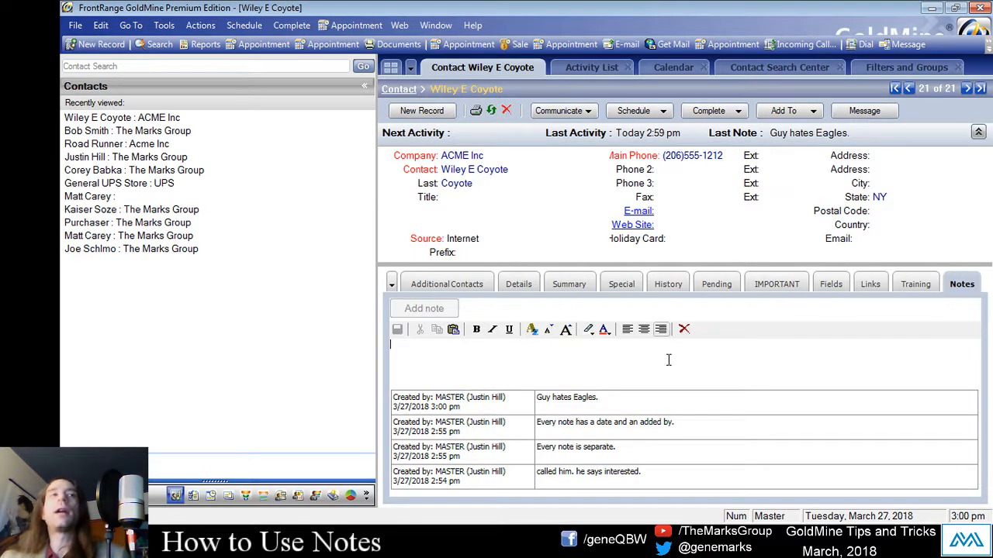
{"action": "type", "text": "Shipping Address"}
{"action": "left_click", "coordinate": [398, 329]}
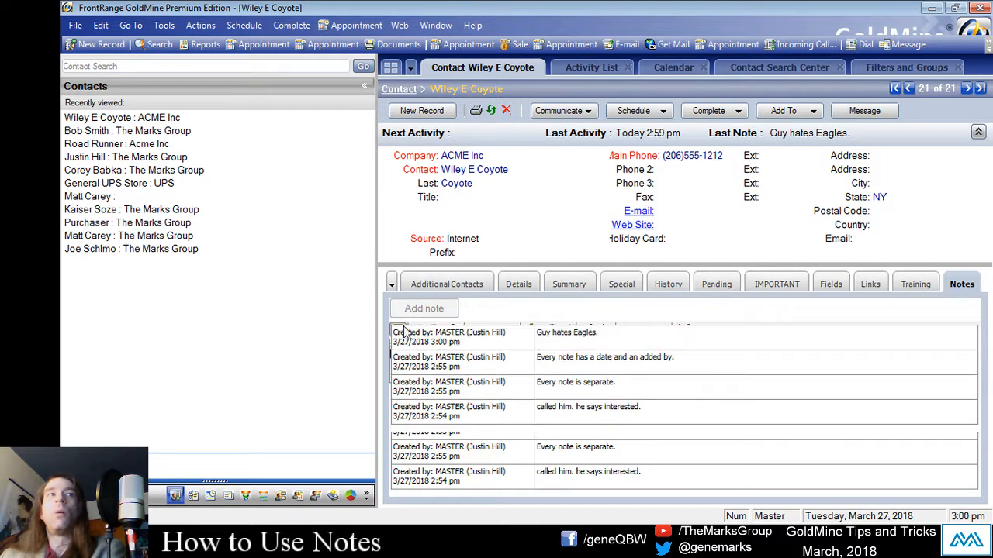
- Add and save a further contact note reading "Key is under the mat."
{"action": "left_click", "coordinate": [401, 309]}
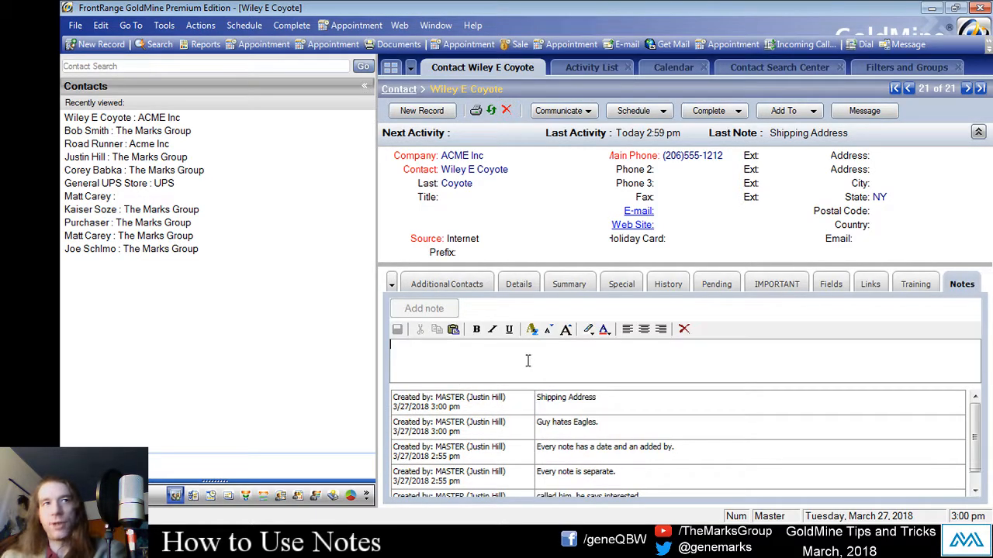
{"action": "type", "text": "Key ius"}
{"action": "key", "text": "BackSpace"}
{"action": "key", "text": "BackSpace"}
{"action": "key", "text": "BackSpace"}
{"action": "type", "text": "s "}
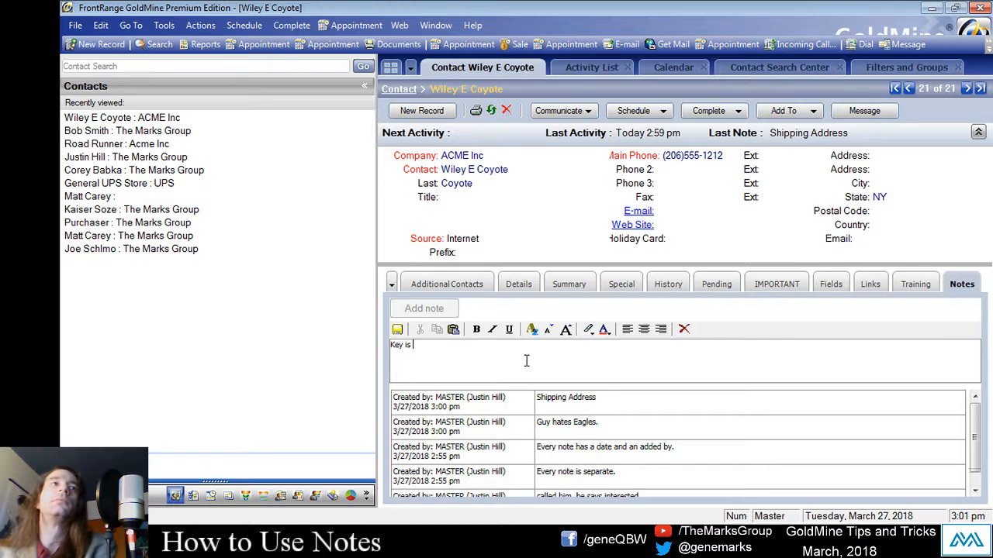
{"action": "type", "text": "under the m at."}
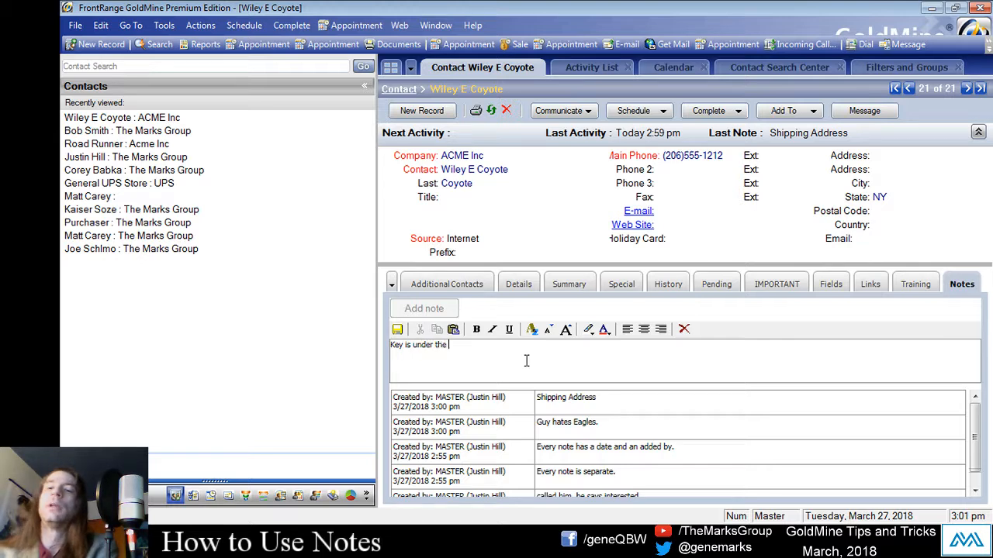
{"action": "key", "text": "Left"}
{"action": "key", "text": "Left"}
{"action": "key", "text": "Left"}
{"action": "key", "text": "BackSpace"}
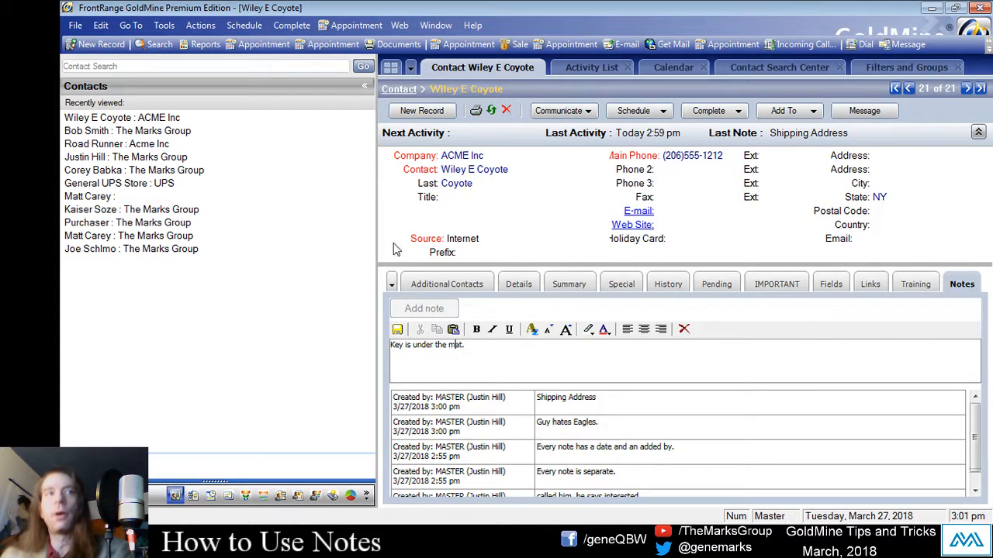
{"action": "left_click", "coordinate": [394, 331]}
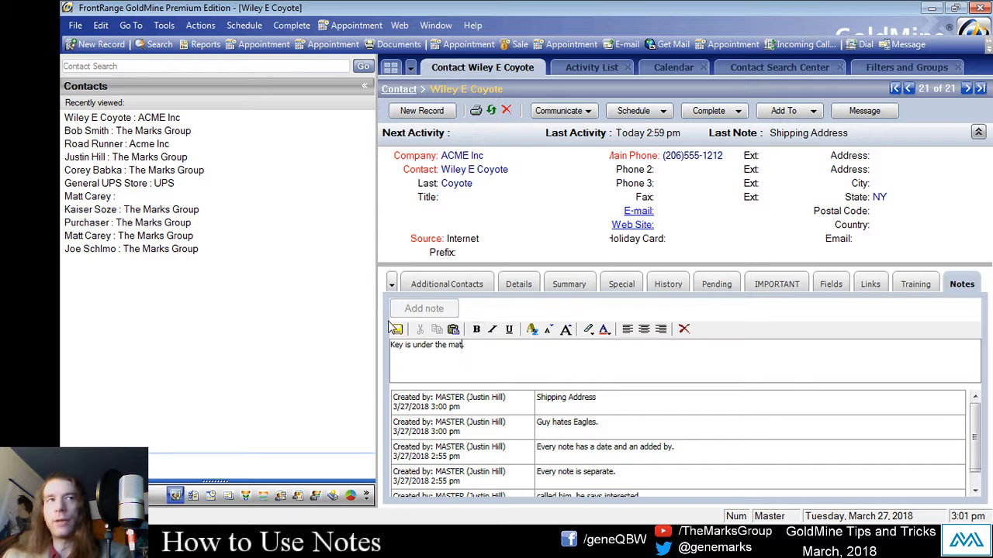
{"action": "left_click", "coordinate": [394, 324]}
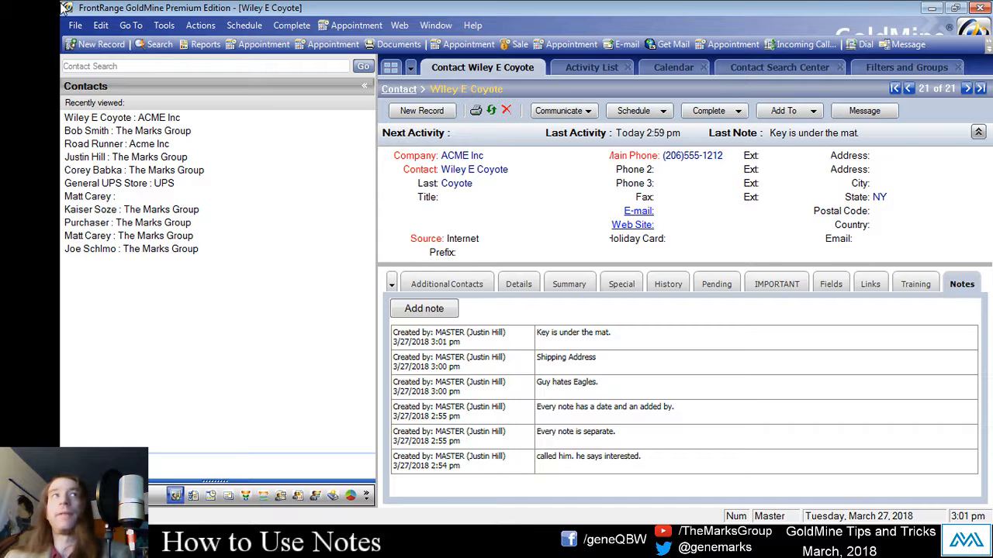
- In the MASTER user's record options, disable access to the Notes tab and apply the change
{"action": "left_click", "coordinate": [176, 27]}
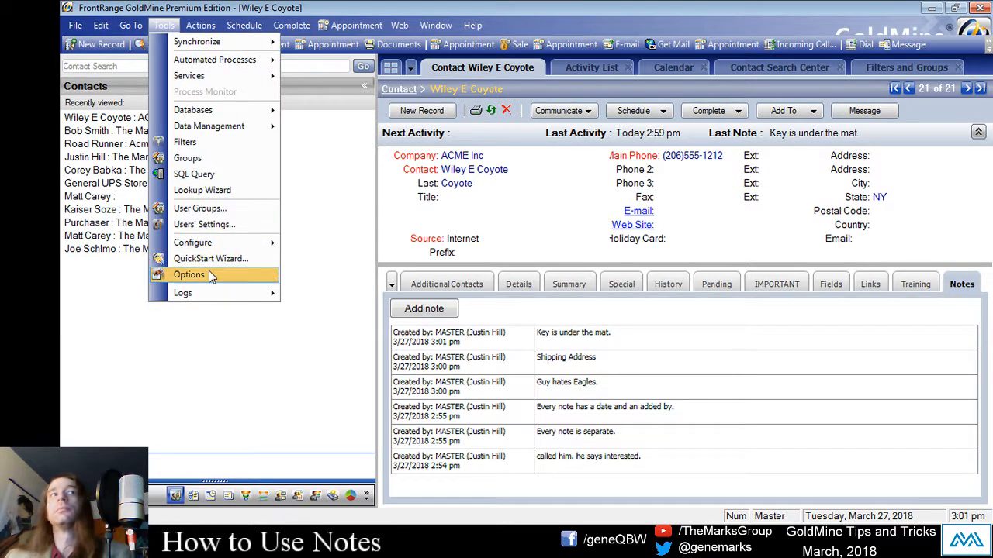
{"action": "left_click", "coordinate": [208, 270]}
{"action": "left_click", "coordinate": [615, 201]}
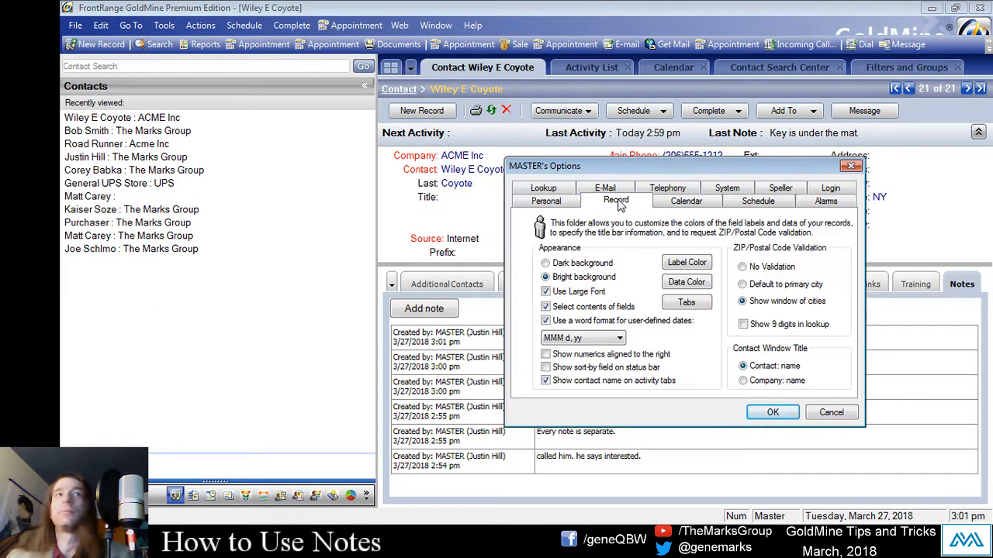
{"action": "left_click", "coordinate": [641, 274]}
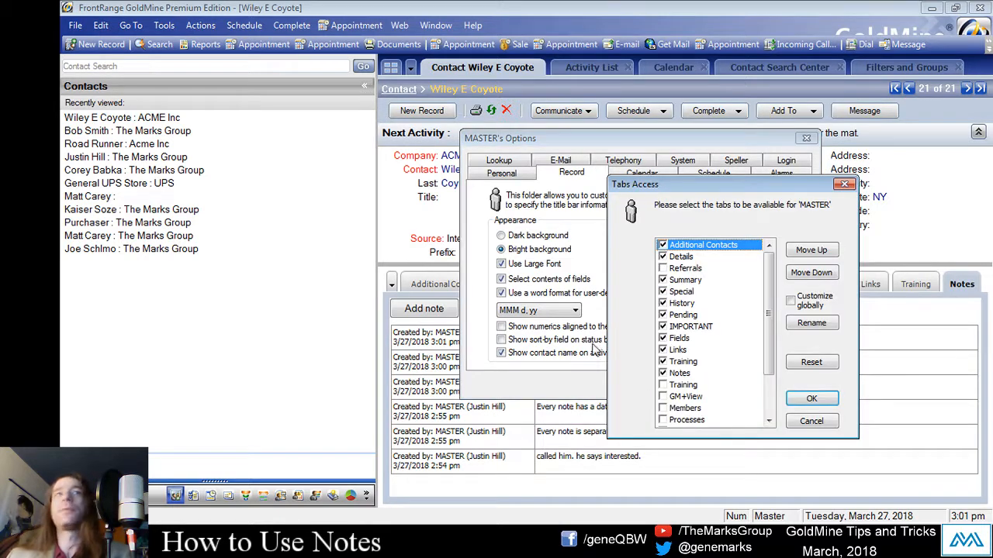
{"action": "left_click", "coordinate": [665, 375]}
{"action": "left_click", "coordinate": [807, 398]}
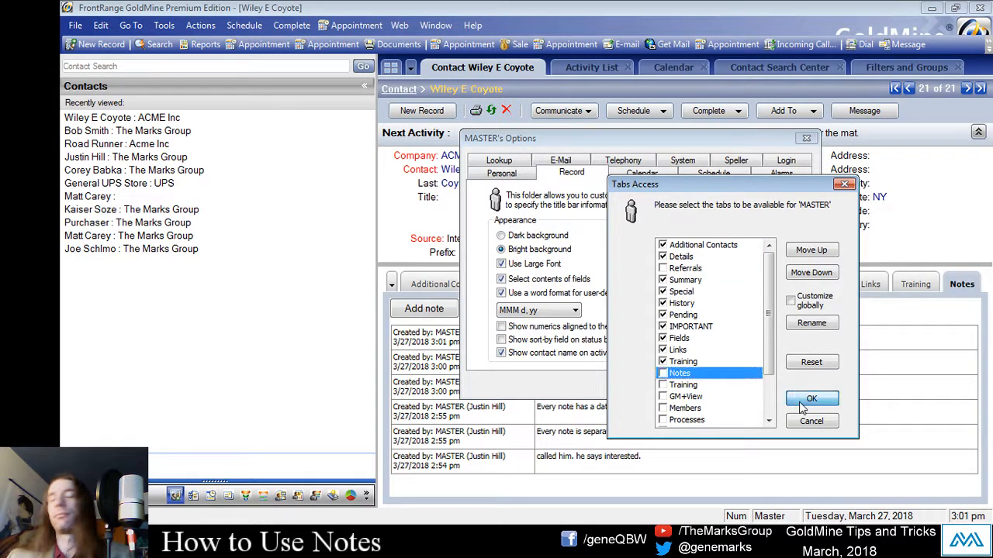
{"action": "left_click", "coordinate": [781, 384]}
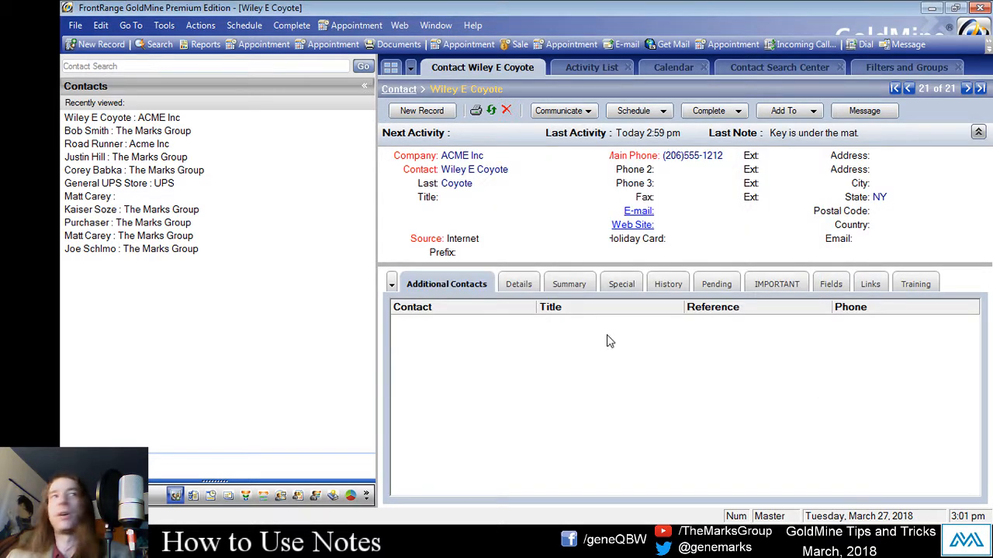